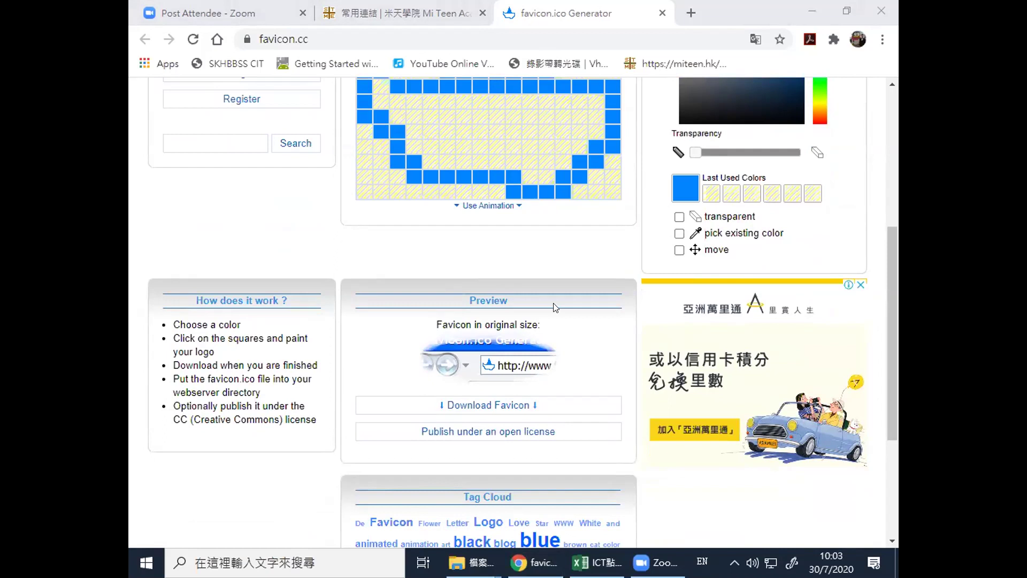
{"action": "scroll", "coordinate": [554, 307], "scroll_direction": "down", "scroll_amount": 4}
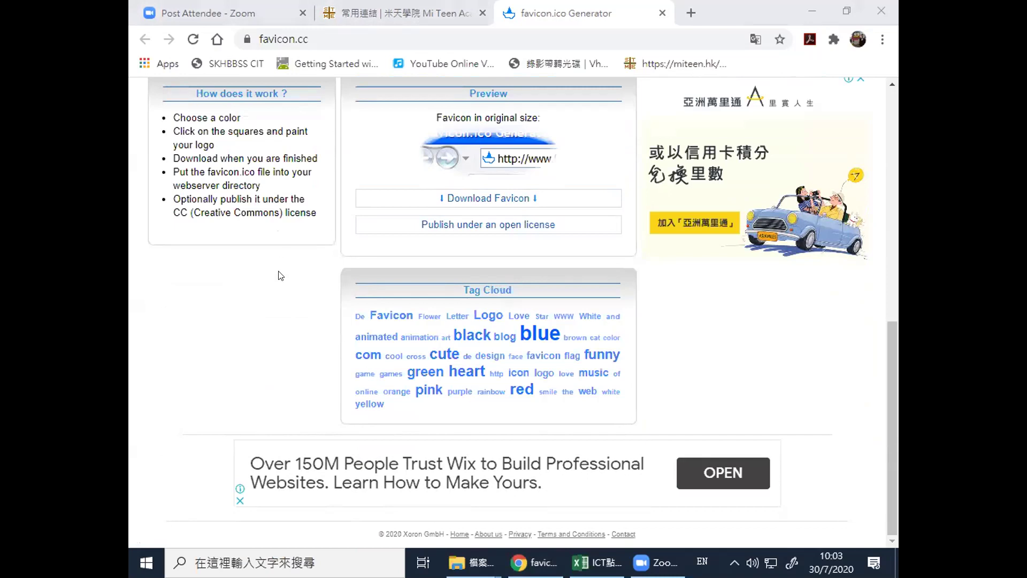
{"action": "scroll", "coordinate": [313, 377], "scroll_direction": "up", "scroll_amount": 5}
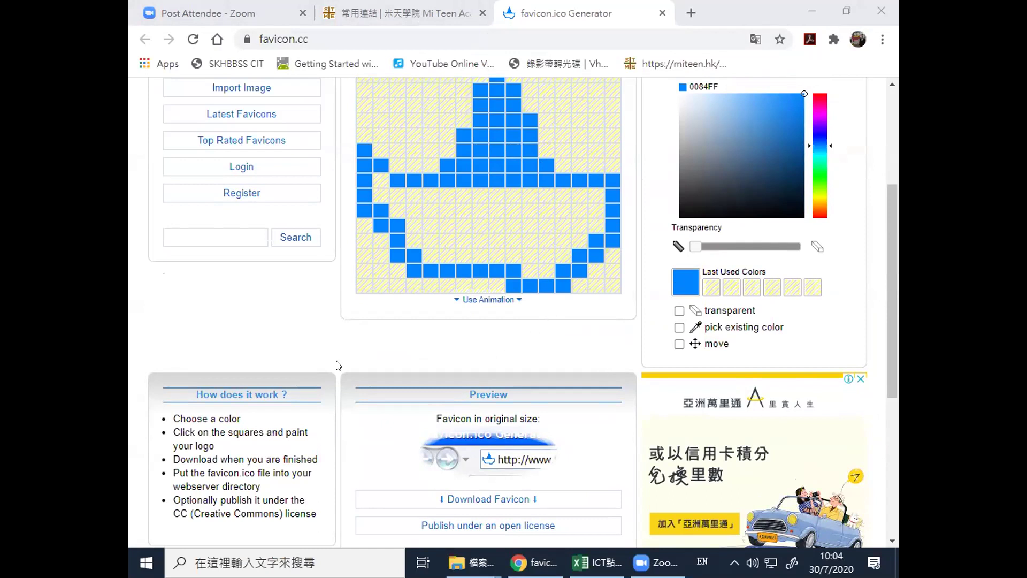
{"action": "scroll", "coordinate": [292, 289], "scroll_direction": "down", "scroll_amount": 3}
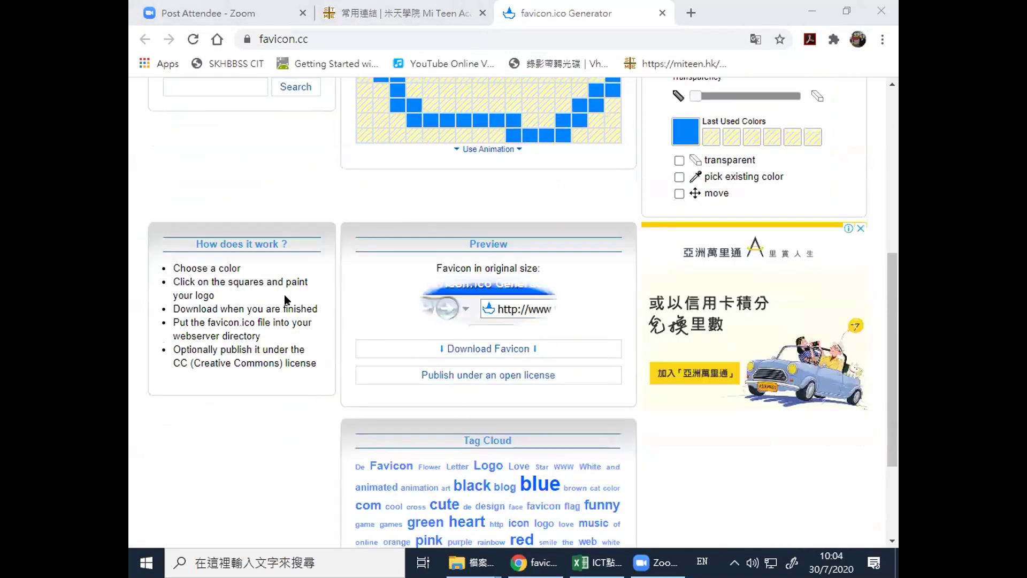
Switch to the File Explorer window showing 2020S6homework and open the ictwebsite2020_special folder inside teaching_material's ictwebsite folder
{"action": "mouse_move", "coordinate": [488, 559]}
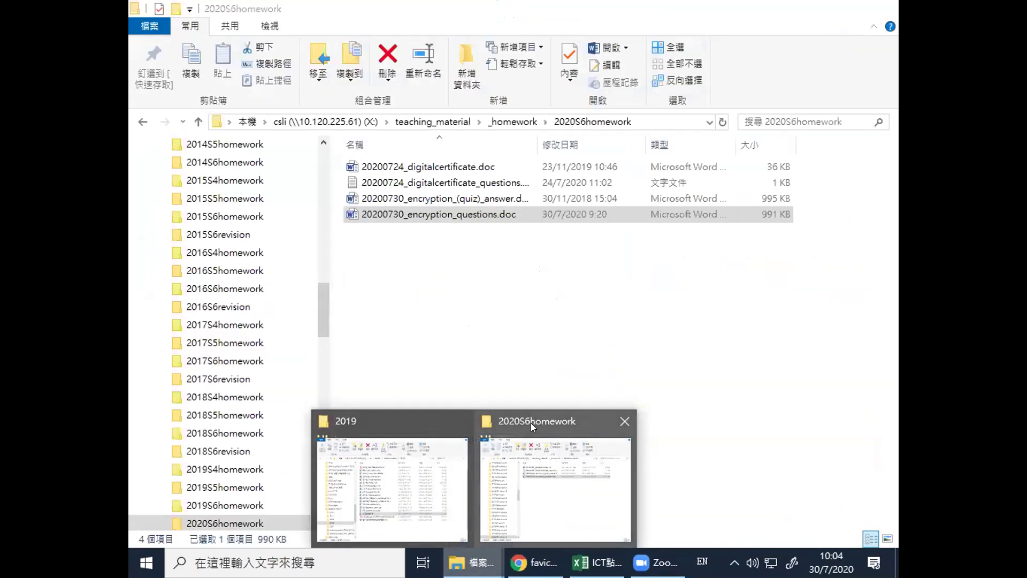
{"action": "left_click", "coordinate": [530, 423]}
{"action": "left_click_drag", "start_coordinate": [323, 316], "coordinate": [324, 404]}
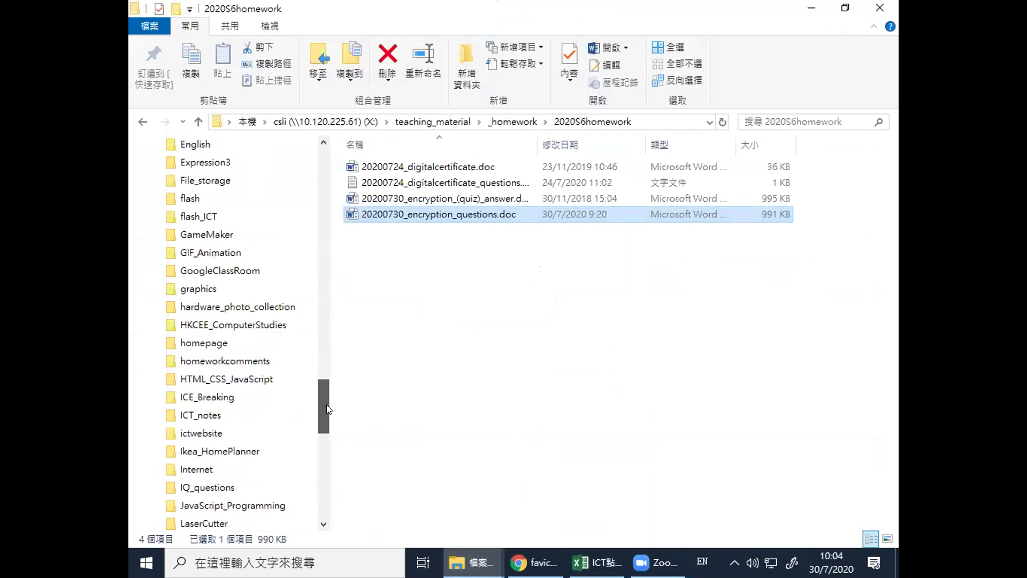
{"action": "left_click", "coordinate": [198, 432]}
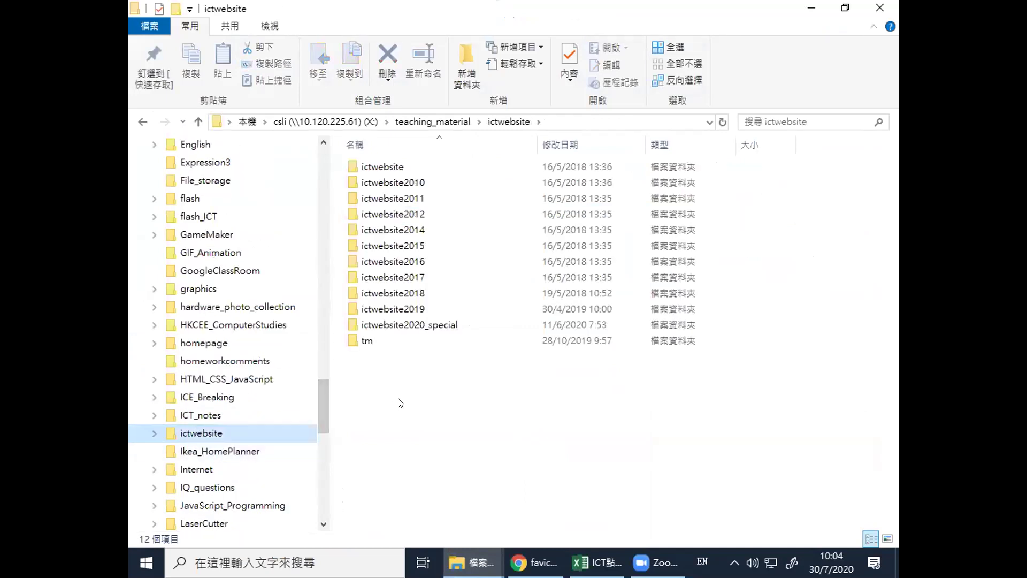
{"action": "double_click", "coordinate": [413, 329]}
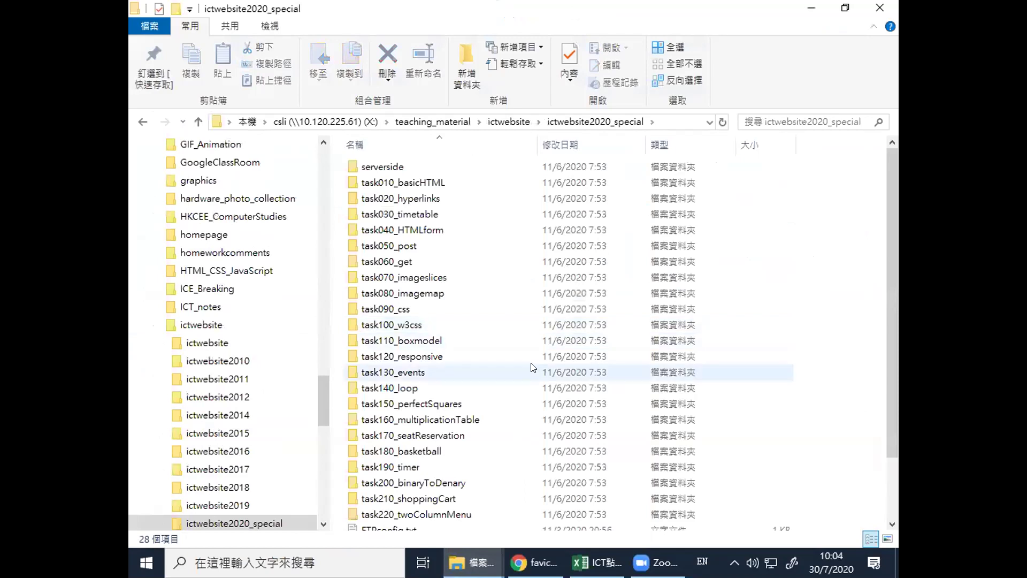
{"action": "scroll", "coordinate": [530, 370], "scroll_direction": "down", "scroll_amount": 2}
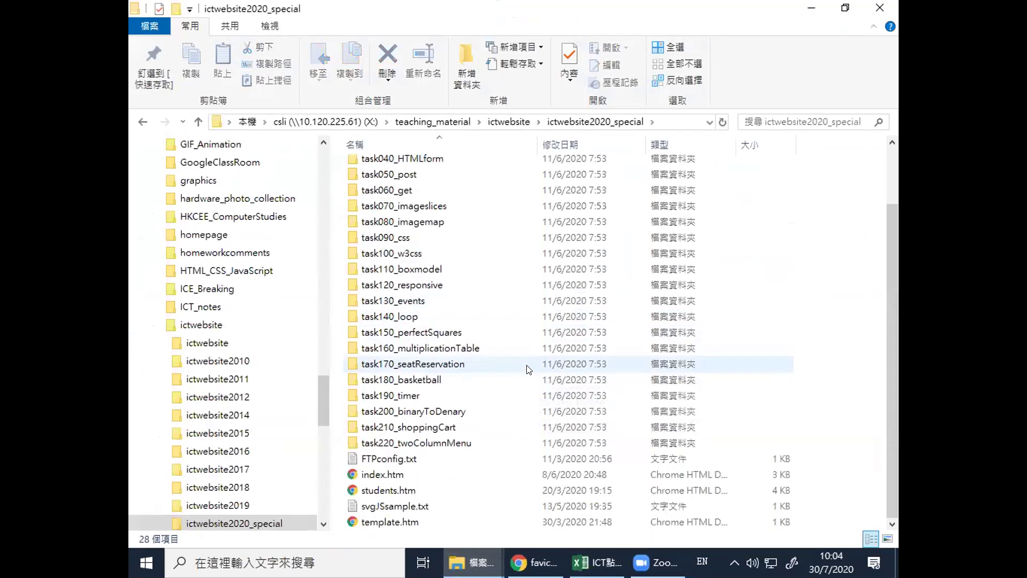
{"action": "scroll", "coordinate": [441, 321], "scroll_direction": "up", "scroll_amount": 2}
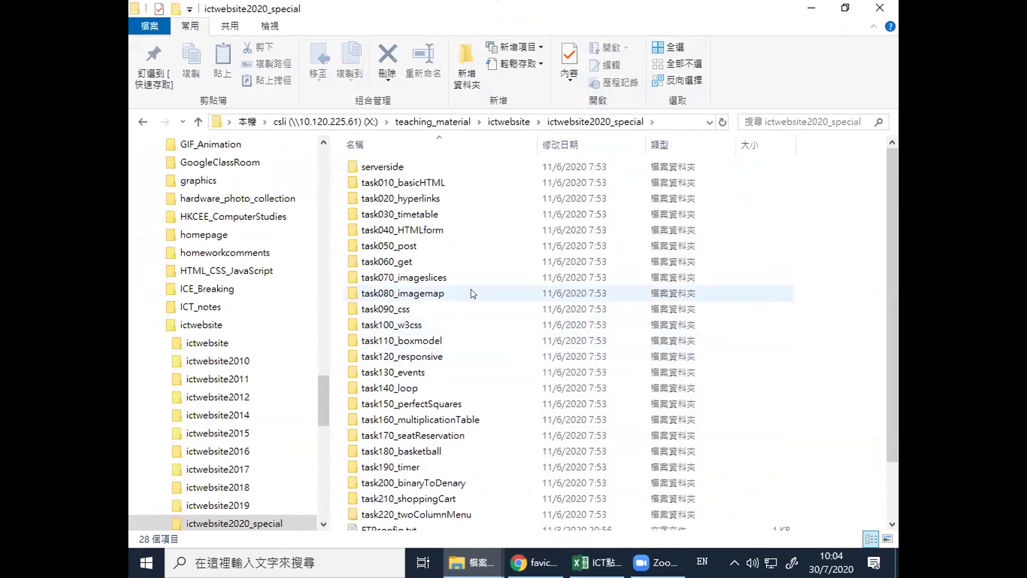
{"action": "scroll", "coordinate": [474, 300], "scroll_direction": "down", "scroll_amount": 2}
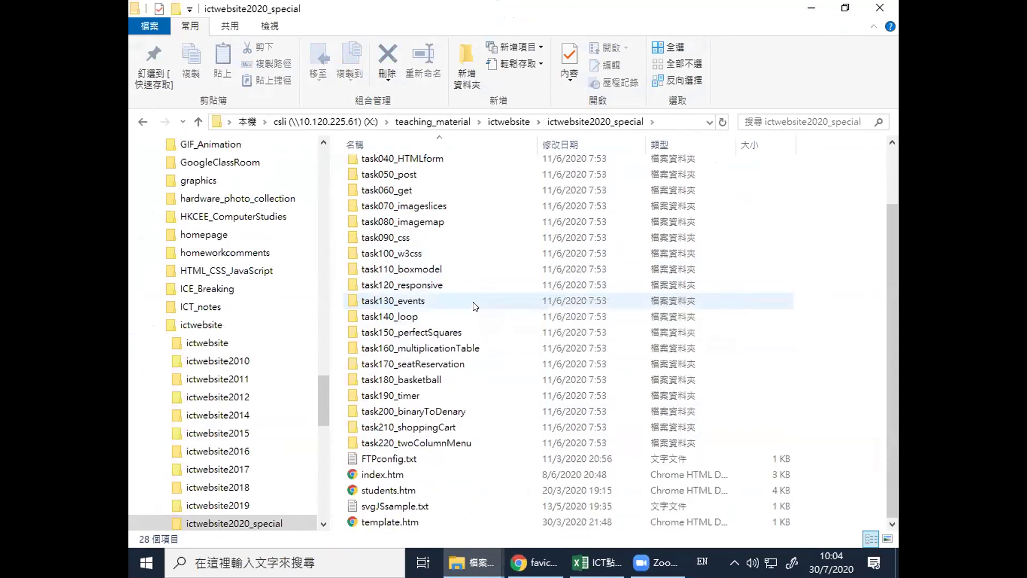
{"action": "scroll", "coordinate": [464, 280], "scroll_direction": "up", "scroll_amount": 2}
{"action": "scroll", "coordinate": [457, 272], "scroll_direction": "down", "scroll_amount": 2}
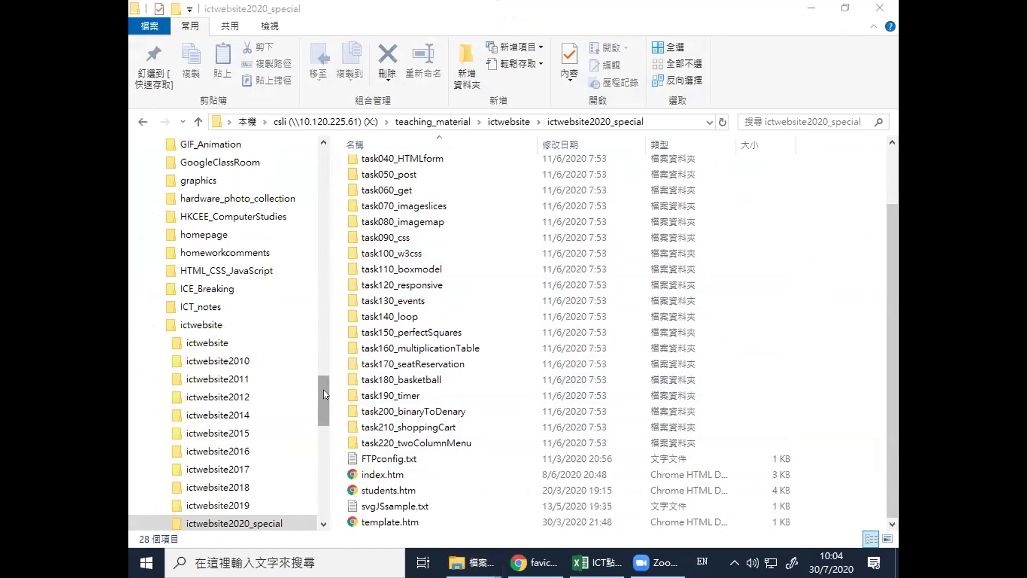
{"action": "left_click_drag", "start_coordinate": [323, 390], "coordinate": [323, 411]}
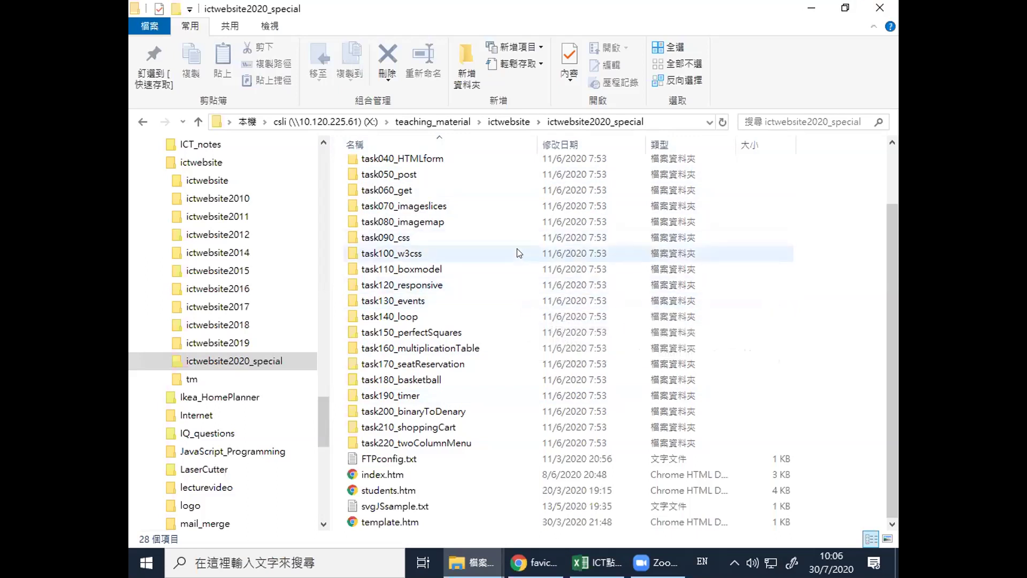
Create a new folder named sba in ictwebsite2020_special and open it
{"action": "right_click", "coordinate": [517, 306]}
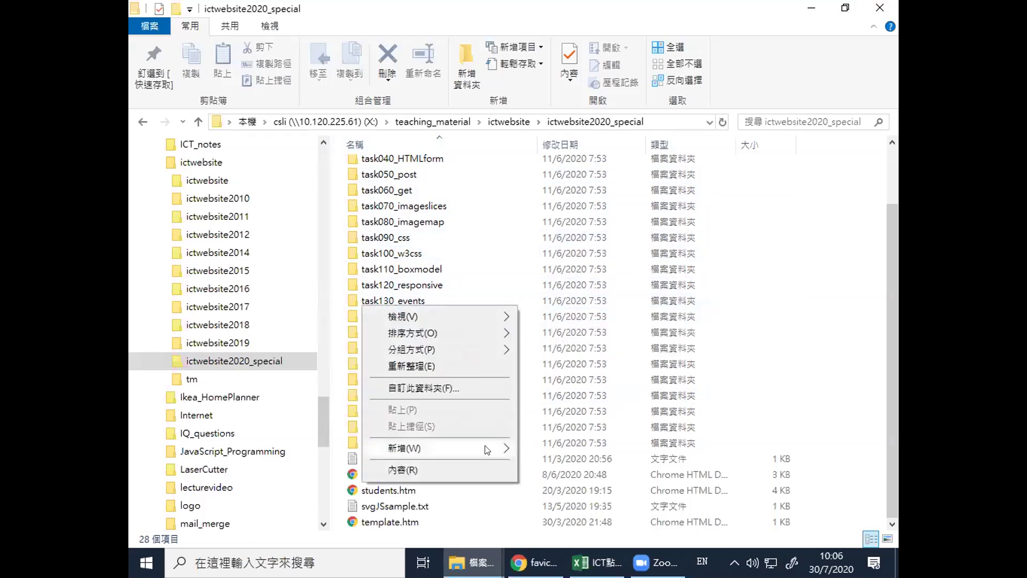
{"action": "mouse_move", "coordinate": [491, 448]}
{"action": "left_click", "coordinate": [592, 276]}
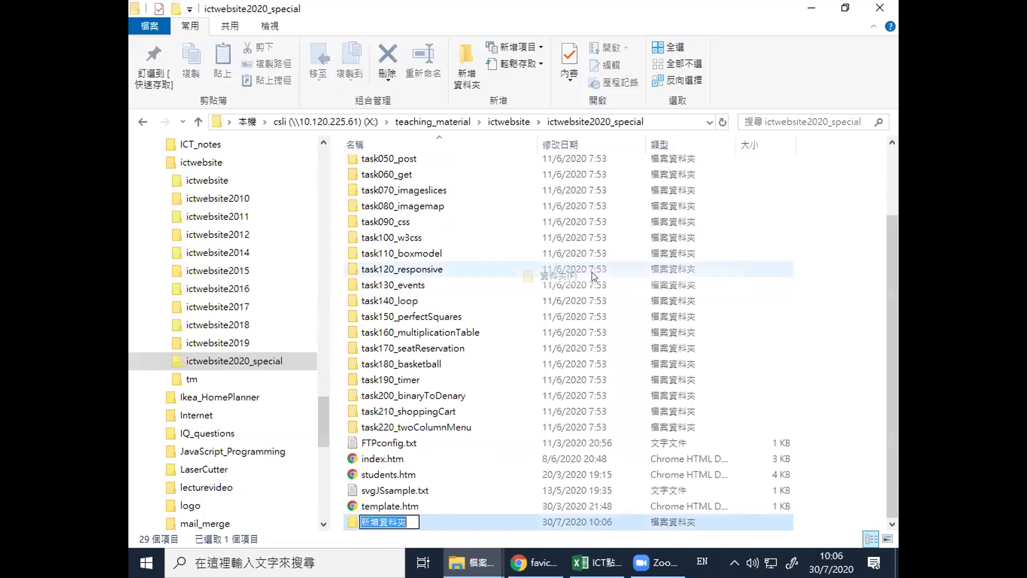
{"action": "type", "text": "sba"}
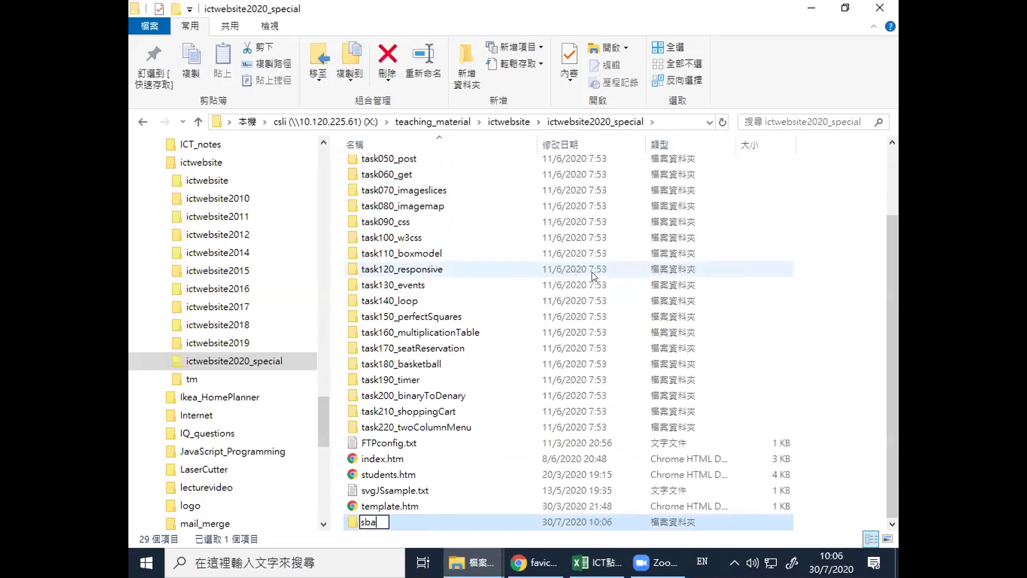
{"action": "key", "text": "Return"}
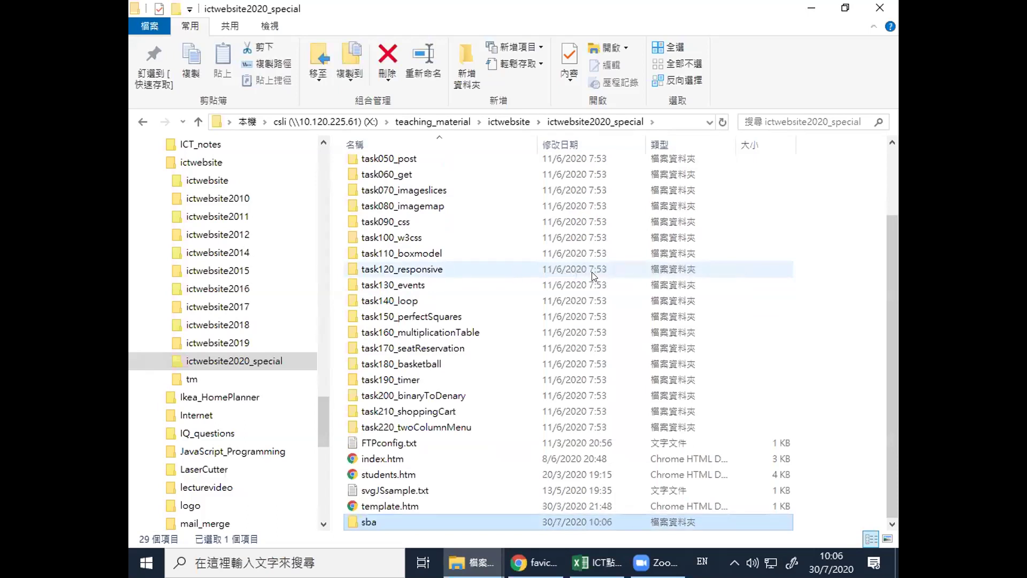
{"action": "key", "text": "Return"}
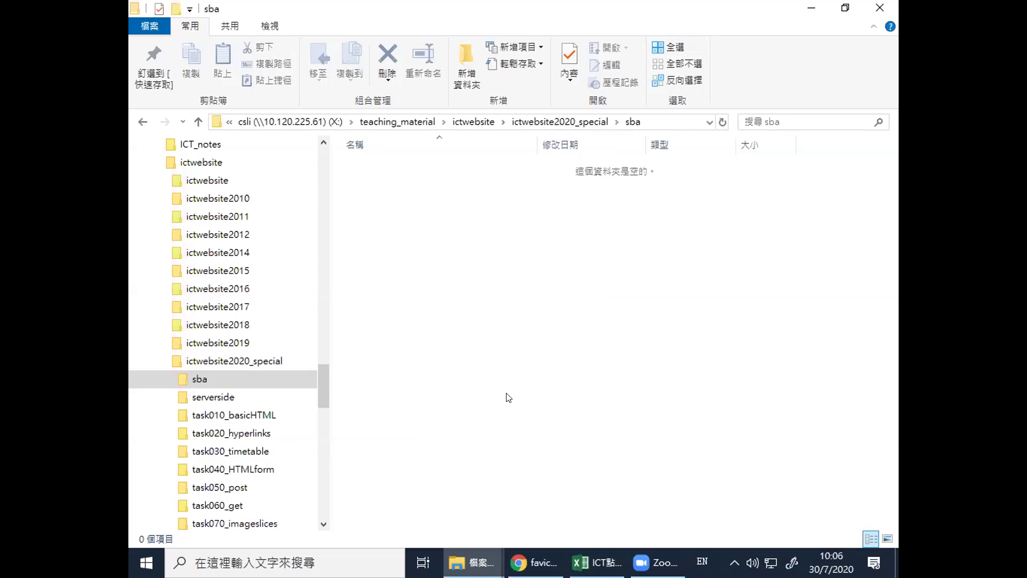
Create a new folder named images inside the sba folder
{"action": "right_click", "coordinate": [413, 308]}
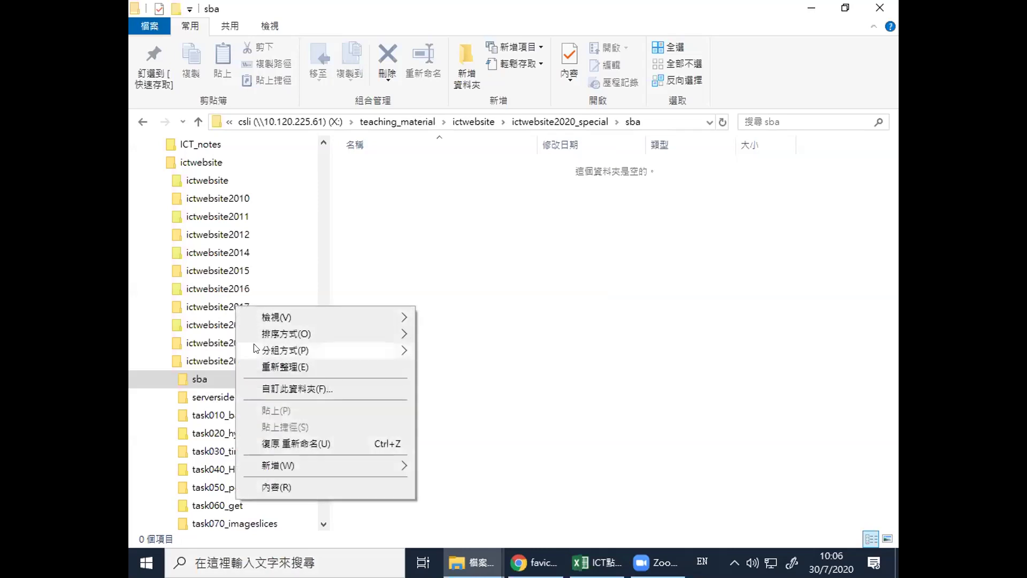
{"action": "left_click", "coordinate": [398, 246]}
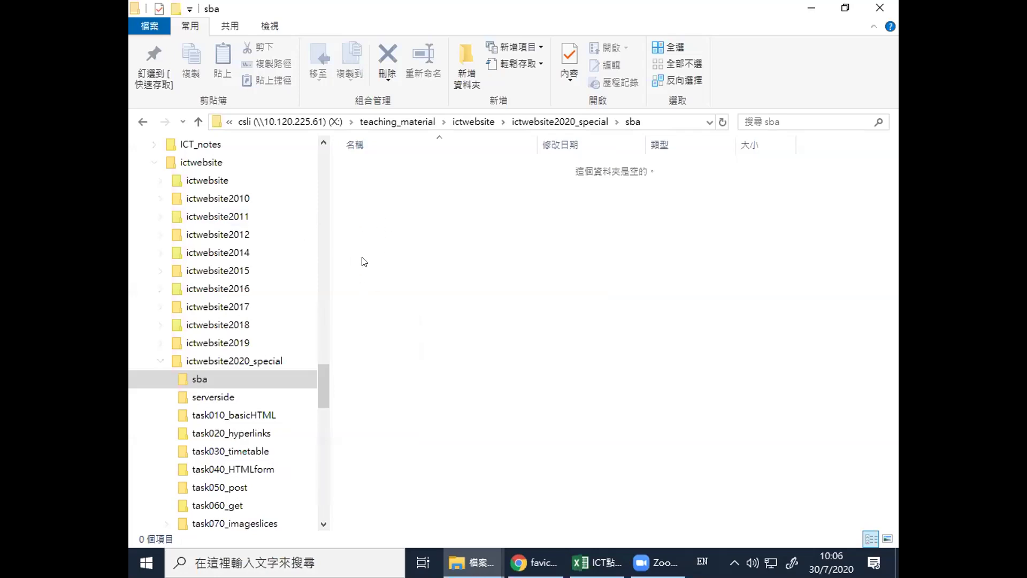
{"action": "right_click", "coordinate": [384, 297]}
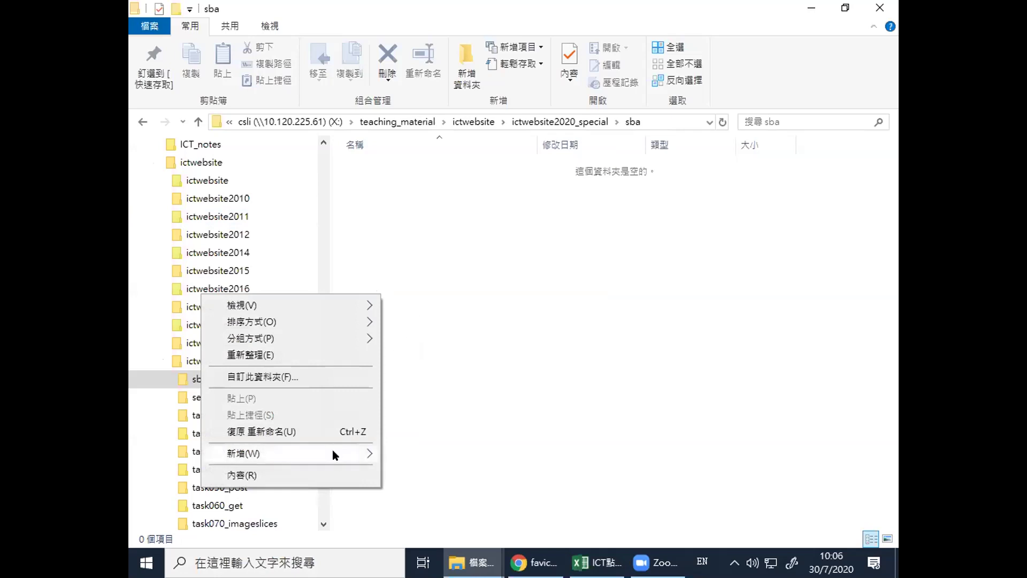
{"action": "mouse_move", "coordinate": [333, 449]}
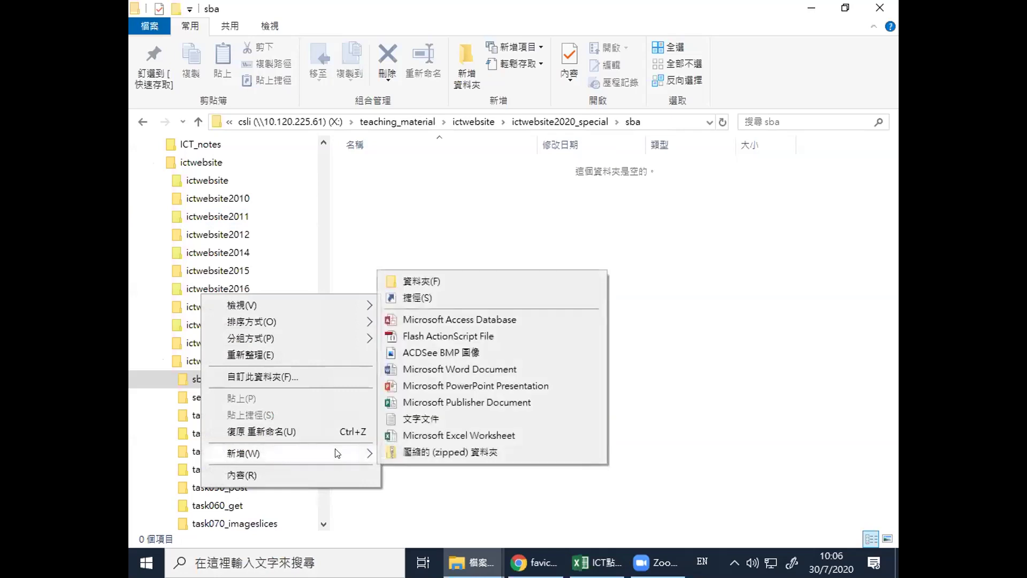
{"action": "left_click", "coordinate": [510, 282]}
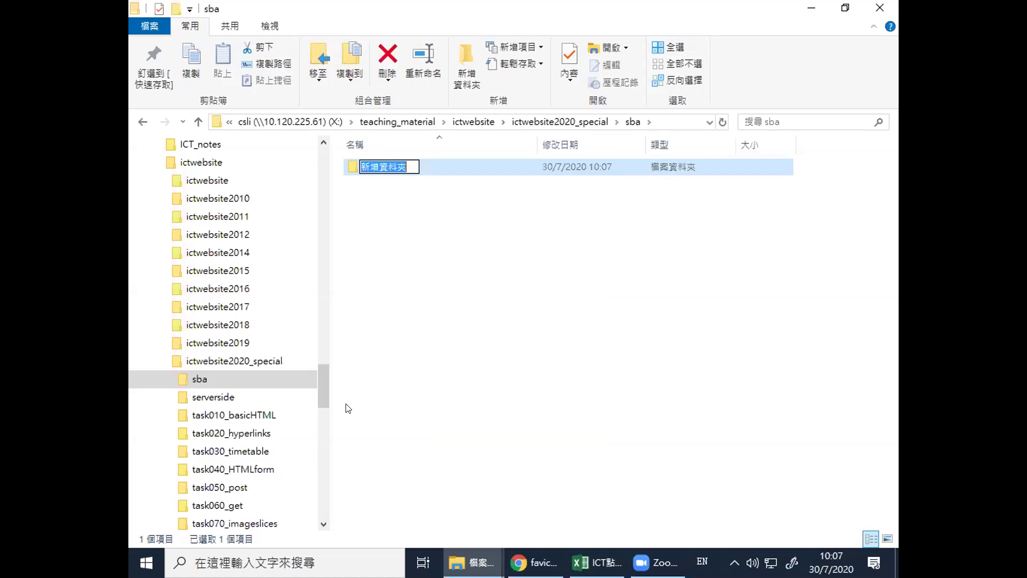
{"action": "type", "text": "images"}
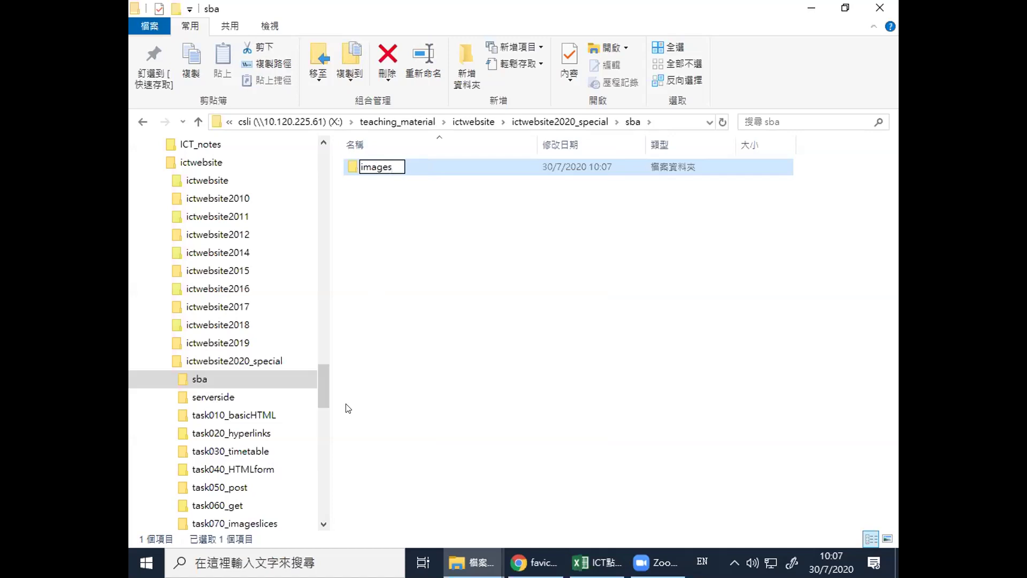
{"action": "key", "text": "Return"}
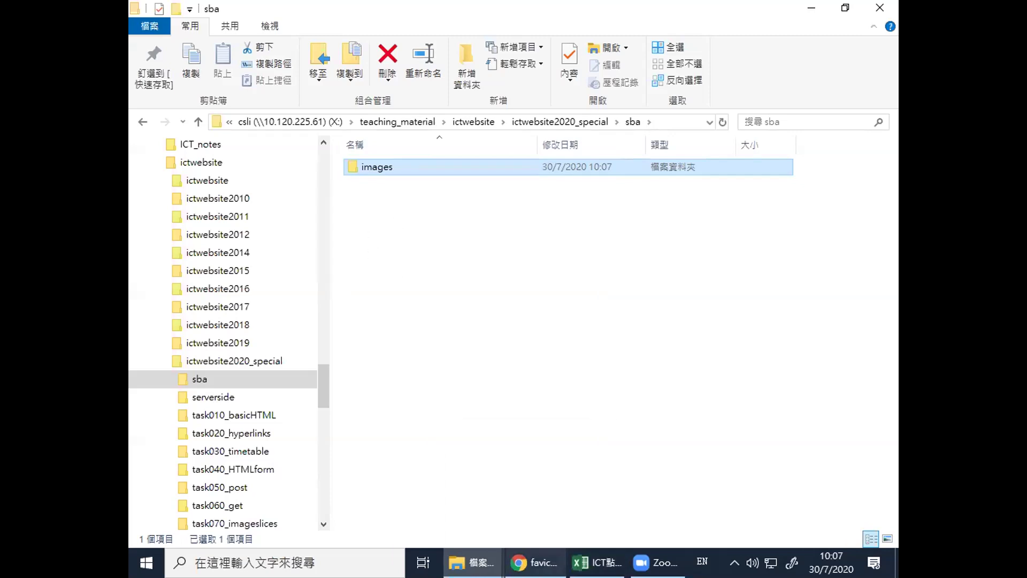
Switch to Chrome, download the drawn boat favicon from favicon.cc, and show the downloaded favicon.ico in its folder
{"action": "left_click", "coordinate": [535, 562]}
{"action": "left_click", "coordinate": [485, 353]}
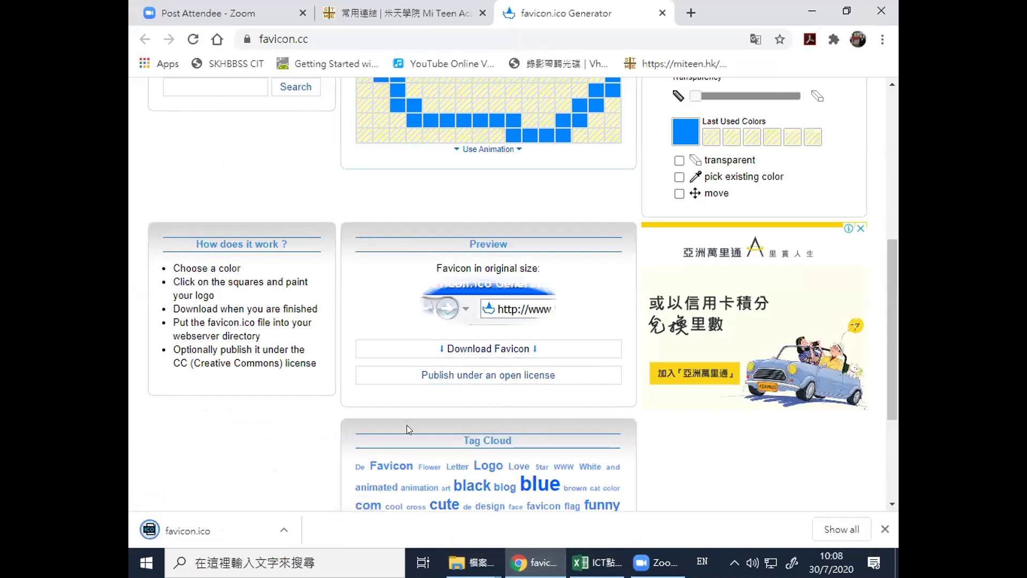
{"action": "left_click", "coordinate": [280, 530]}
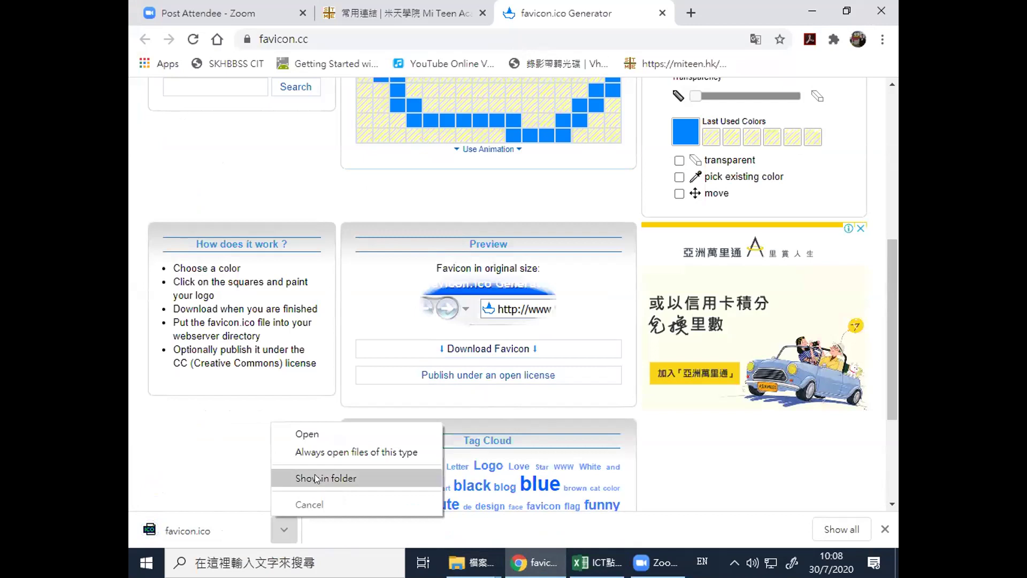
{"action": "left_click", "coordinate": [315, 477]}
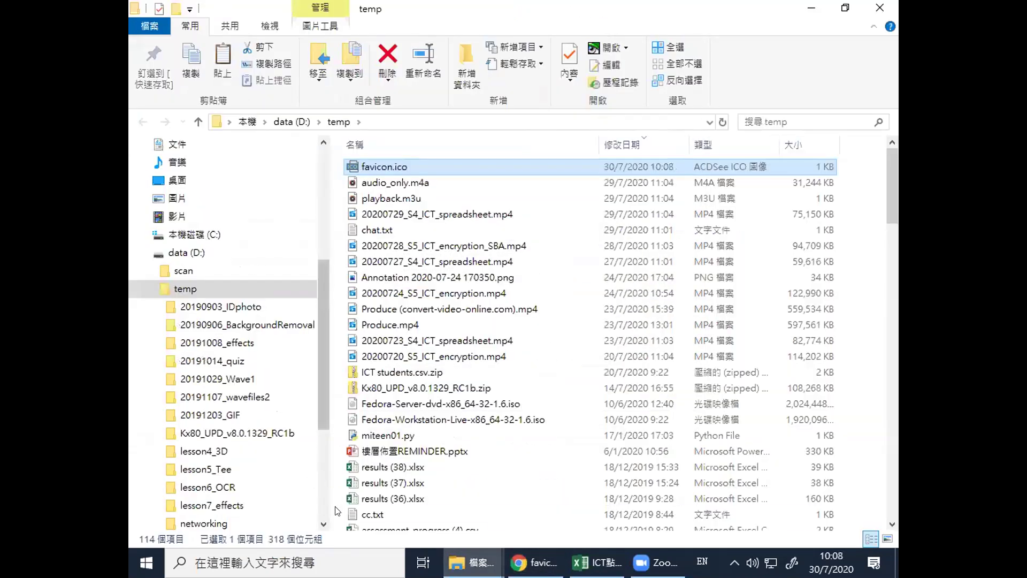
Copy the downloaded favicon.ico from the temp folder into the sba folder
{"action": "left_click", "coordinate": [471, 563]}
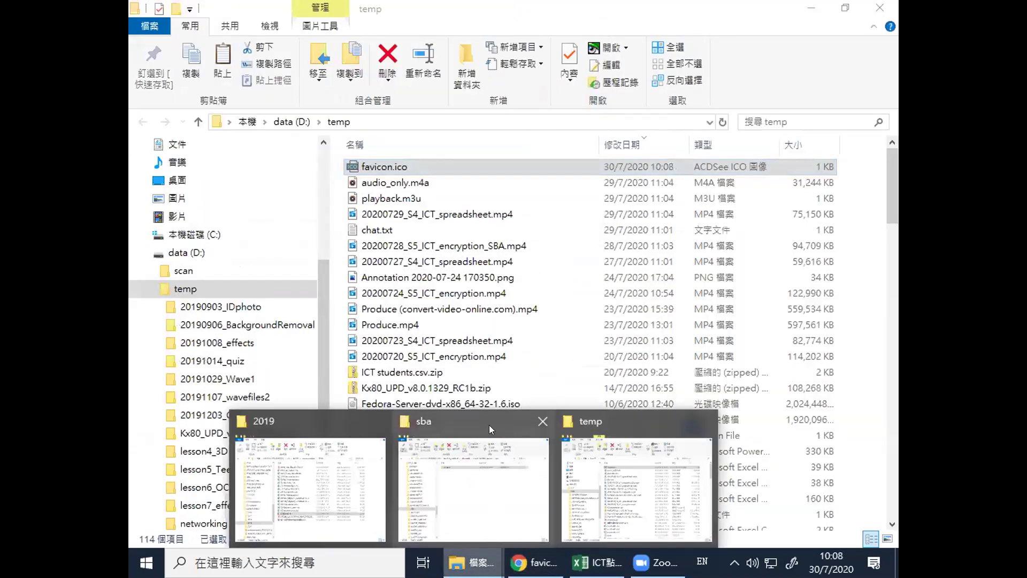
{"action": "left_click", "coordinate": [489, 425]}
{"action": "key", "text": "ctrl+v"}
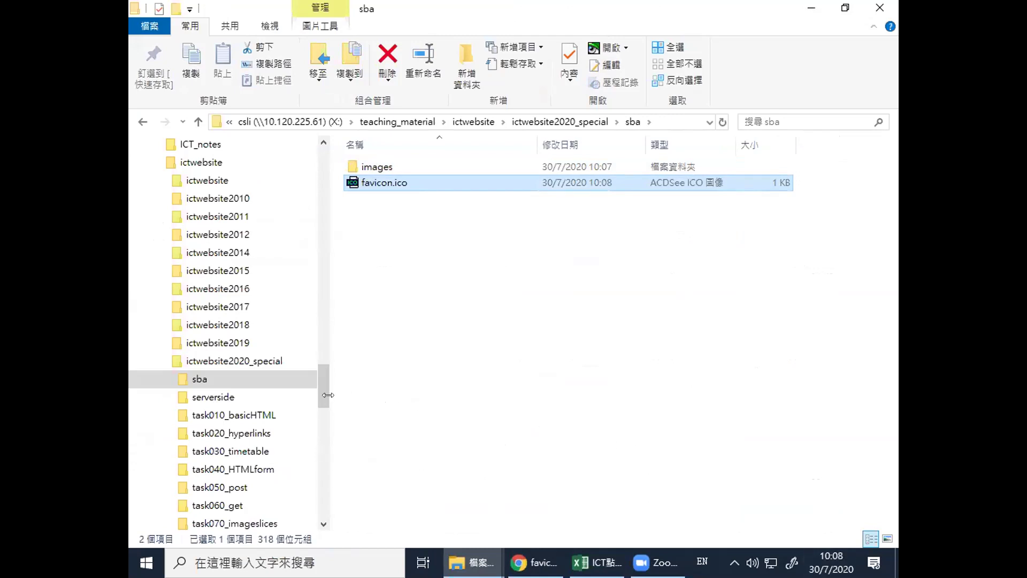
Copy index_answer.htm from the task120_responsive folder into the sba folder
{"action": "left_click_drag", "start_coordinate": [321, 379], "coordinate": [321, 399]}
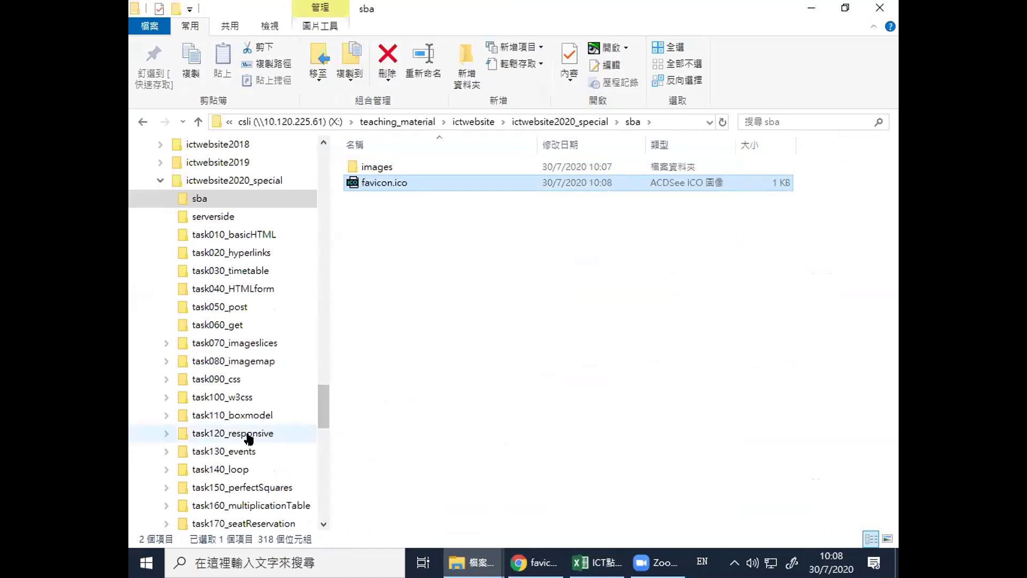
{"action": "left_click", "coordinate": [249, 434]}
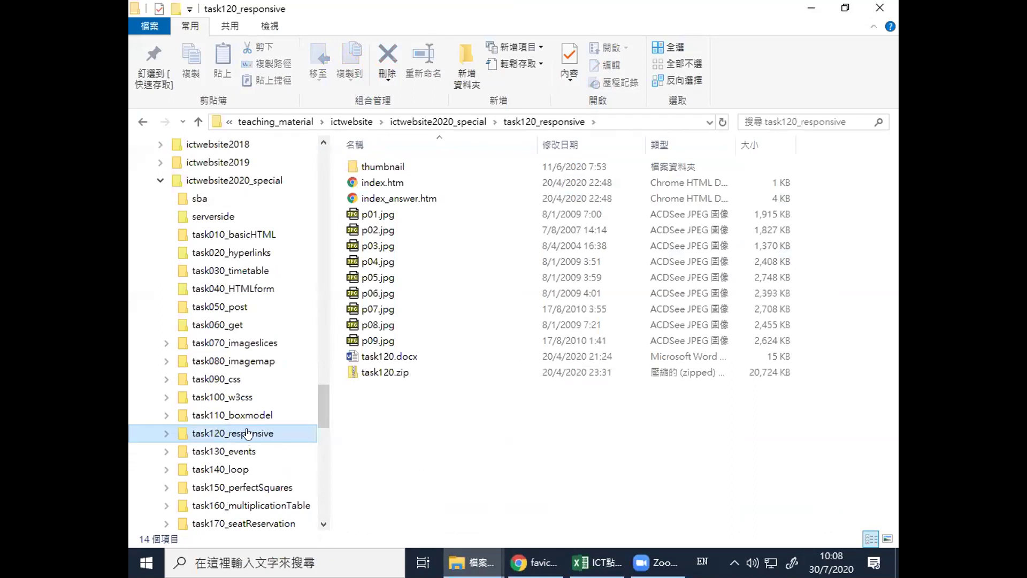
{"action": "left_click", "coordinate": [412, 200]}
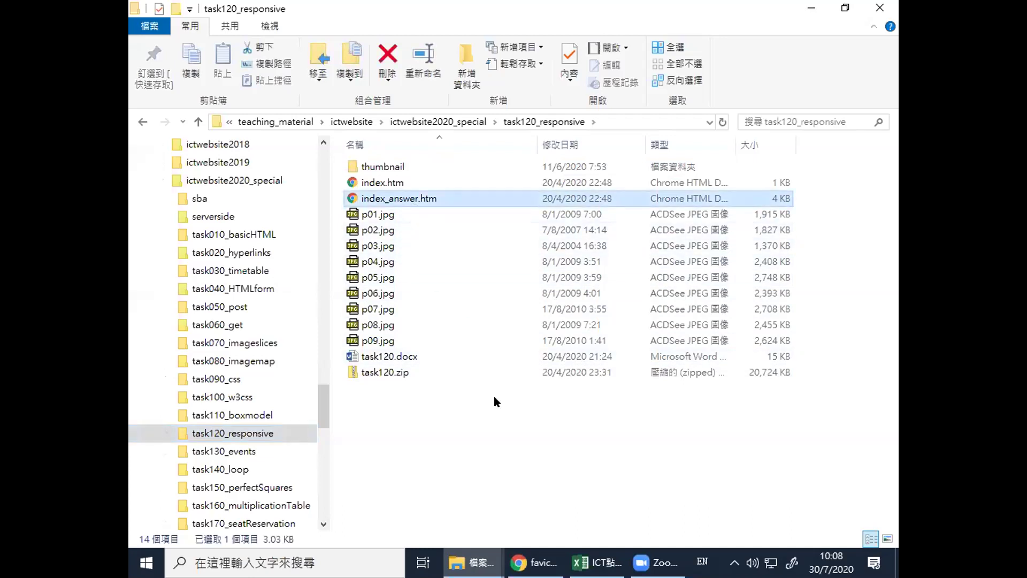
{"action": "key", "text": "ctrl+c"}
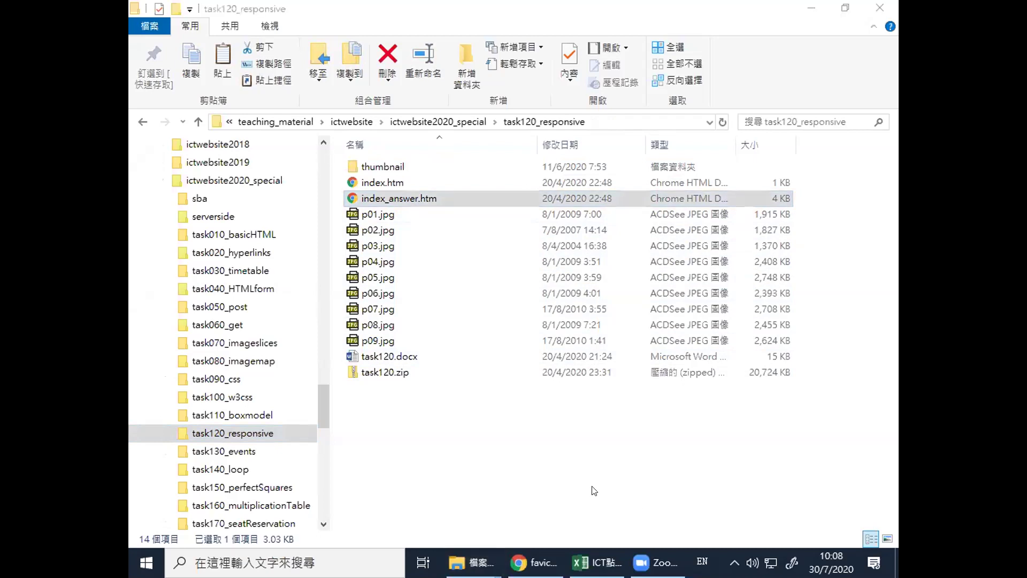
{"action": "left_click", "coordinate": [353, 201]}
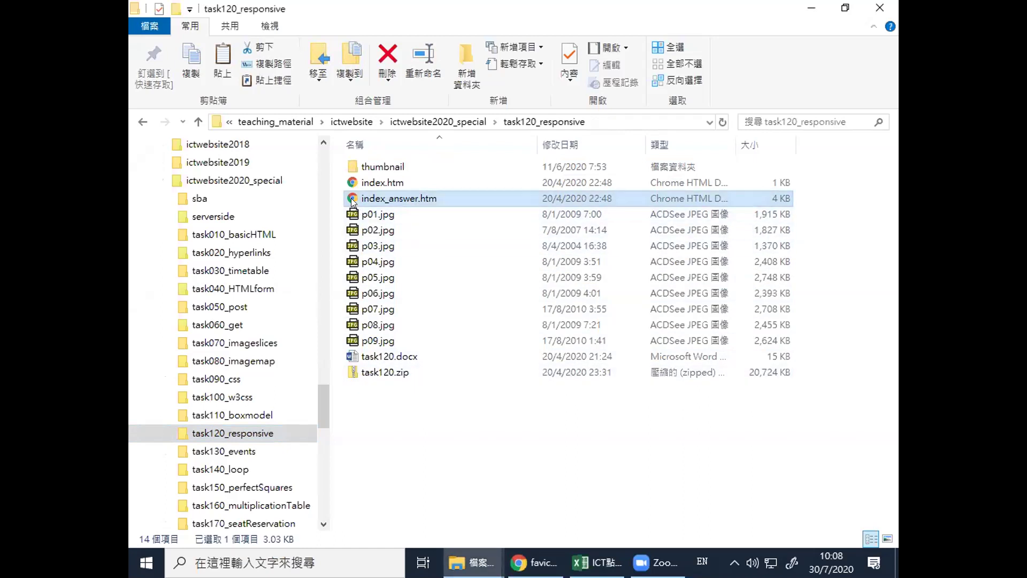
{"action": "left_click", "coordinate": [195, 203]}
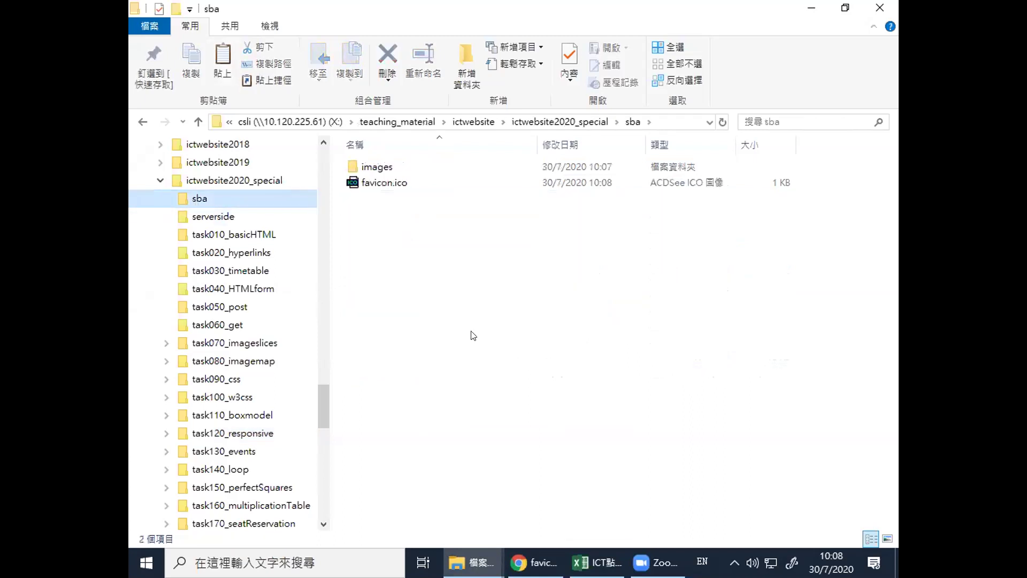
{"action": "key", "text": "ctrl+v"}
Rename the copied index_answer.htm in the sba folder as index.htm
{"action": "left_click", "coordinate": [394, 199]}
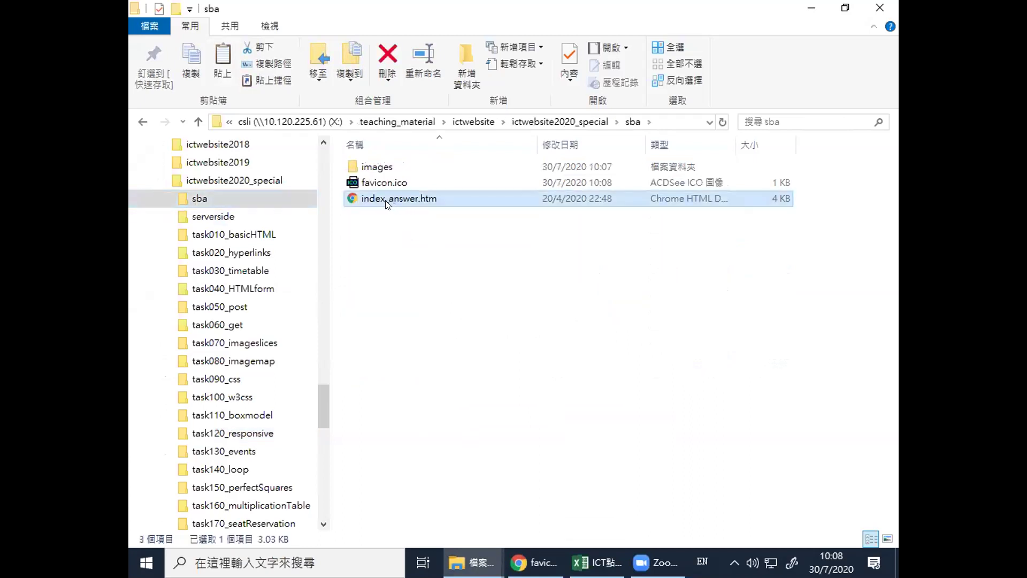
{"action": "left_click", "coordinate": [385, 199]}
{"action": "key", "text": "Delete"}
{"action": "key", "text": "Delete"}
{"action": "key", "text": "Delete"}
{"action": "key", "text": "Delete"}
{"action": "key", "text": "Delete"}
{"action": "key", "text": "Delete"}
{"action": "key", "text": "Delete"}
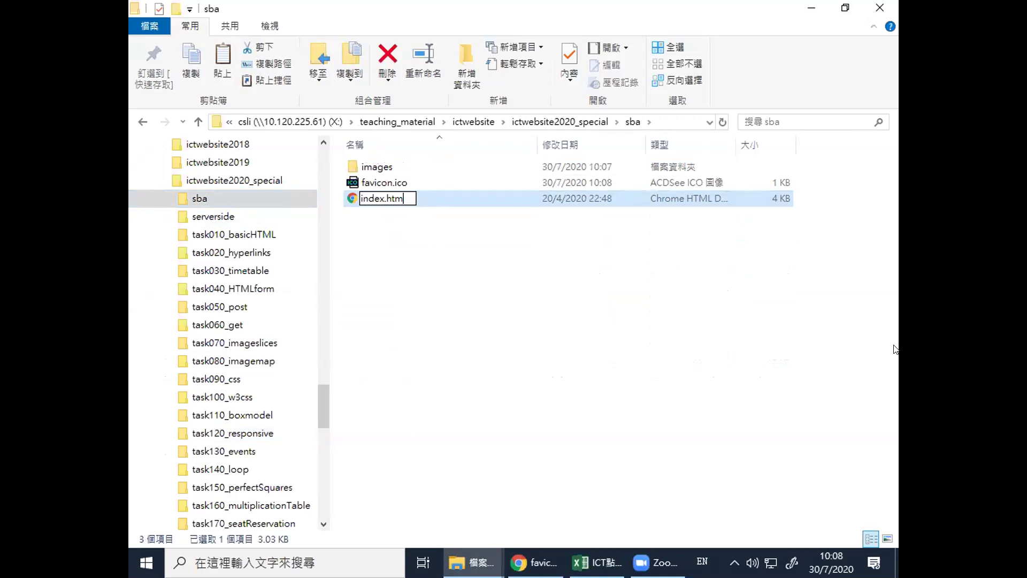
{"action": "key", "text": "Return"}
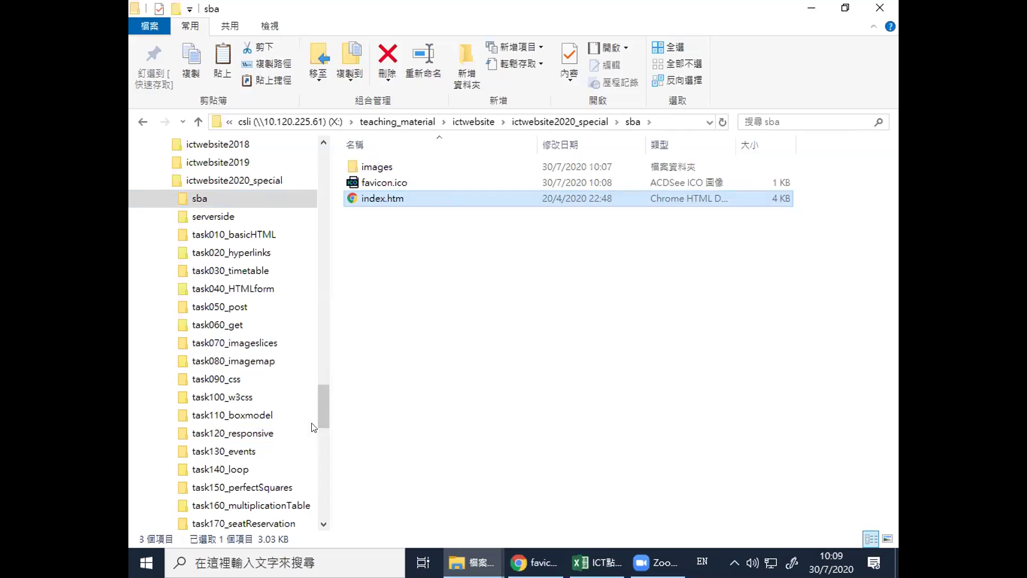
Look through the ictwebsite2019 task folders for a page with a favicon and preview task01.htm in Chrome
{"action": "left_click", "coordinate": [234, 433]}
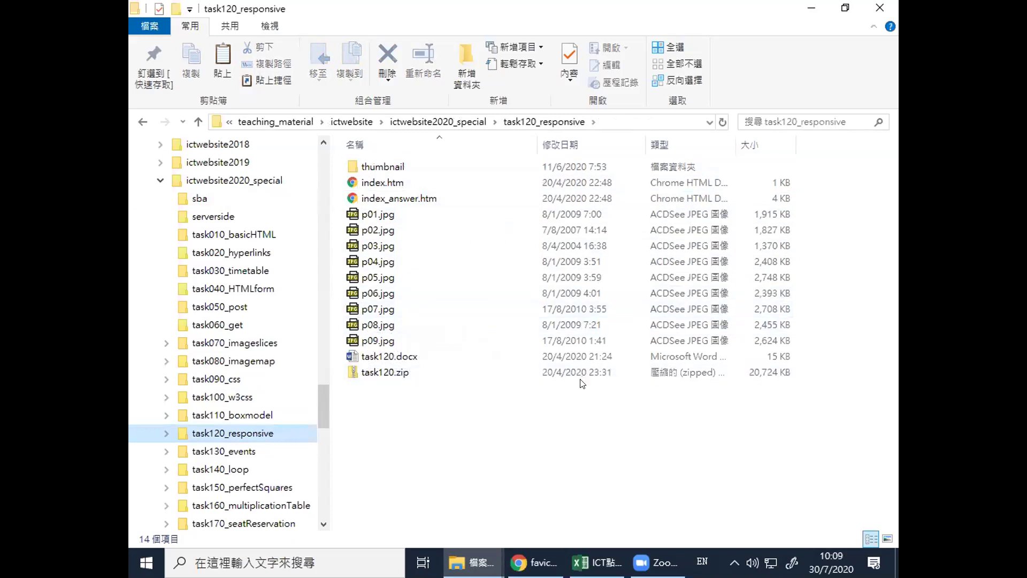
{"action": "left_click", "coordinate": [233, 163]}
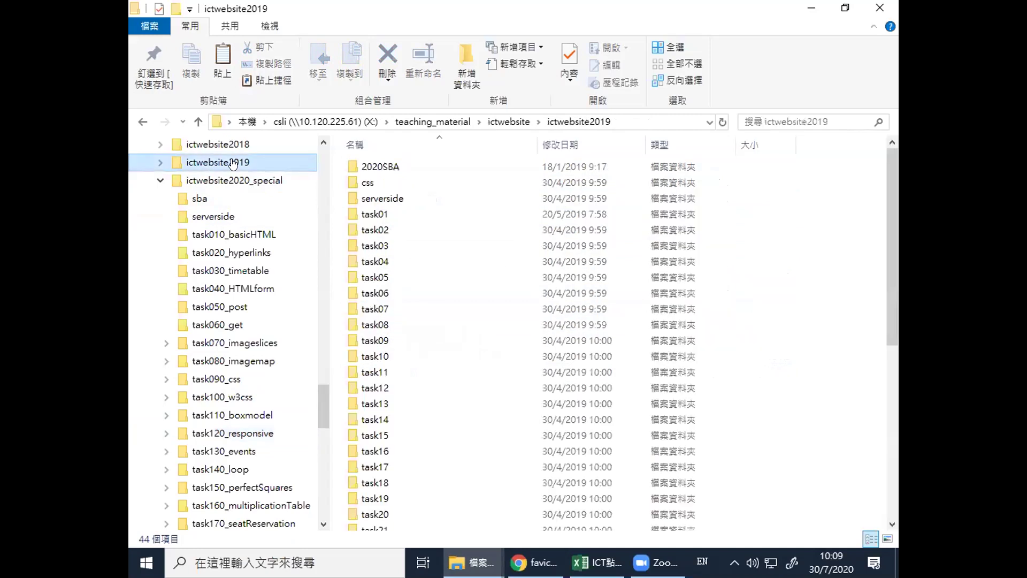
{"action": "double_click", "coordinate": [383, 214]}
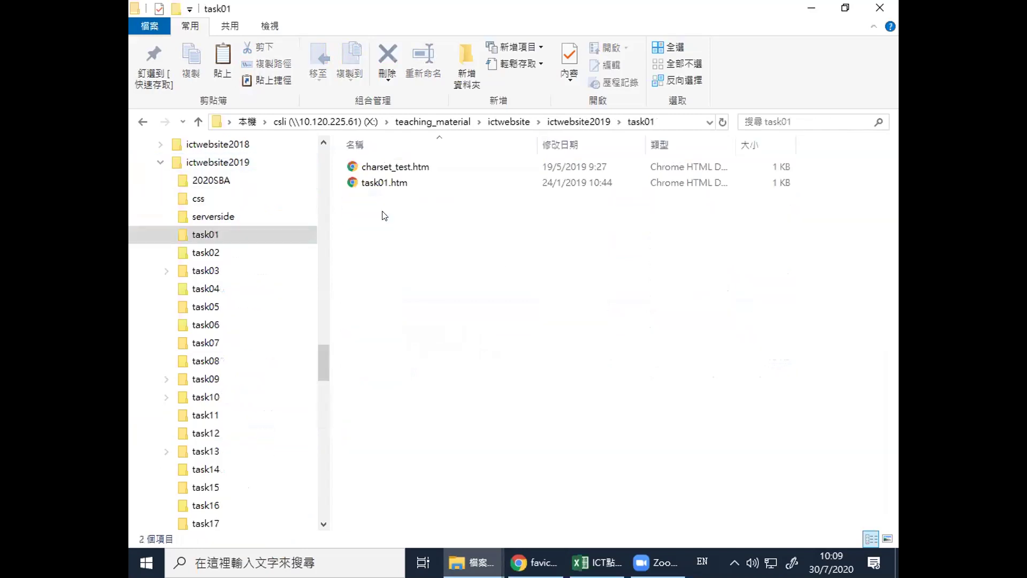
{"action": "left_click", "coordinate": [199, 252]}
{"action": "left_click", "coordinate": [207, 270]}
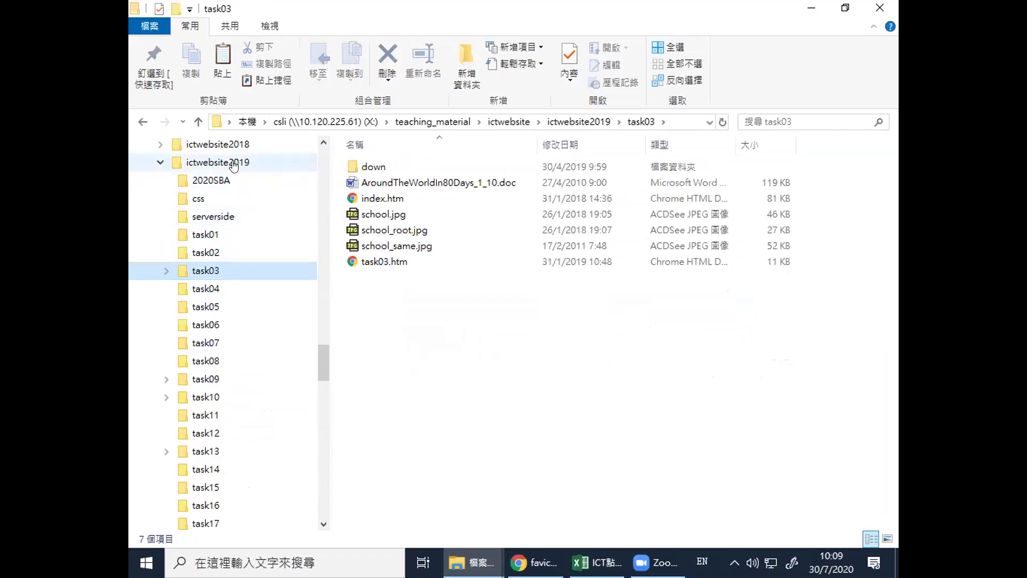
{"action": "left_click", "coordinate": [208, 289]}
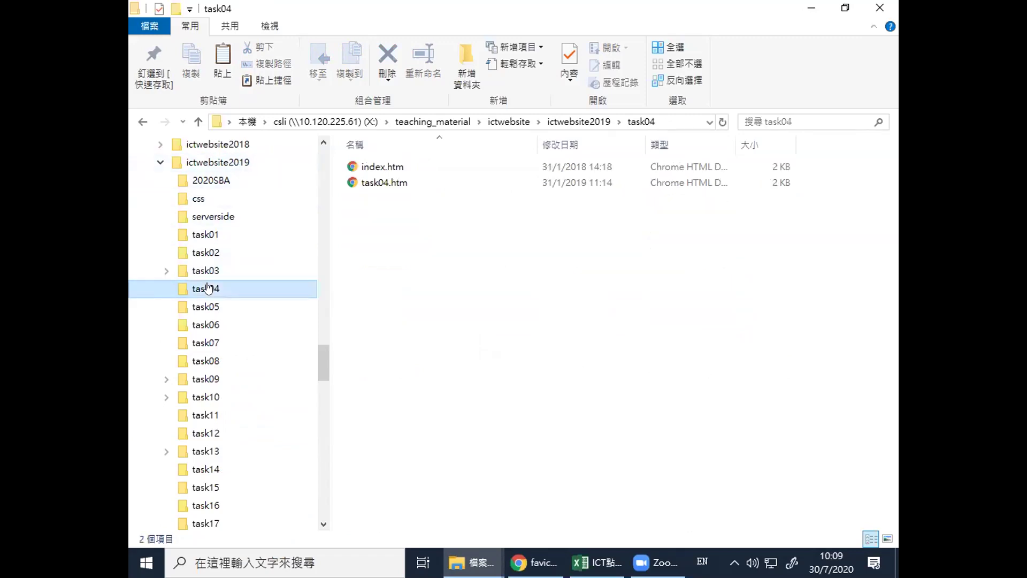
{"action": "left_click", "coordinate": [204, 234]}
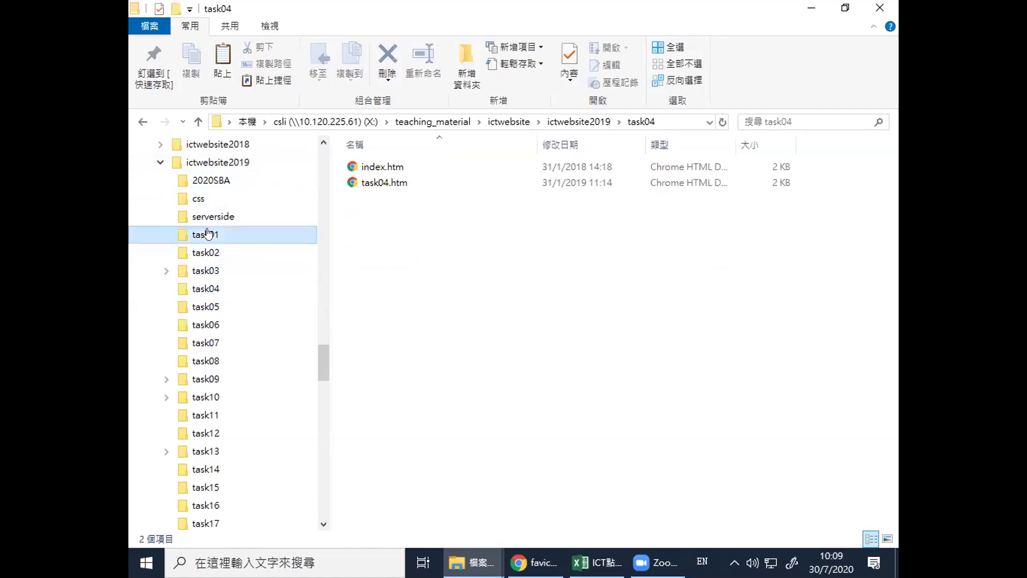
{"action": "double_click", "coordinate": [387, 183]}
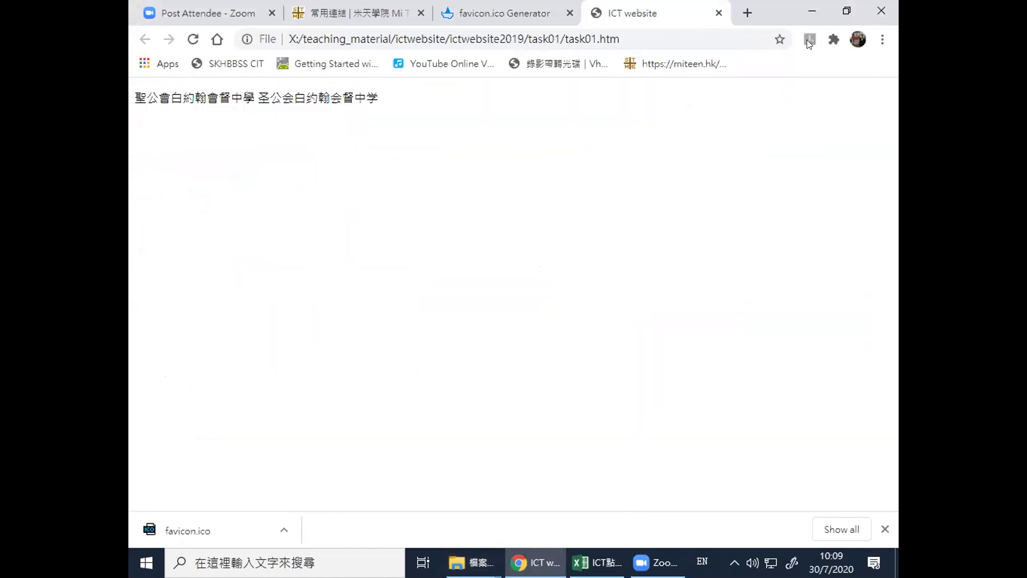
{"action": "left_click", "coordinate": [719, 11]}
Open task02.htm from the ictwebsite2019 task02 folder and examine the favicon link line in its page source
{"action": "mouse_move", "coordinate": [471, 562]}
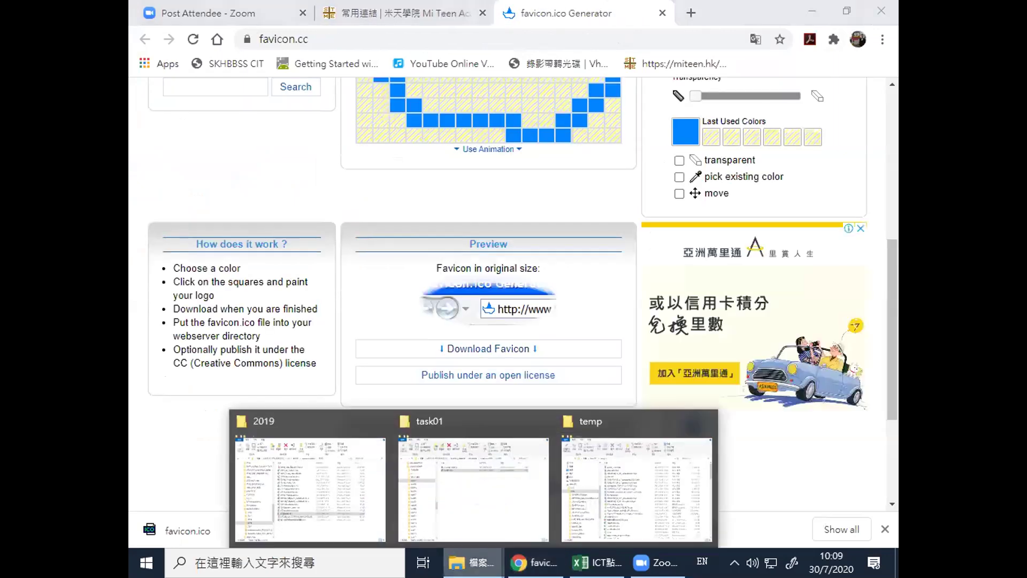
{"action": "left_click", "coordinate": [478, 424]}
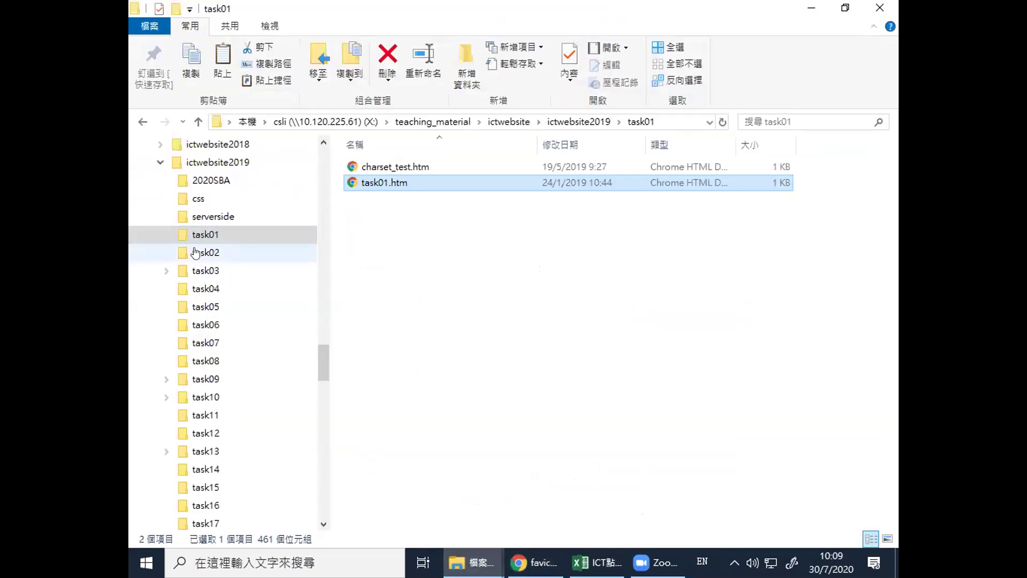
{"action": "left_click", "coordinate": [262, 251]}
{"action": "double_click", "coordinate": [407, 184]}
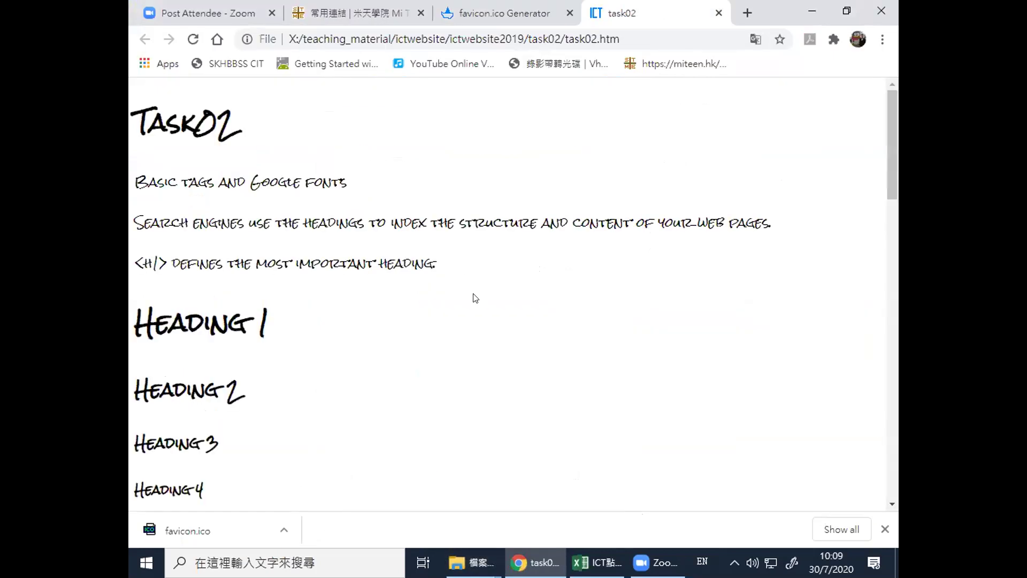
{"action": "right_click", "coordinate": [495, 113]}
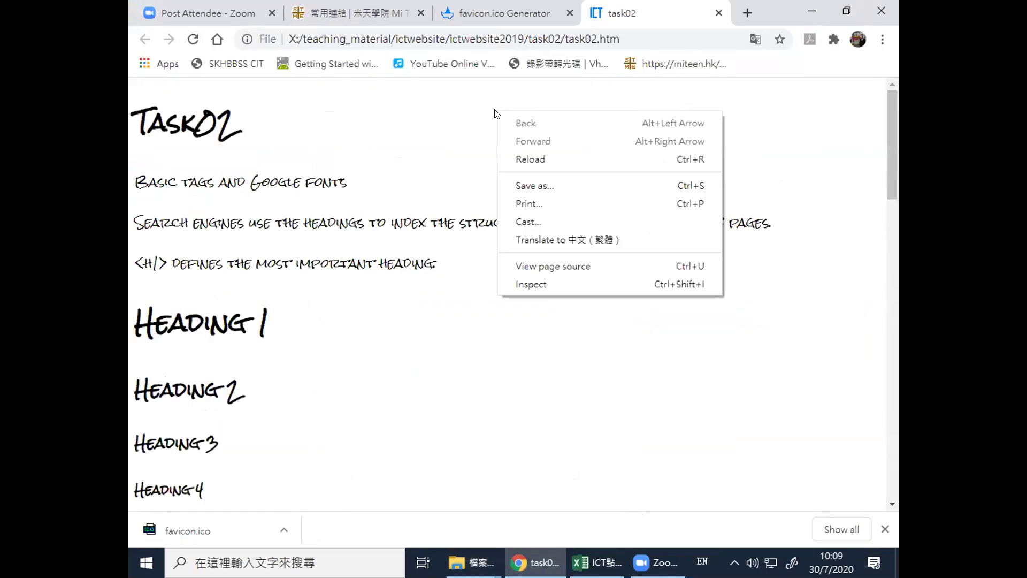
{"action": "left_click", "coordinate": [550, 267]}
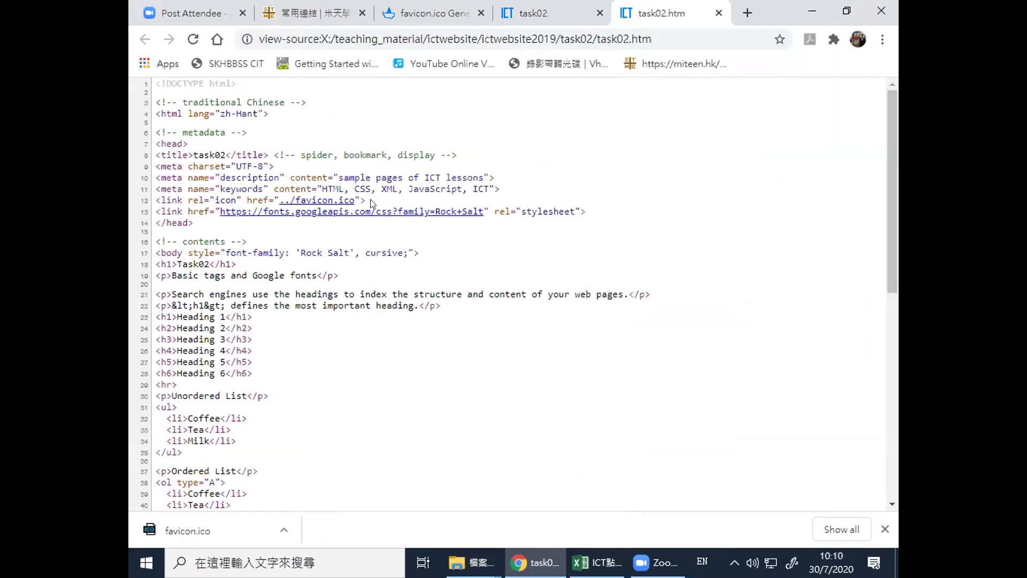
{"action": "left_click_drag", "start_coordinate": [371, 199], "coordinate": [153, 191]}
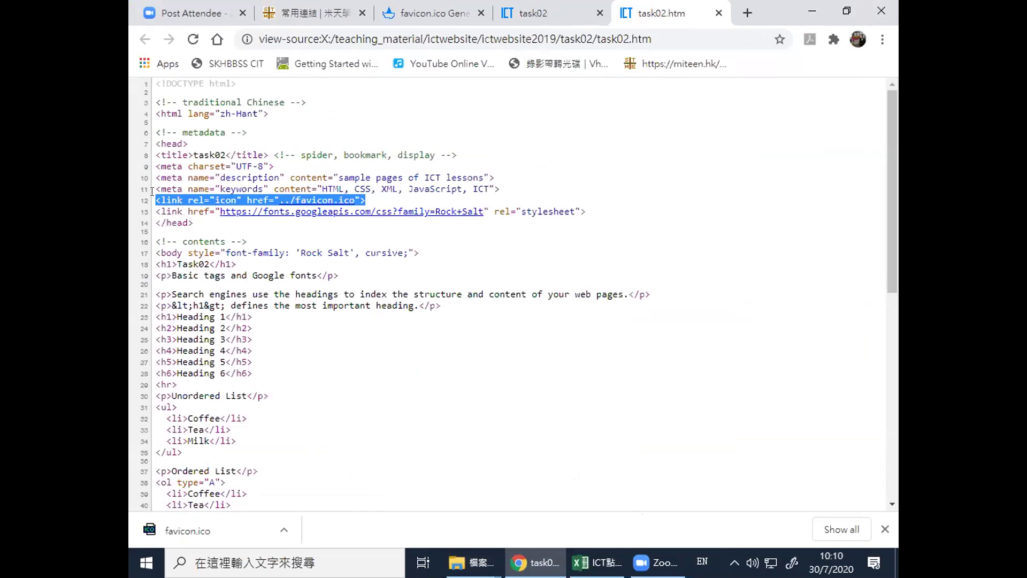
{"action": "left_click", "coordinate": [719, 13]}
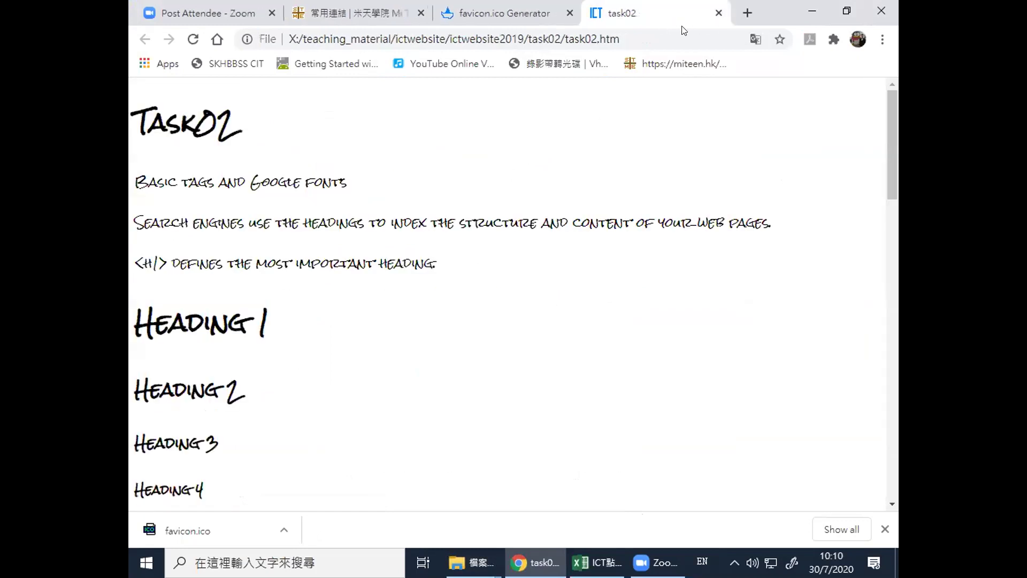
{"action": "left_click", "coordinate": [719, 13]}
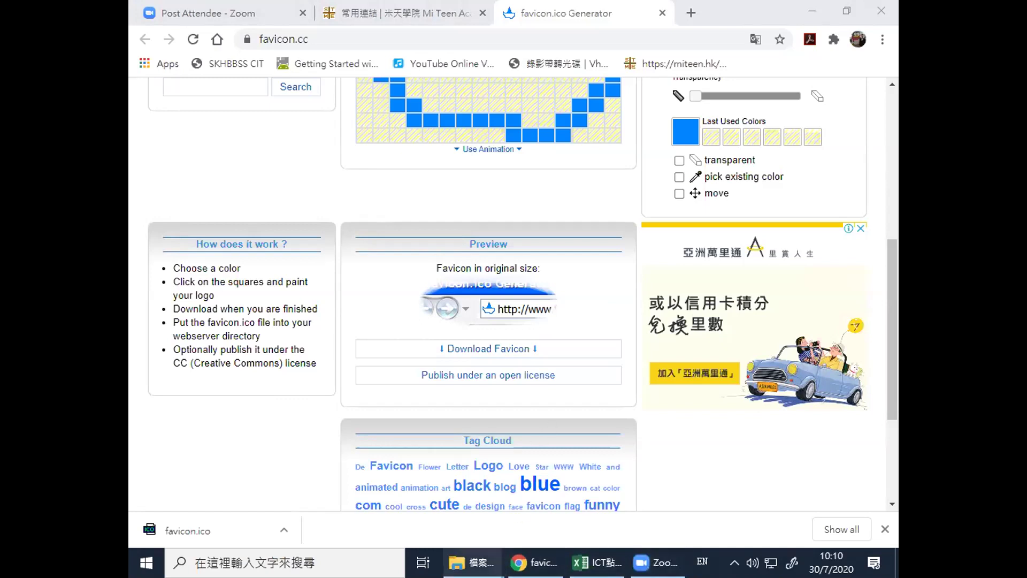
Return to the sba folder in File Explorer and open index.htm for editing in Notepad++
{"action": "mouse_move", "coordinate": [471, 562]}
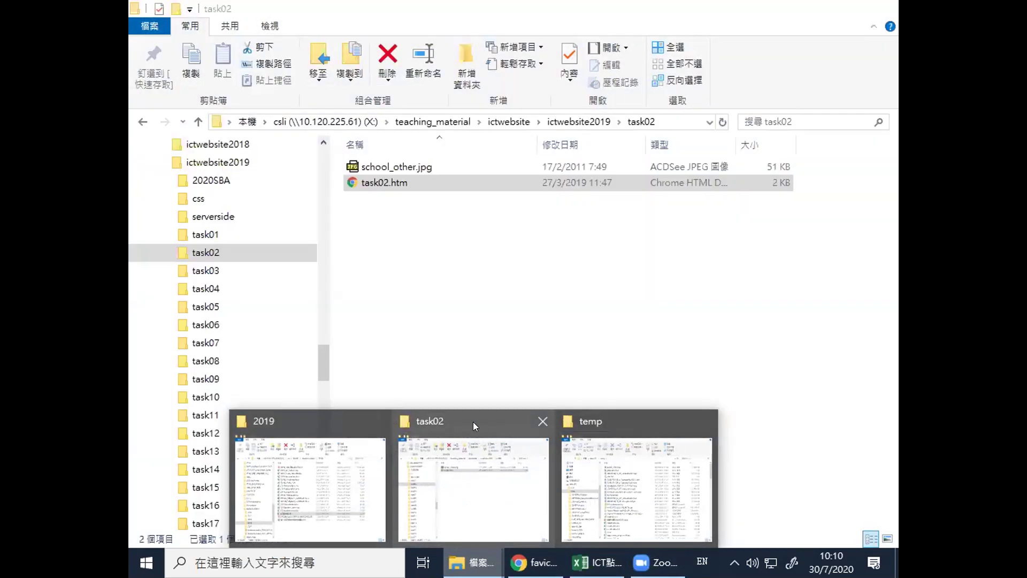
{"action": "left_click", "coordinate": [473, 422]}
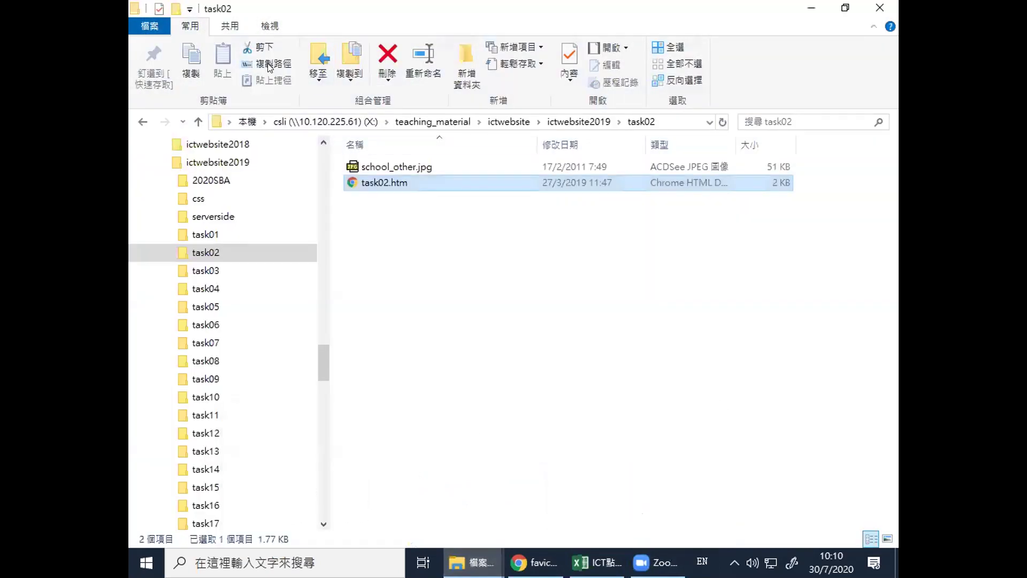
{"action": "left_click", "coordinate": [159, 161]}
{"action": "left_click", "coordinate": [198, 200]}
{"action": "left_click", "coordinate": [383, 198]}
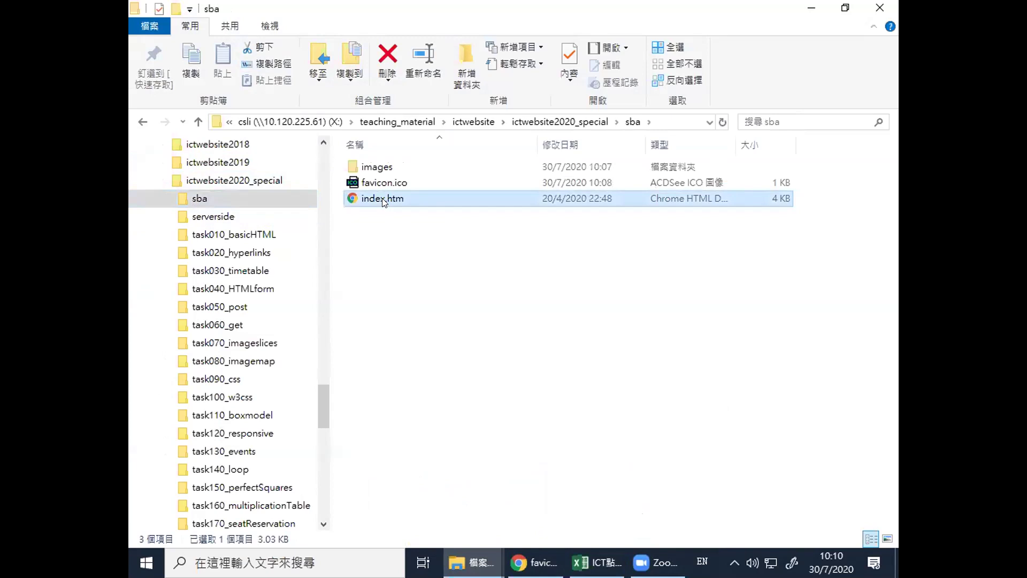
{"action": "right_click", "coordinate": [382, 198]}
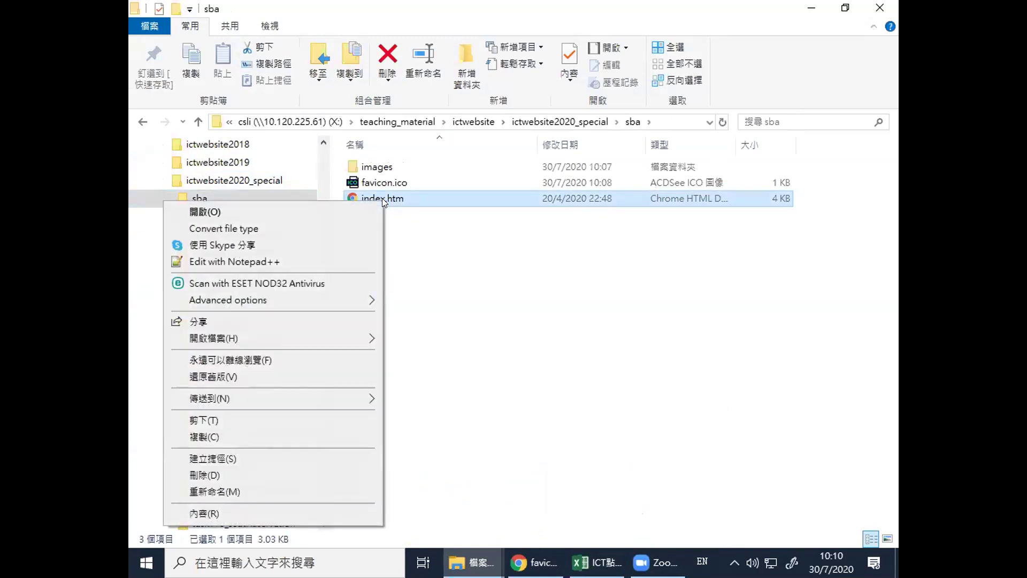
{"action": "left_click", "coordinate": [375, 262]}
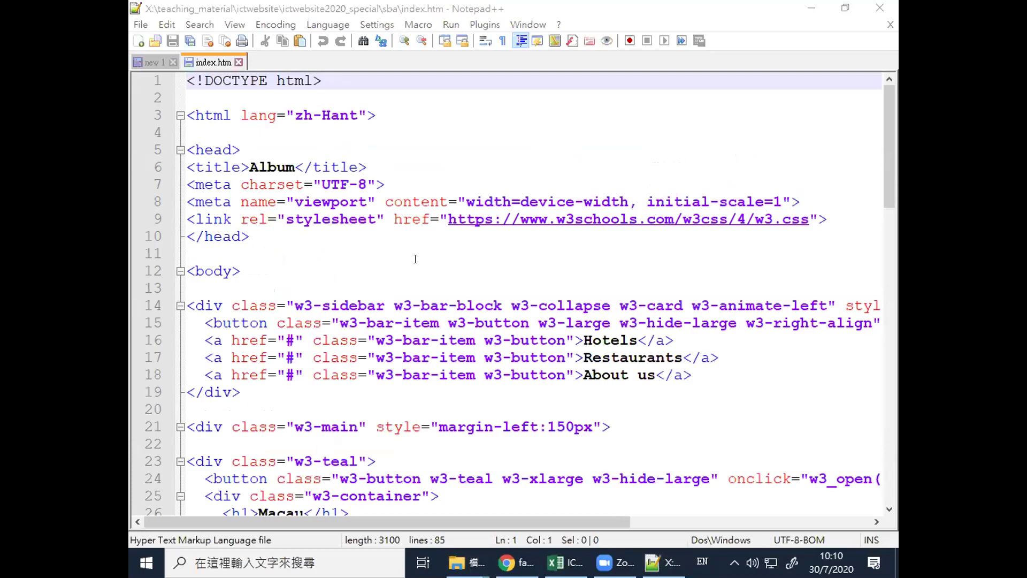
Insert the line <link rel="icon" href="favicon.ico"> between the viewport meta tag and the stylesheet link in index.htm
{"action": "left_click", "coordinate": [321, 218]}
{"action": "key", "text": "End"}
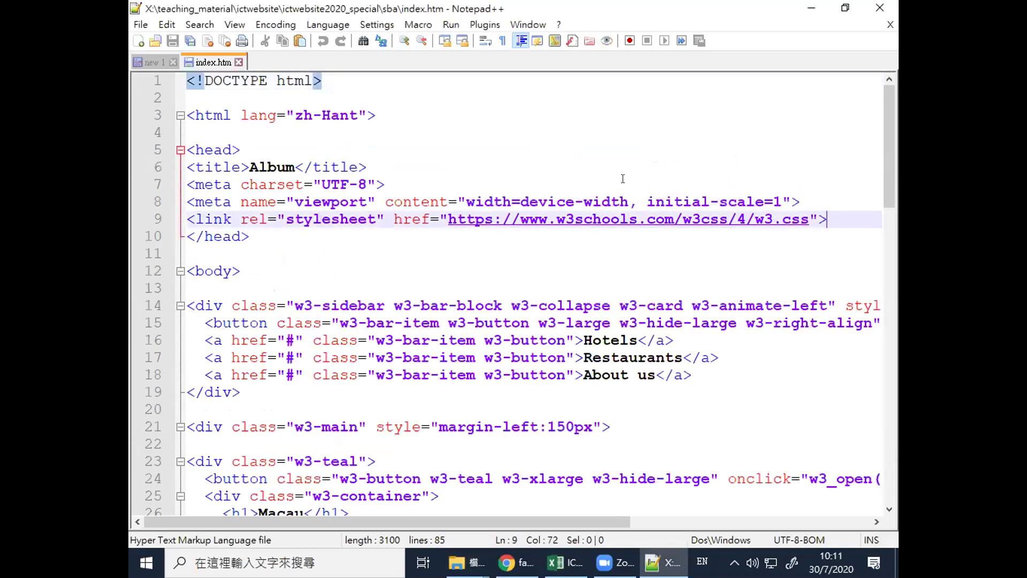
{"action": "key", "text": "Up"}
{"action": "key", "text": "Return"}
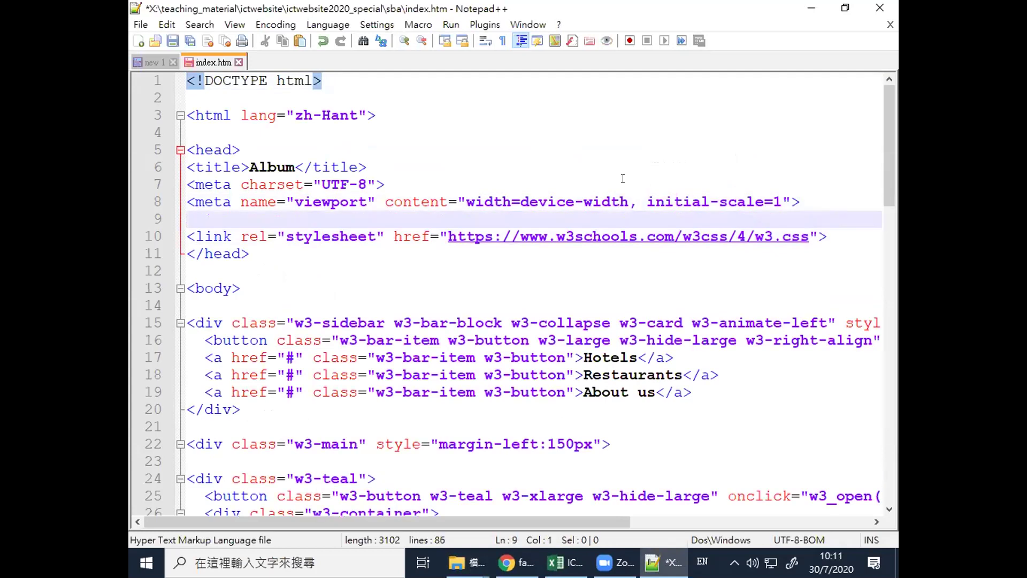
{"action": "type", "text": "<link rel=\"icon\" href=\"favicon.ico\">"}
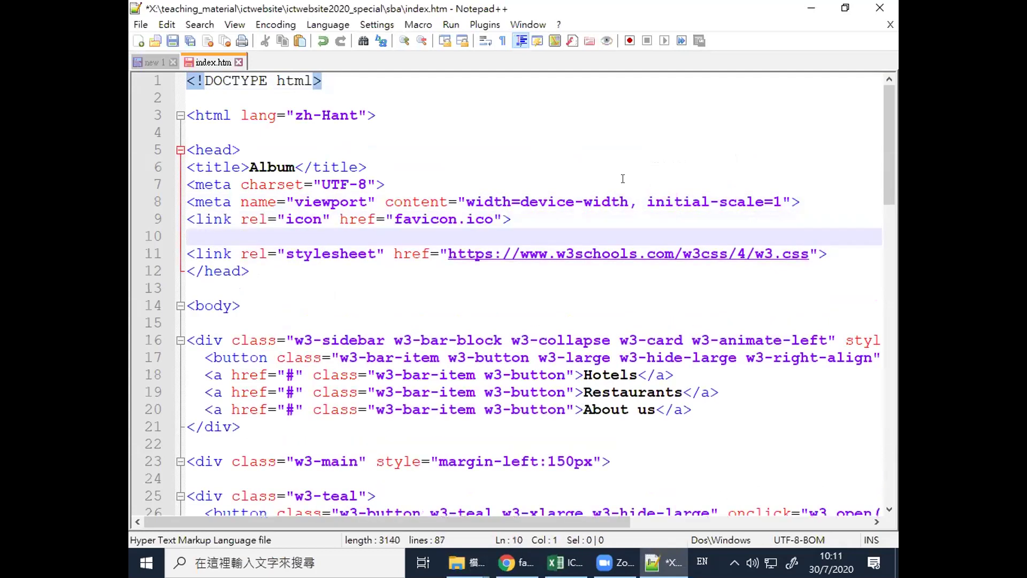
{"action": "key", "text": "Delete"}
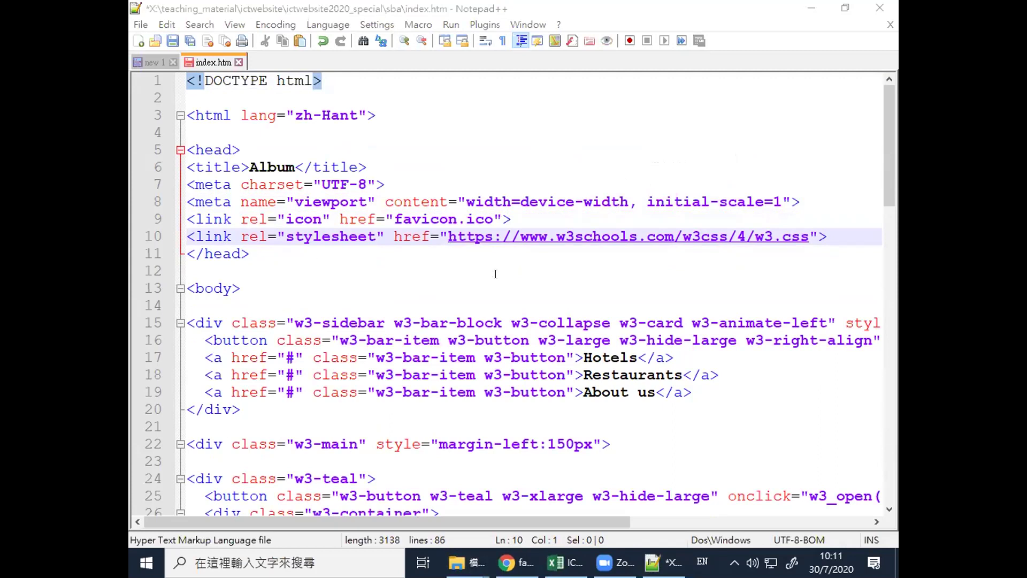
Save index.htm and close the new 1 document without saving it
{"action": "left_click", "coordinate": [493, 236]}
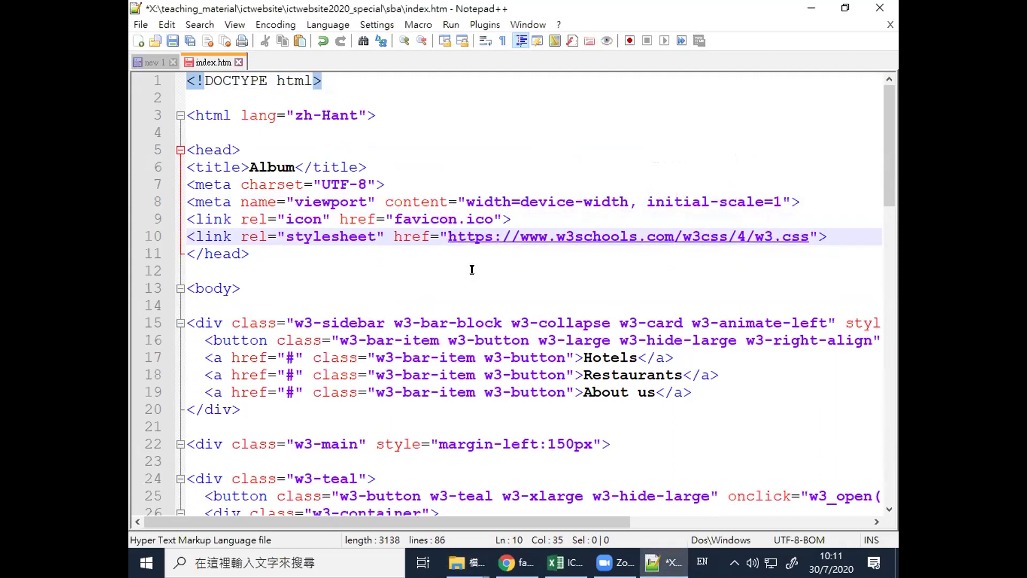
{"action": "left_click", "coordinate": [472, 270]}
{"action": "left_click", "coordinate": [143, 26]}
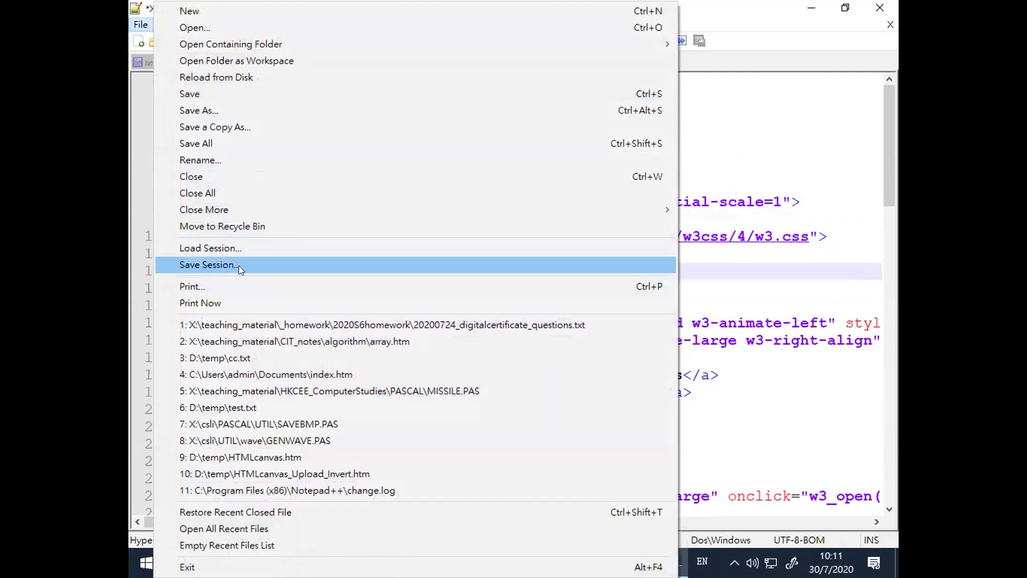
{"action": "left_click", "coordinate": [246, 92]}
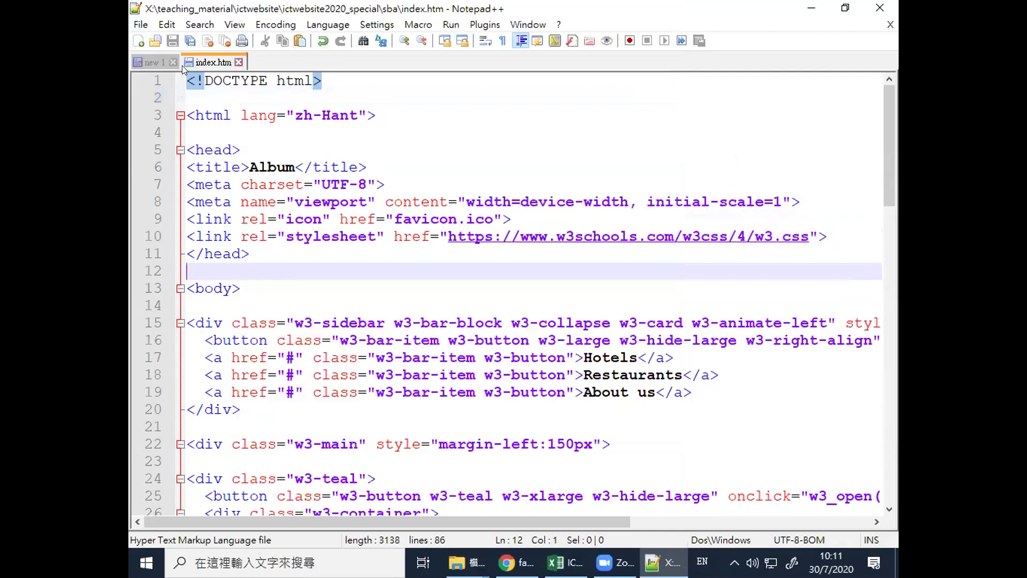
{"action": "left_click", "coordinate": [171, 62]}
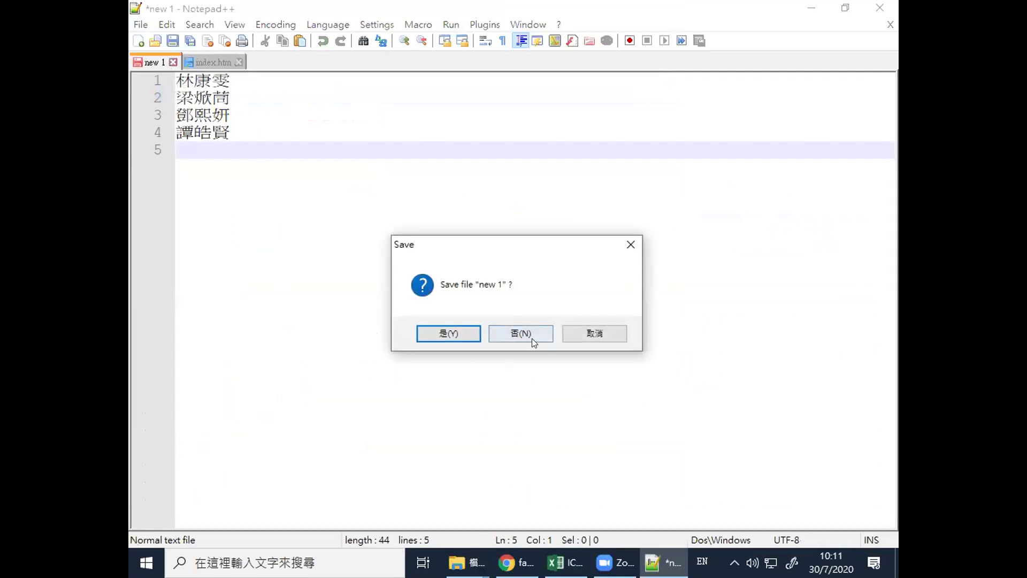
{"action": "left_click", "coordinate": [533, 343]}
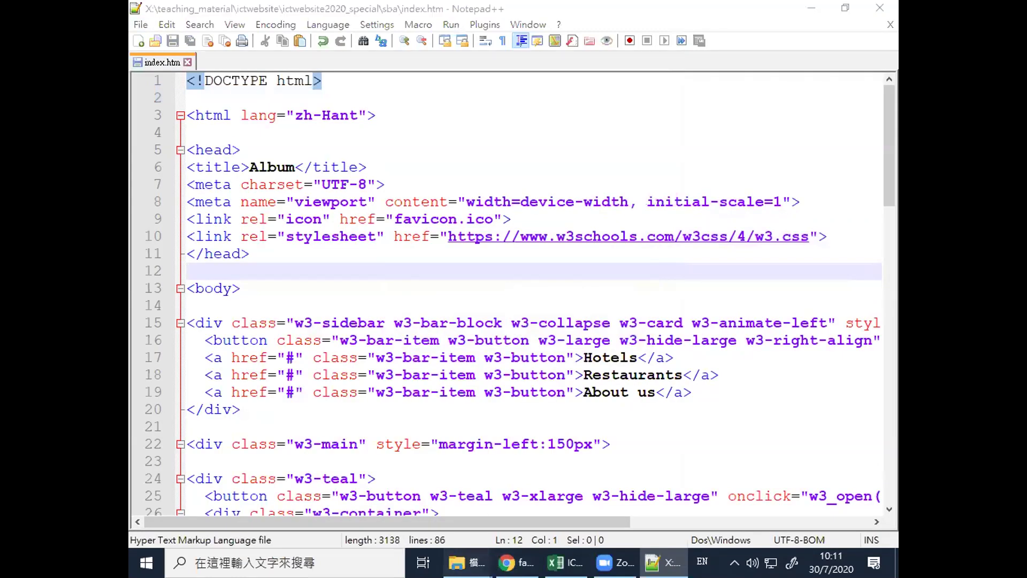
Switch to the sba folder in File Explorer and open index.htm in Chrome to check its favicon
{"action": "mouse_move", "coordinate": [463, 562]}
{"action": "left_click", "coordinate": [509, 428]}
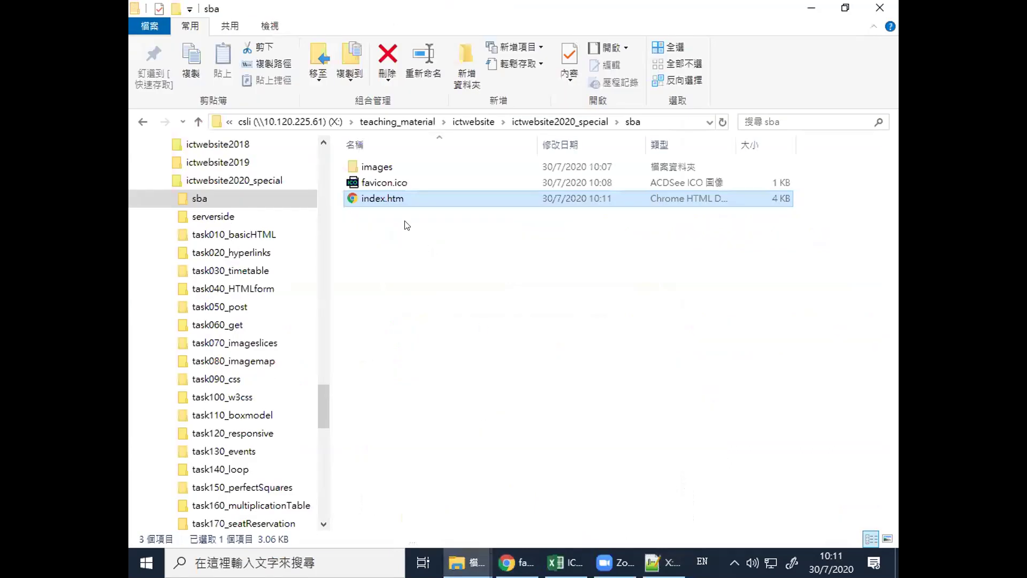
{"action": "double_click", "coordinate": [373, 200]}
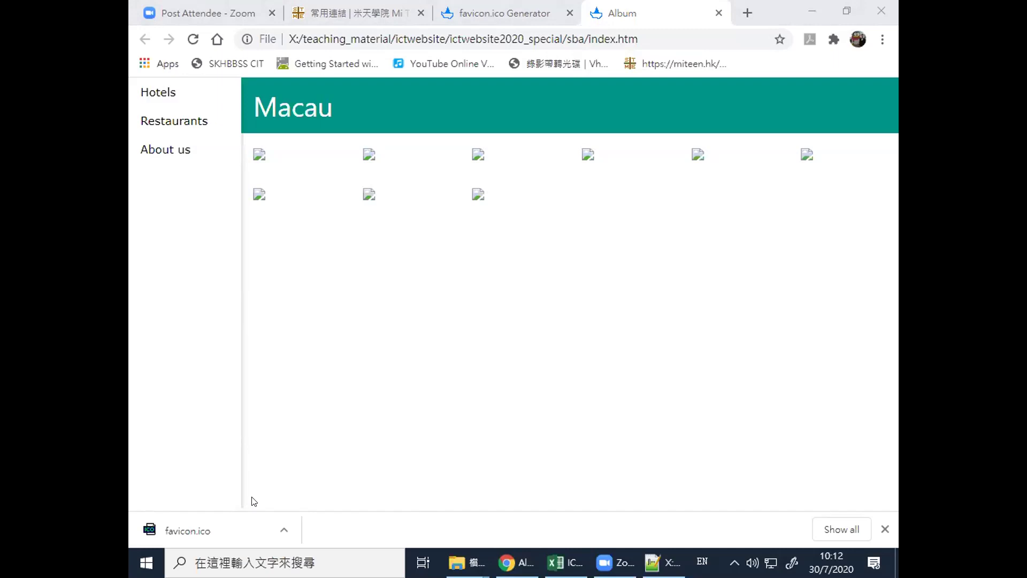
{"action": "left_click", "coordinate": [498, 20]}
{"action": "mouse_move", "coordinate": [467, 562]}
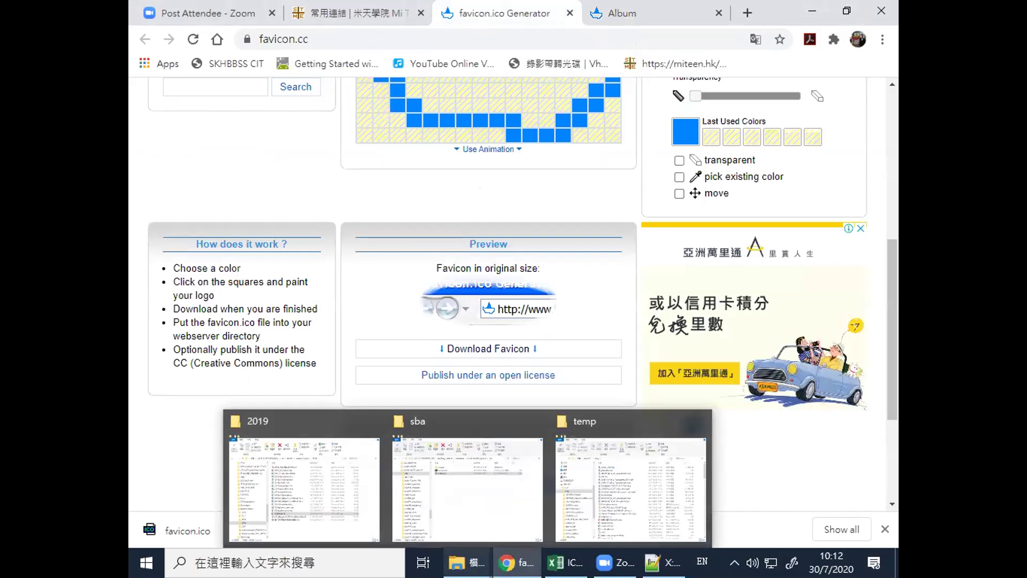
{"action": "left_click", "coordinate": [467, 417]}
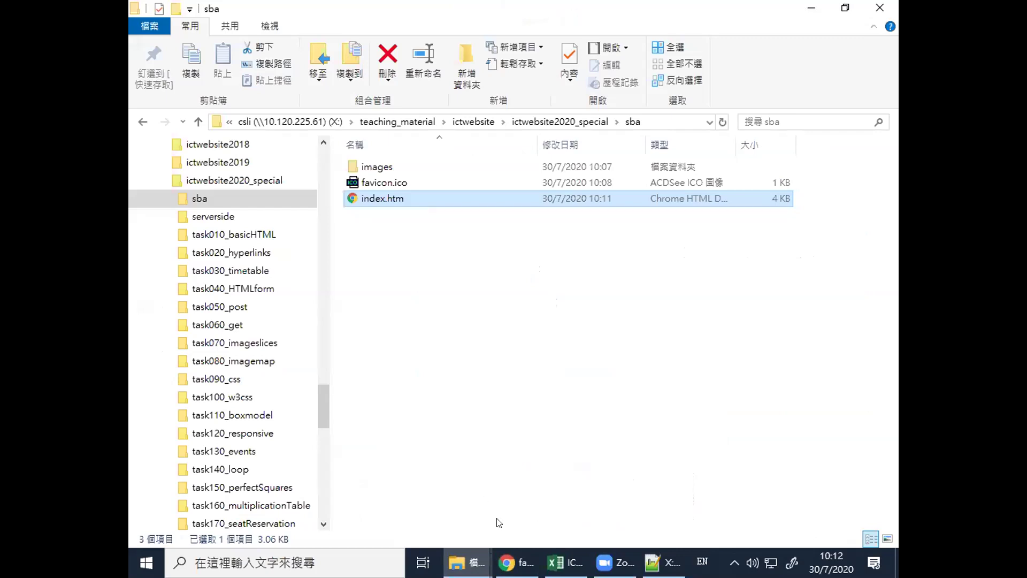
{"action": "left_click", "coordinate": [516, 563]}
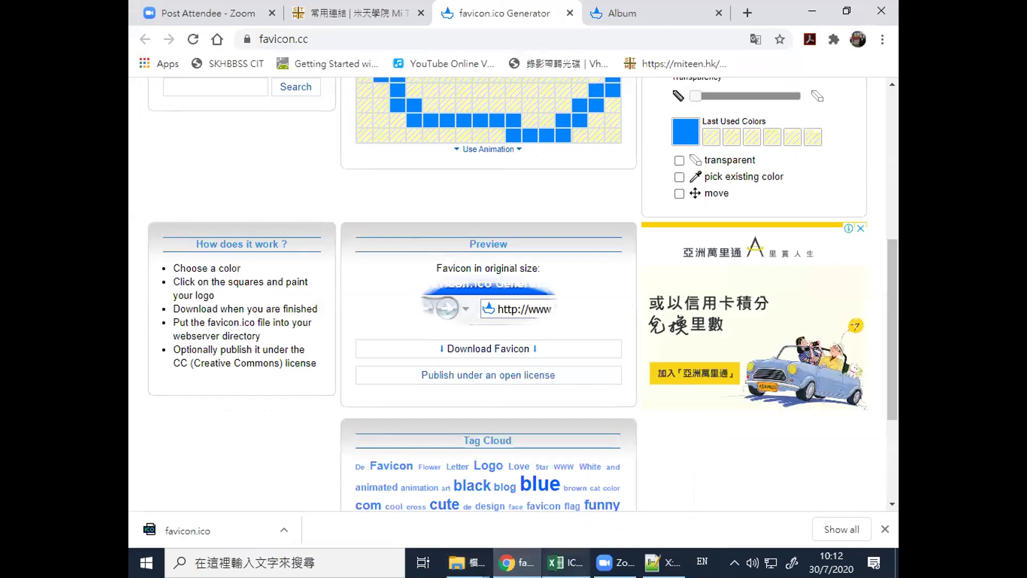
{"action": "left_click", "coordinate": [565, 562]}
{"action": "left_click", "coordinate": [615, 562]}
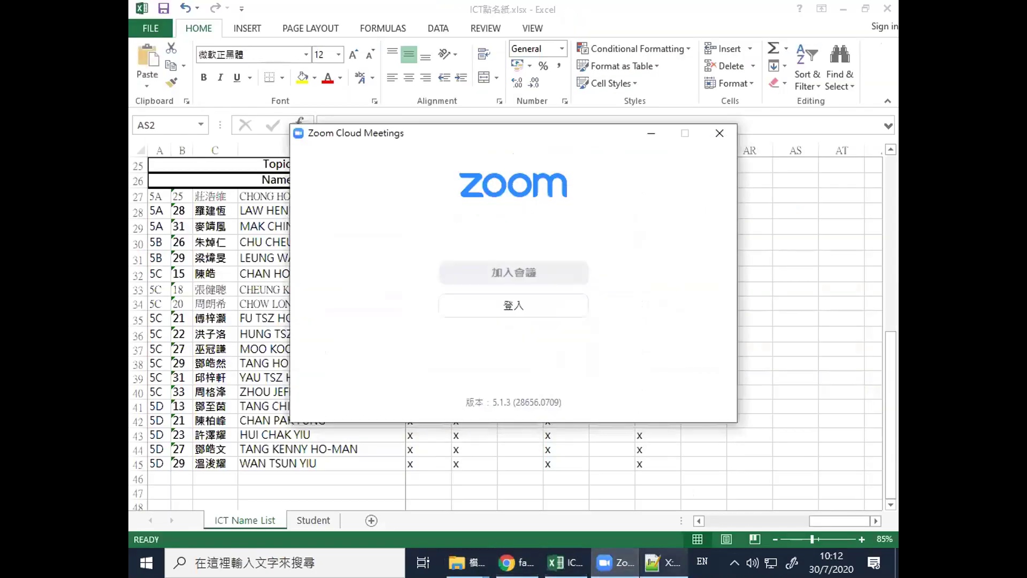
{"action": "left_click", "coordinate": [664, 563]}
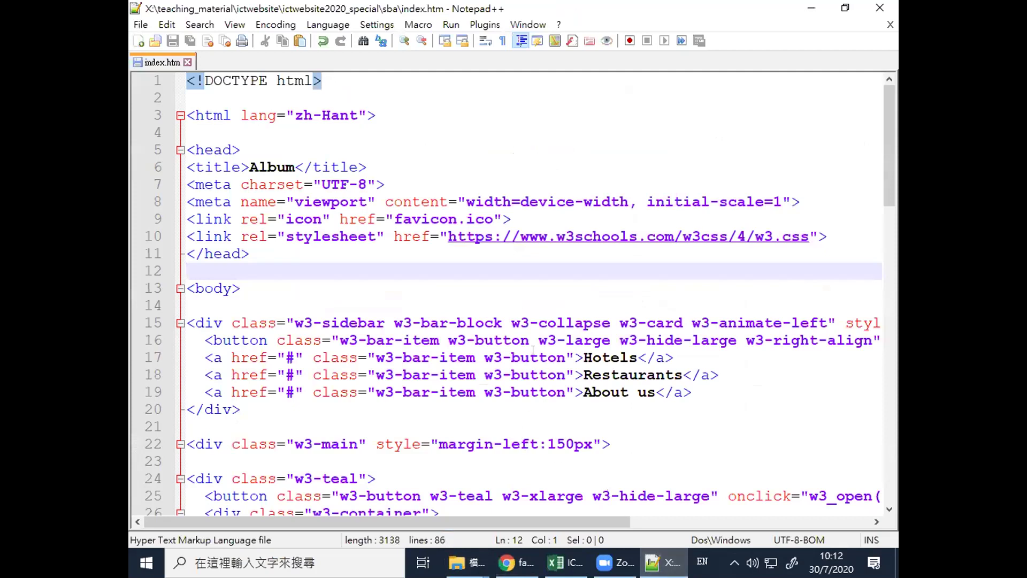
Return to the sba folder in File Explorer and create a new folder named css in it
{"action": "left_click", "coordinate": [457, 563]}
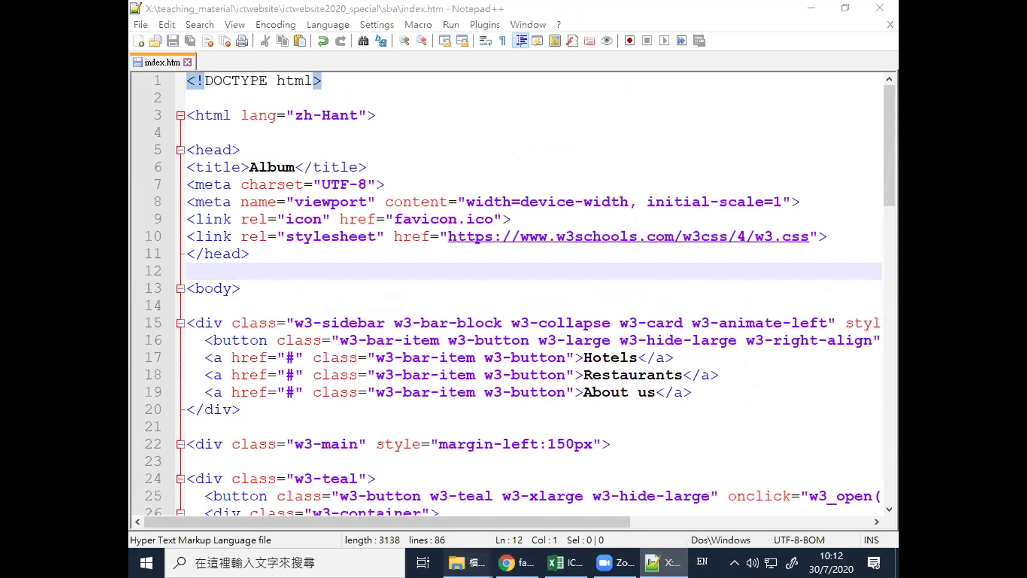
{"action": "left_click", "coordinate": [467, 423]}
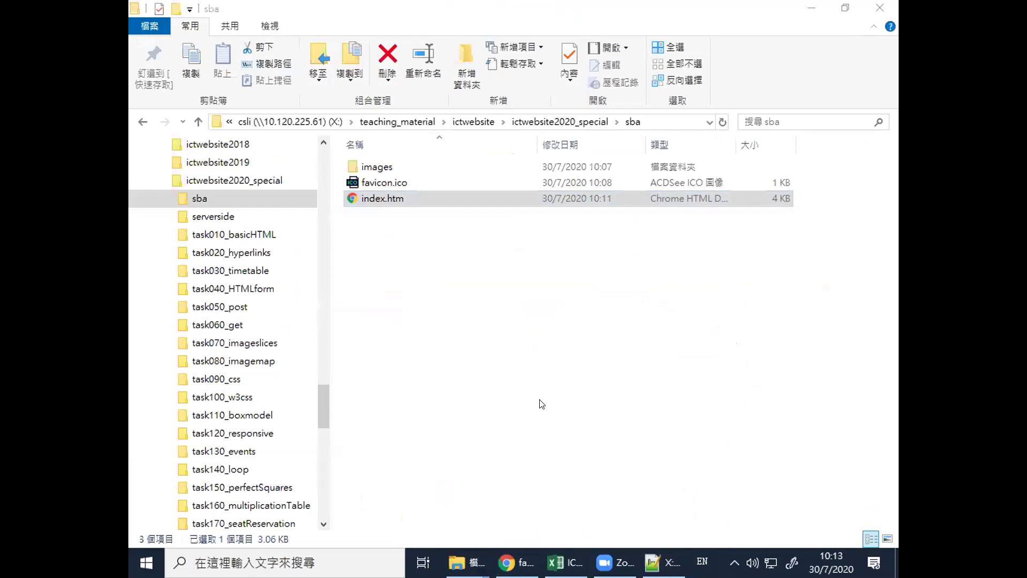
{"action": "right_click", "coordinate": [399, 278]}
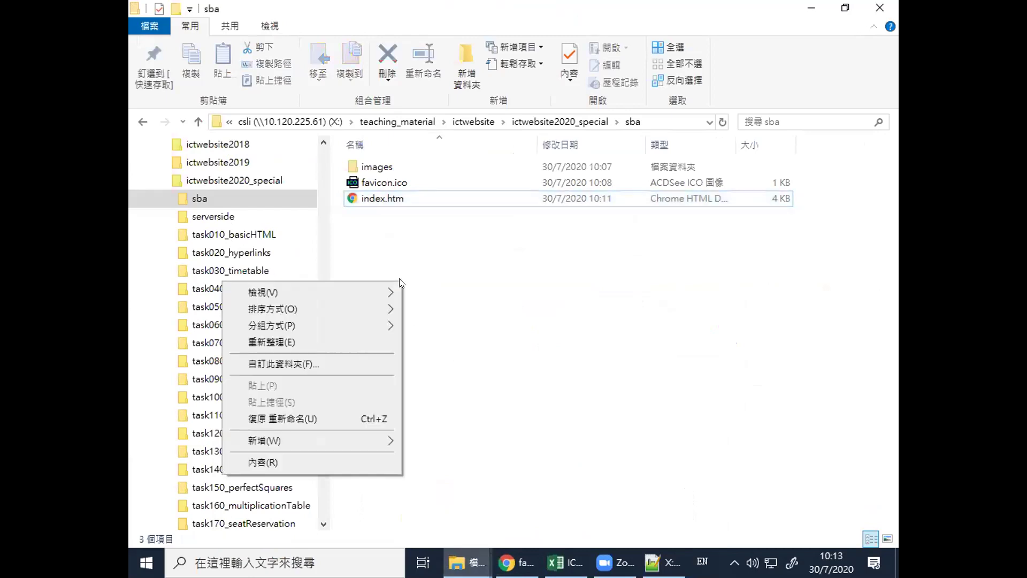
{"action": "mouse_move", "coordinate": [383, 440]}
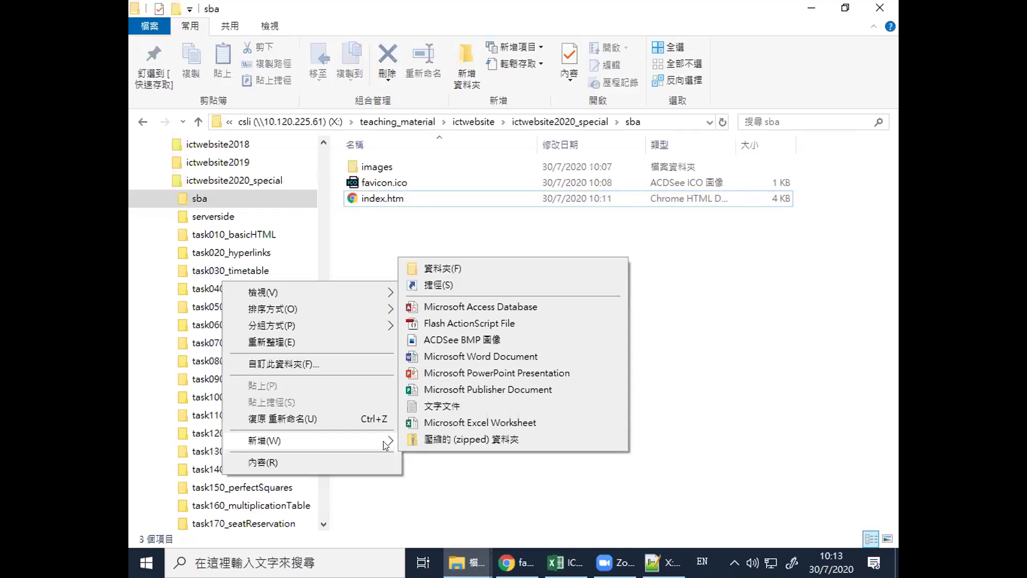
{"action": "left_click", "coordinate": [481, 268]}
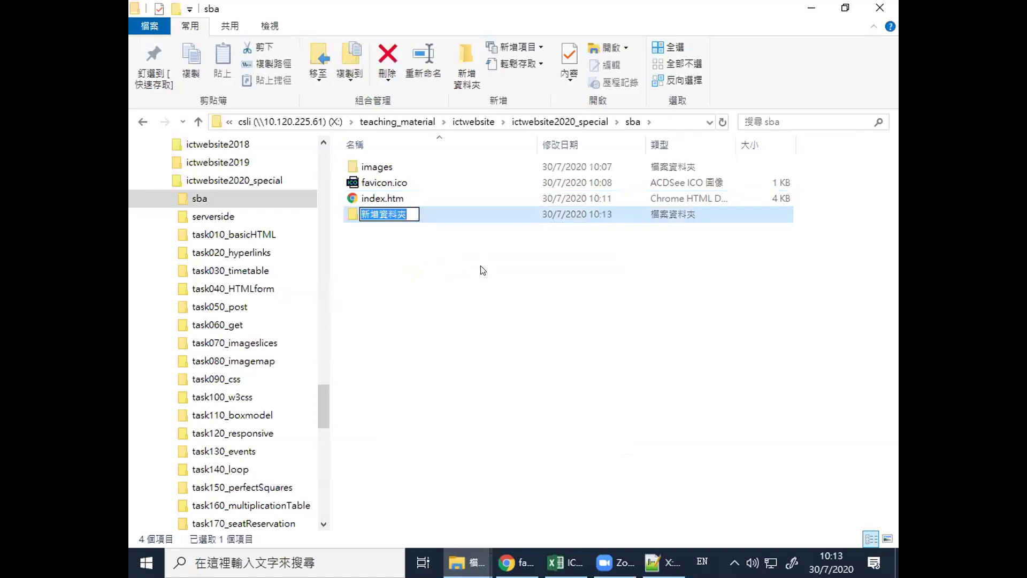
{"action": "type", "text": "css"}
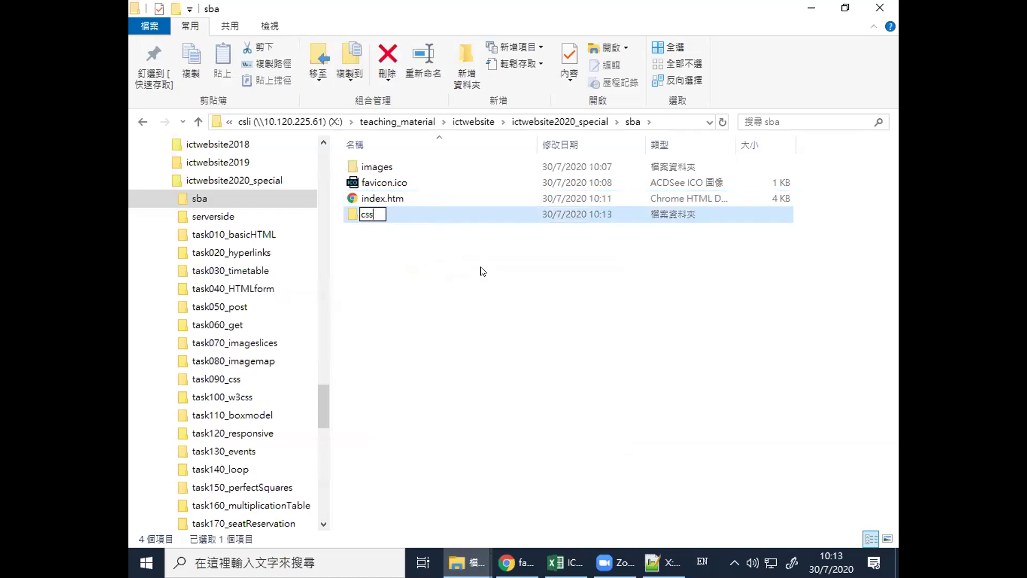
{"action": "left_click", "coordinate": [482, 274]}
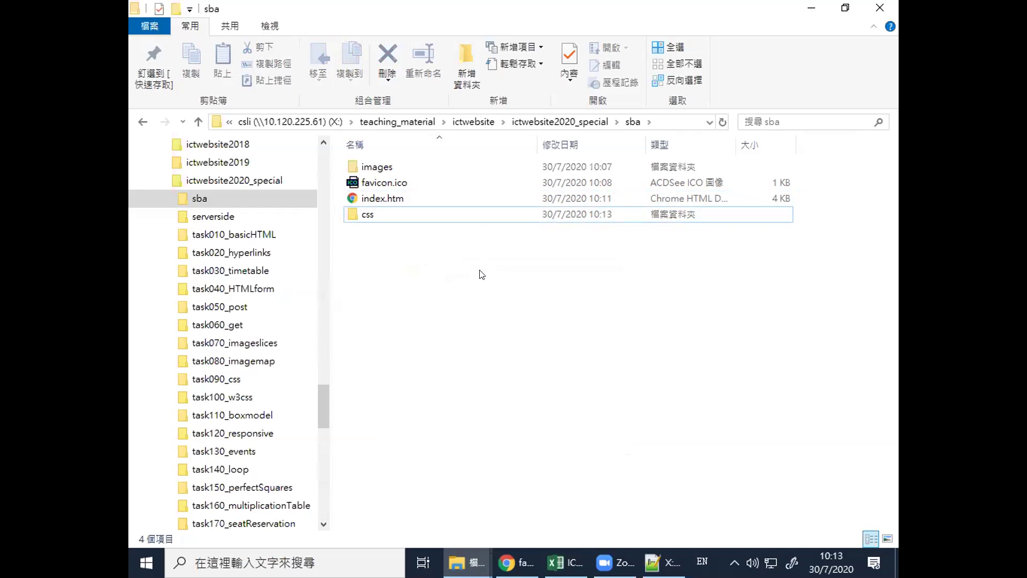
Look at the files in the task090_css folder and return to the sba folder
{"action": "left_click", "coordinate": [236, 381]}
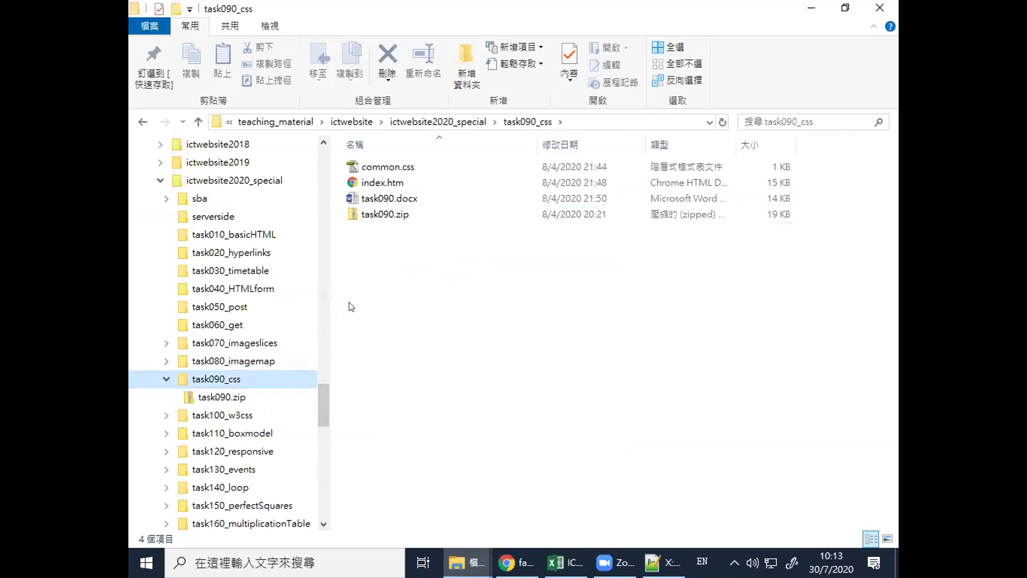
{"action": "left_click", "coordinate": [214, 198]}
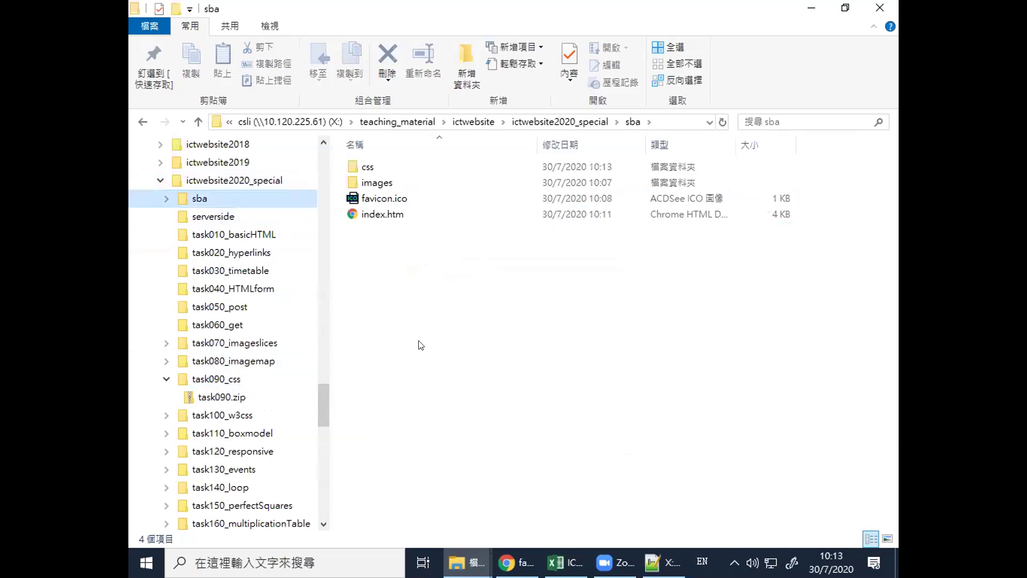
Switch to Chrome, load w3schools.com in the bookmarks page's tab and open the Learn W3.CSS tutorial
{"action": "left_click", "coordinate": [514, 562]}
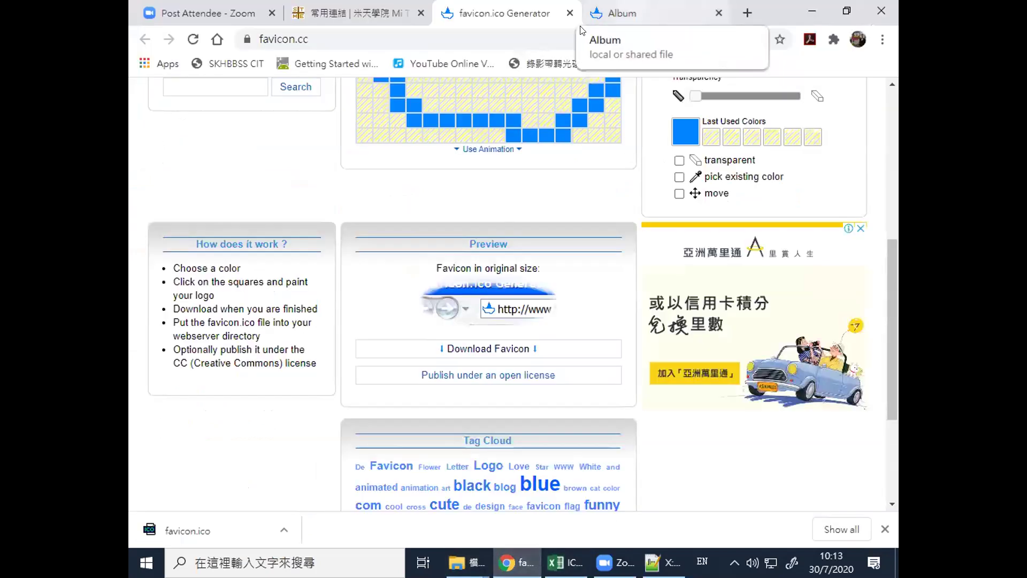
{"action": "left_click", "coordinate": [373, 11]}
{"action": "left_click", "coordinate": [453, 36]}
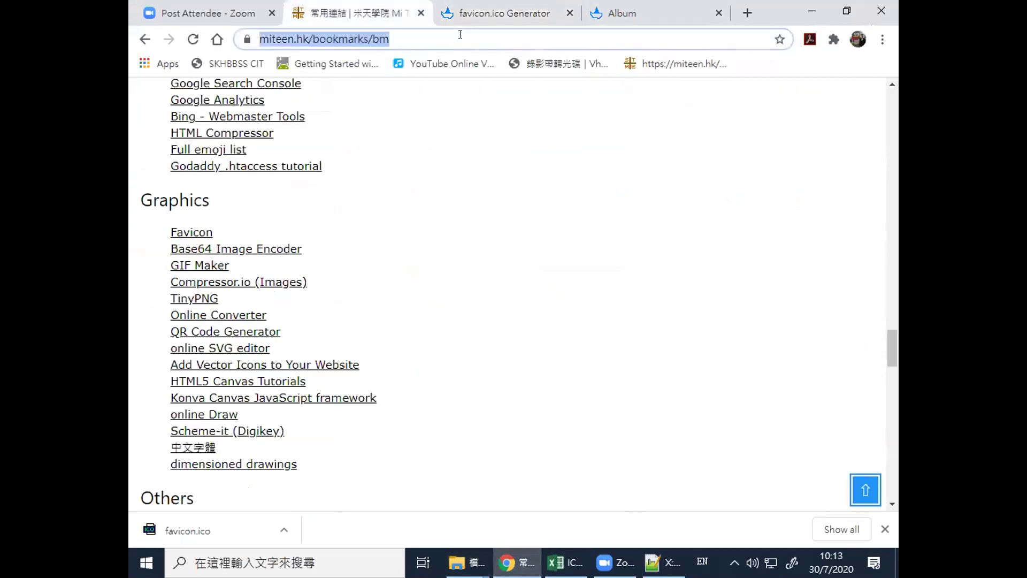
{"action": "type", "text": "w3schools.com"}
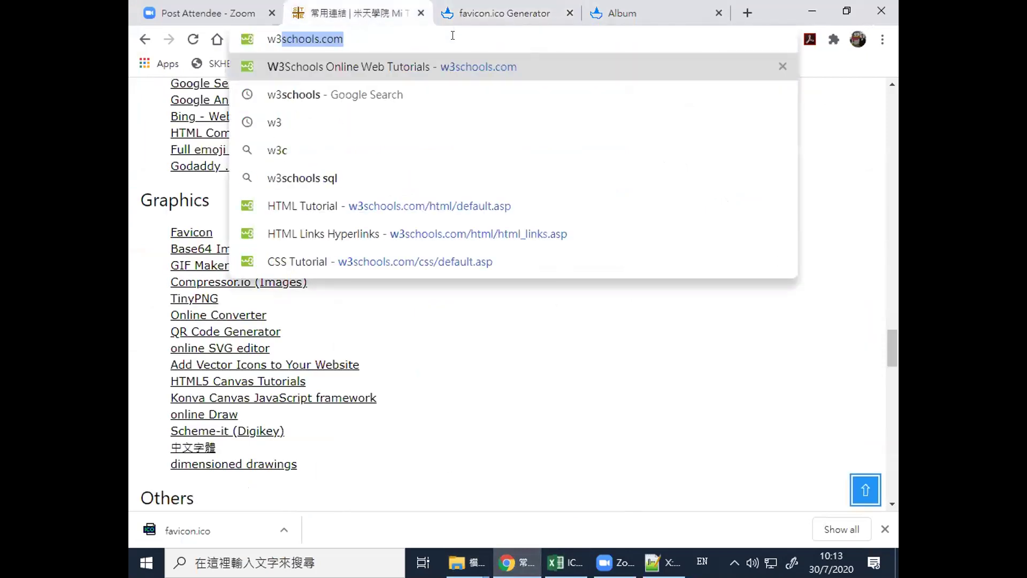
{"action": "key", "text": "Return"}
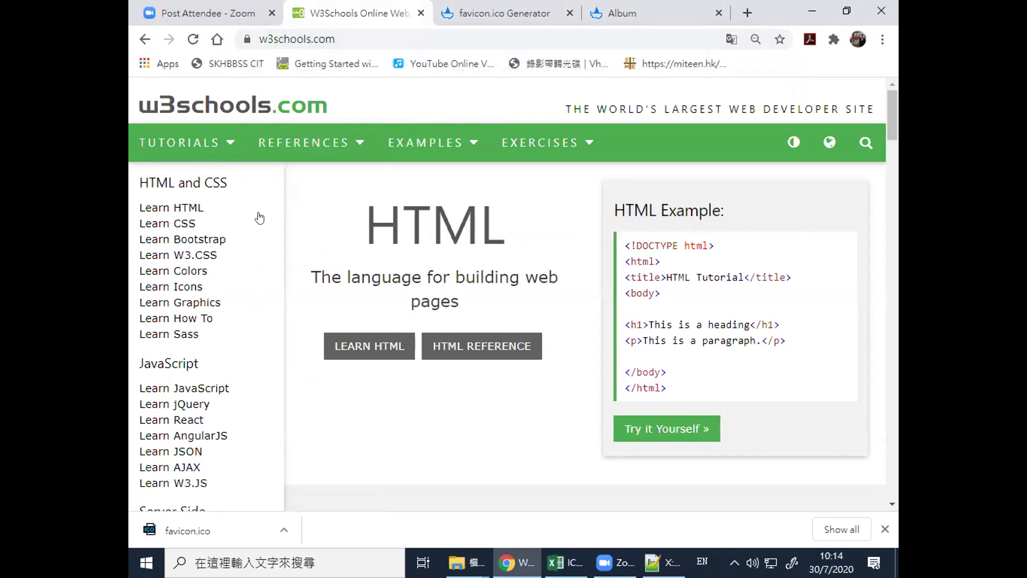
{"action": "left_click", "coordinate": [200, 260]}
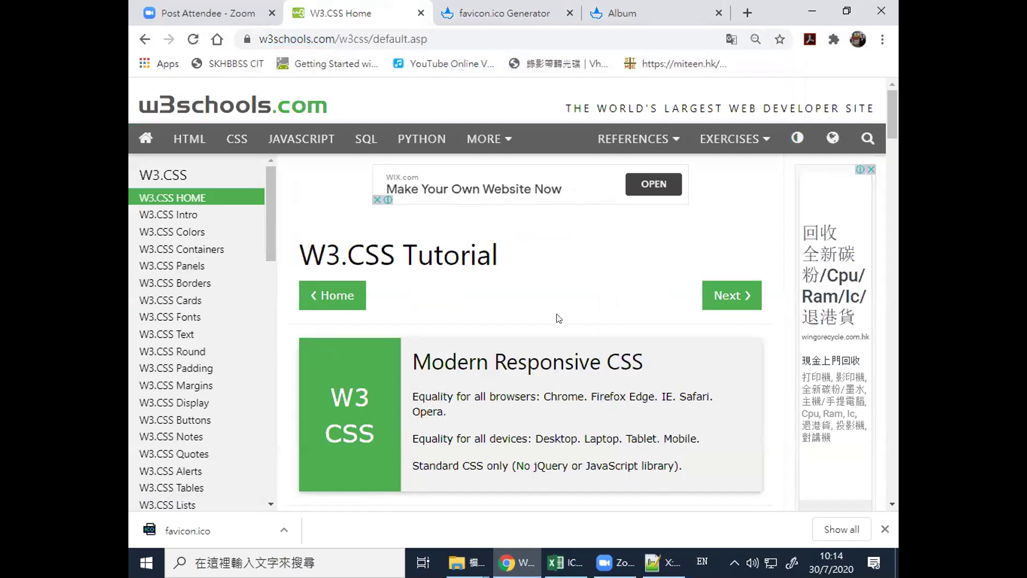
Find the How To section of the W3.CSS tutorial and open its w3css_downloads link in a new tab, bringing that tab forward
{"action": "scroll", "coordinate": [545, 291], "scroll_direction": "down", "scroll_amount": 5}
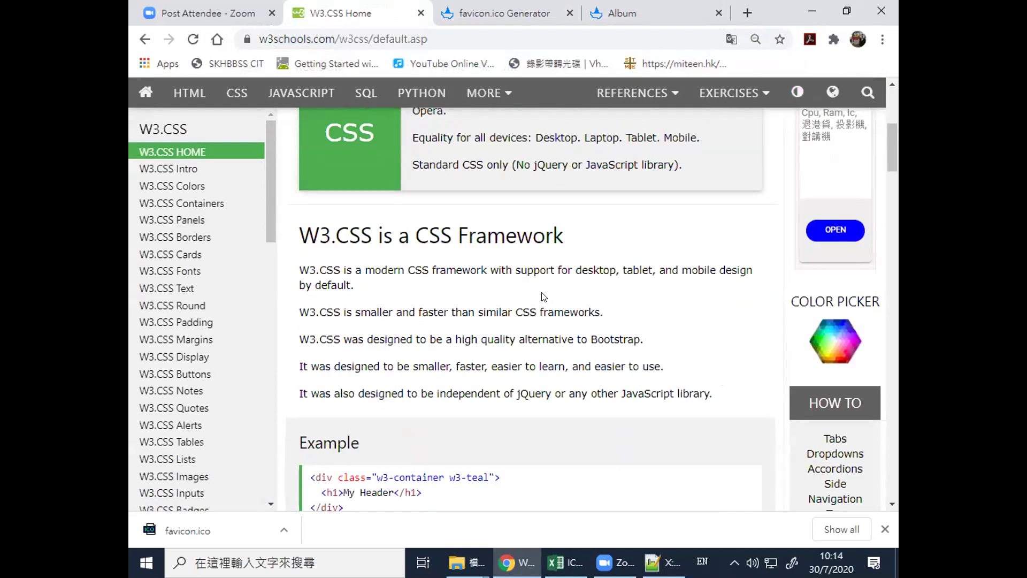
{"action": "scroll", "coordinate": [542, 299], "scroll_direction": "down", "scroll_amount": 1}
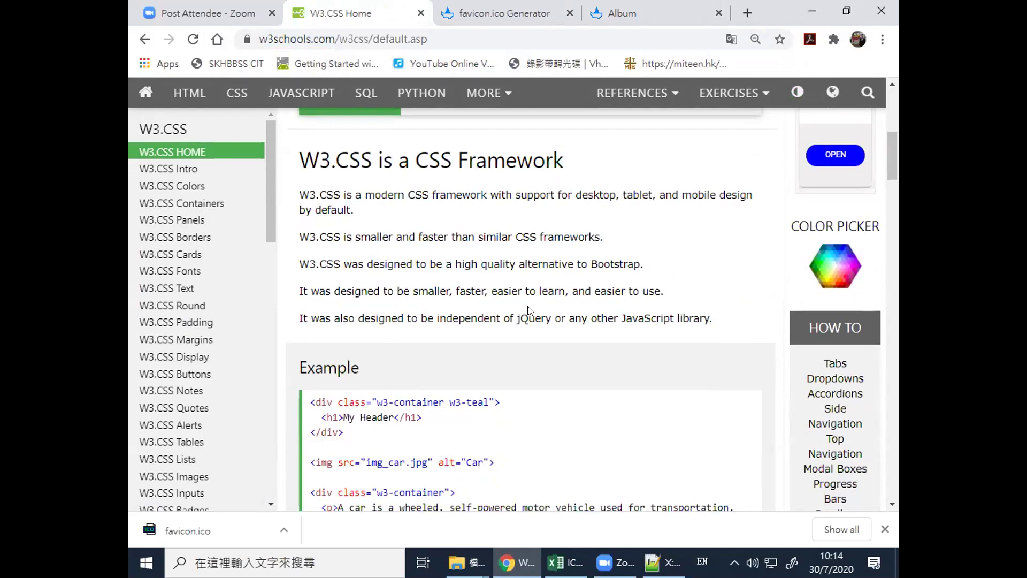
{"action": "scroll", "coordinate": [527, 310], "scroll_direction": "down", "scroll_amount": 3}
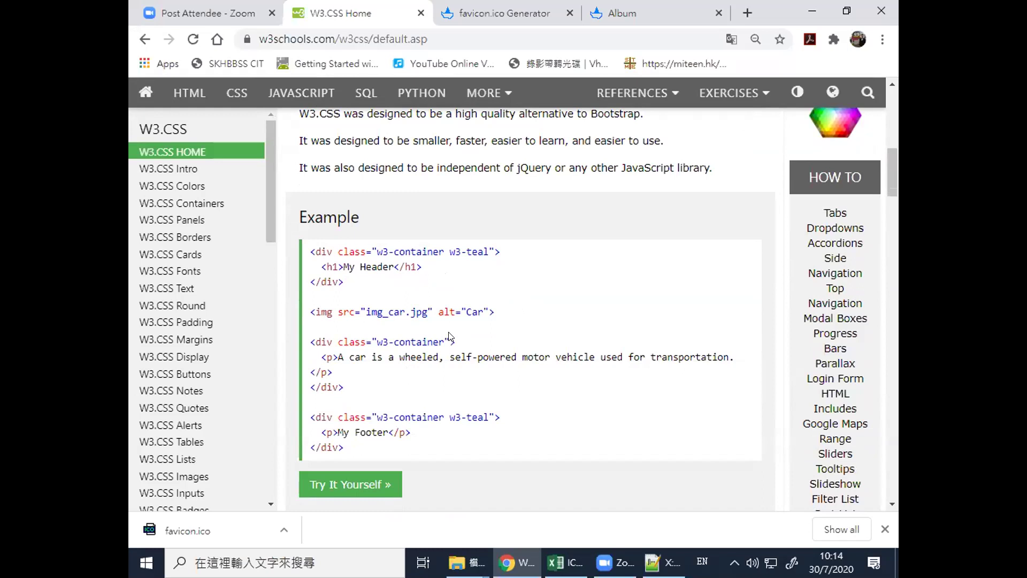
{"action": "scroll", "coordinate": [457, 333], "scroll_direction": "down", "scroll_amount": 3}
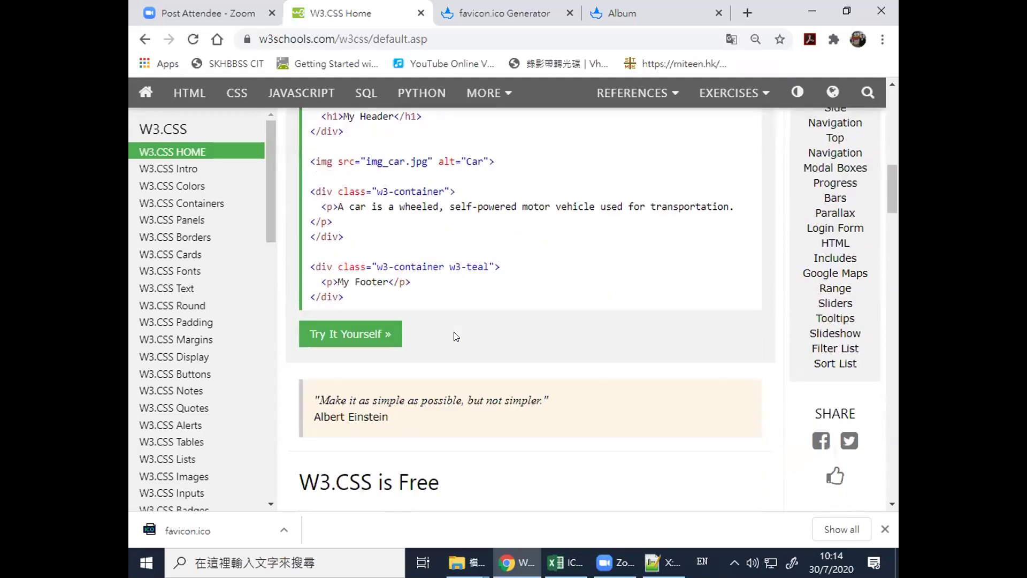
{"action": "scroll", "coordinate": [446, 313], "scroll_direction": "down", "scroll_amount": 4}
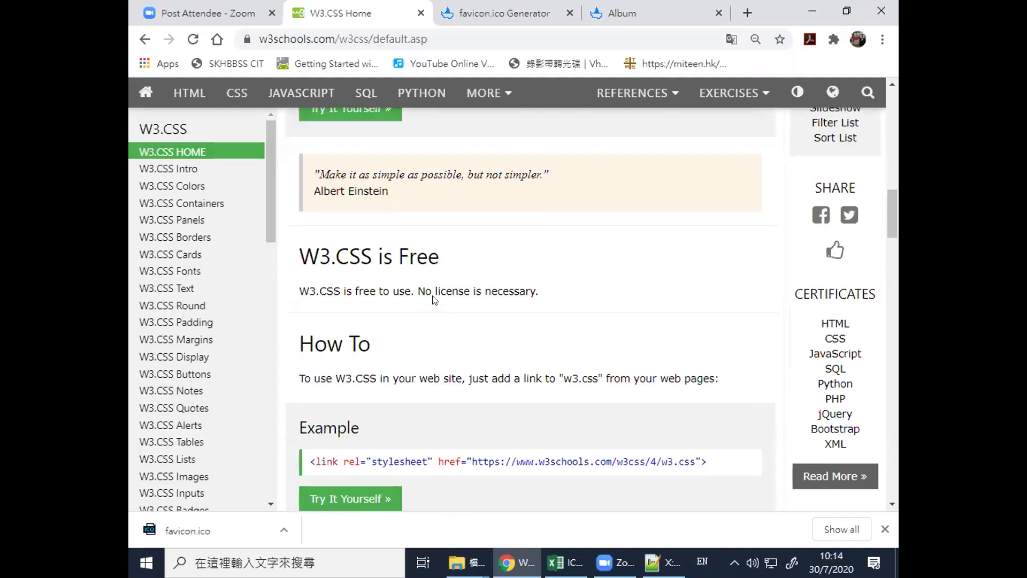
{"action": "scroll", "coordinate": [430, 286], "scroll_direction": "down", "scroll_amount": 3}
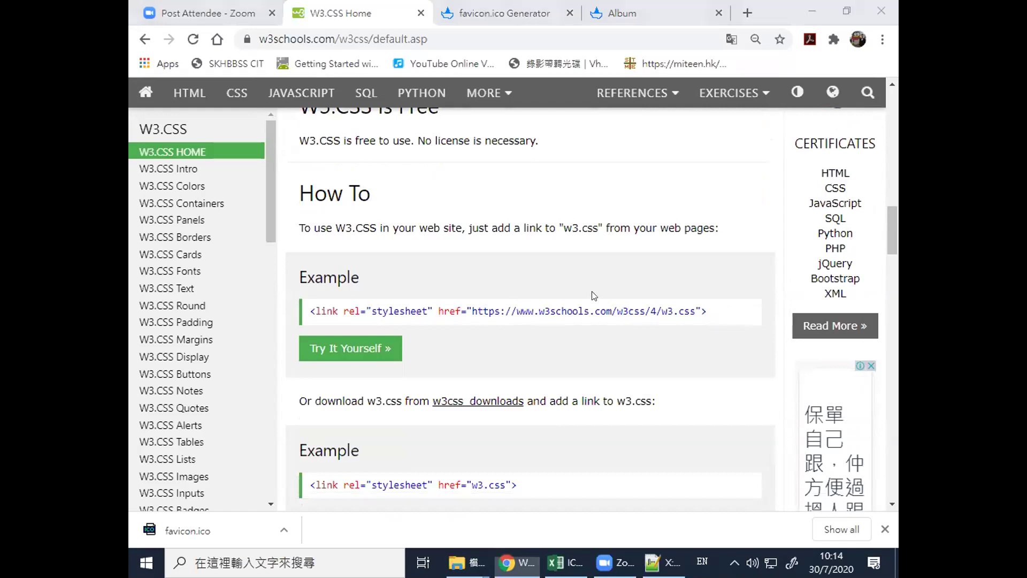
{"action": "scroll", "coordinate": [592, 296], "scroll_direction": "down", "scroll_amount": 3}
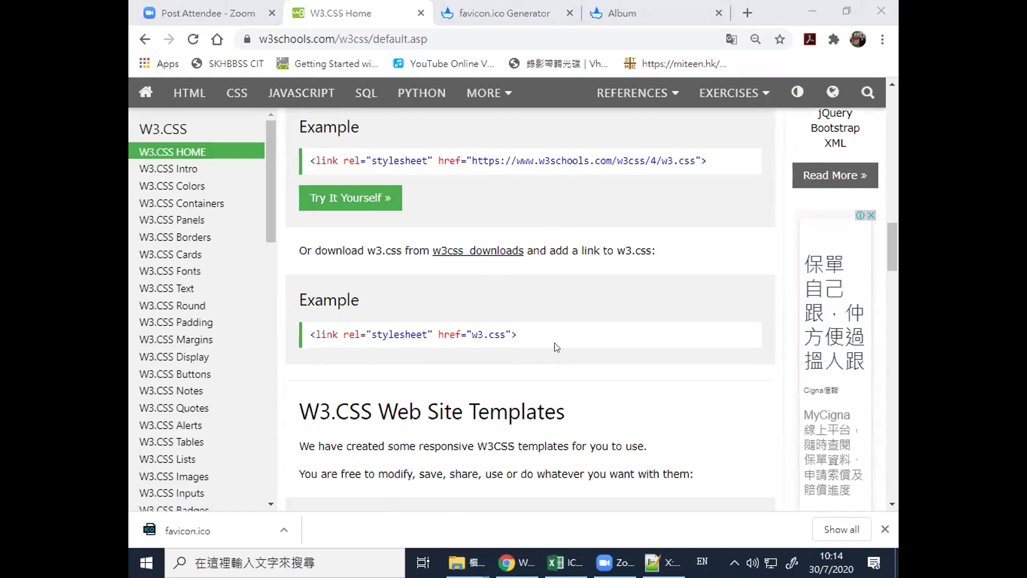
{"action": "right_click", "coordinate": [493, 252]}
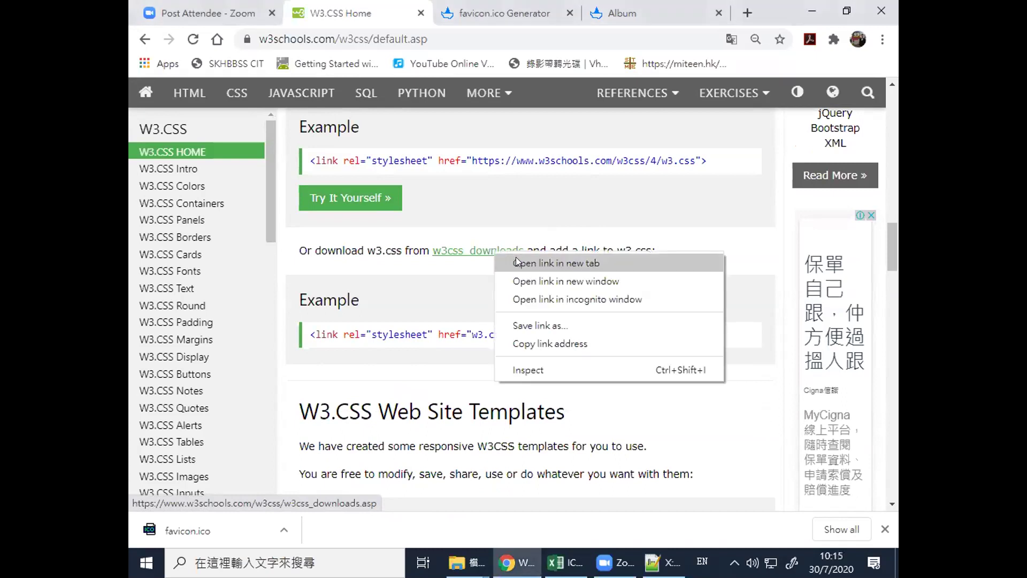
{"action": "left_click", "coordinate": [515, 257]}
{"action": "left_click", "coordinate": [423, 6]}
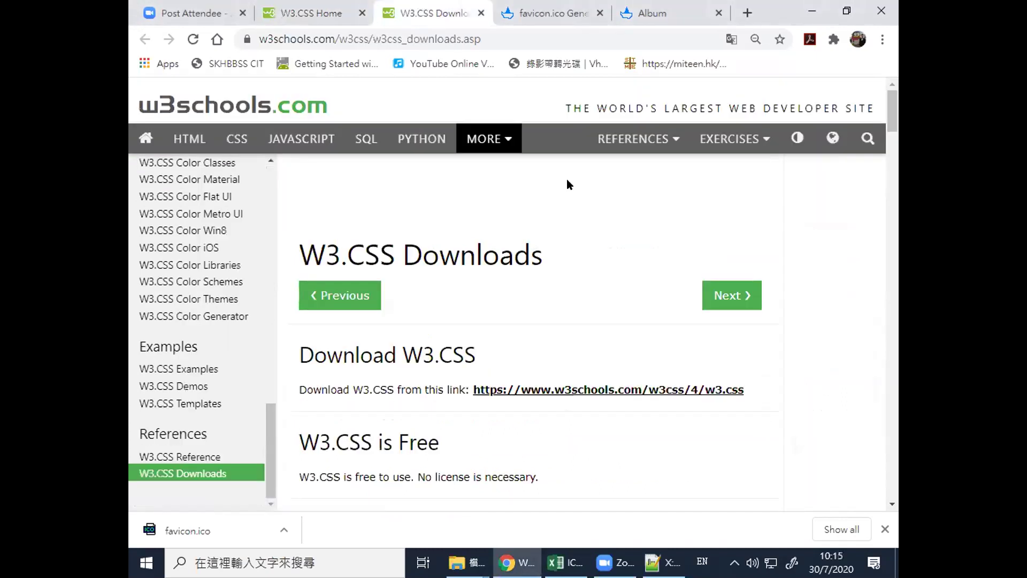
View the w3.css stylesheet from the Download W3.CSS link in its own tab and close that tab
{"action": "scroll", "coordinate": [599, 281], "scroll_direction": "down", "scroll_amount": 4}
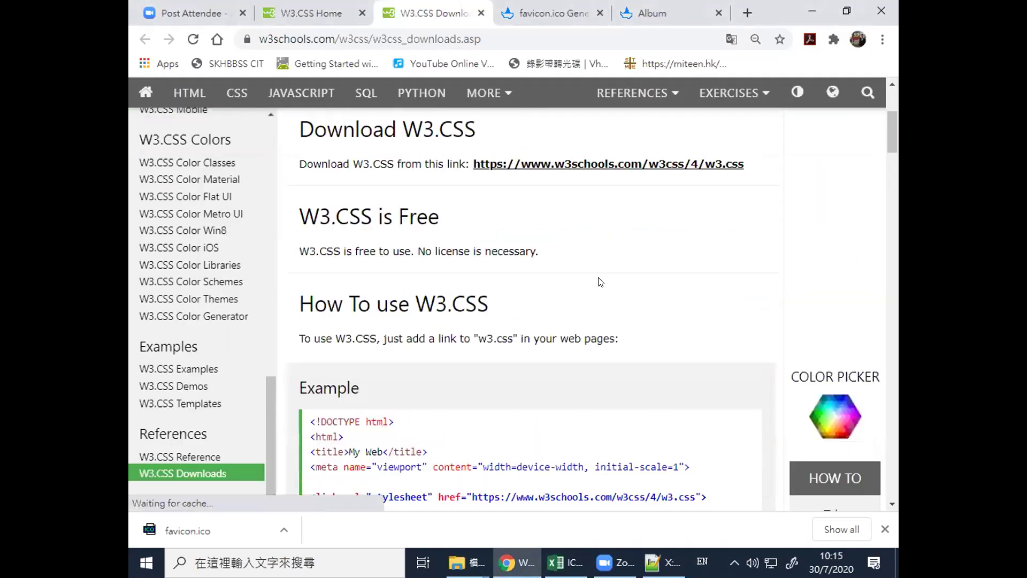
{"action": "left_click", "coordinate": [635, 164]}
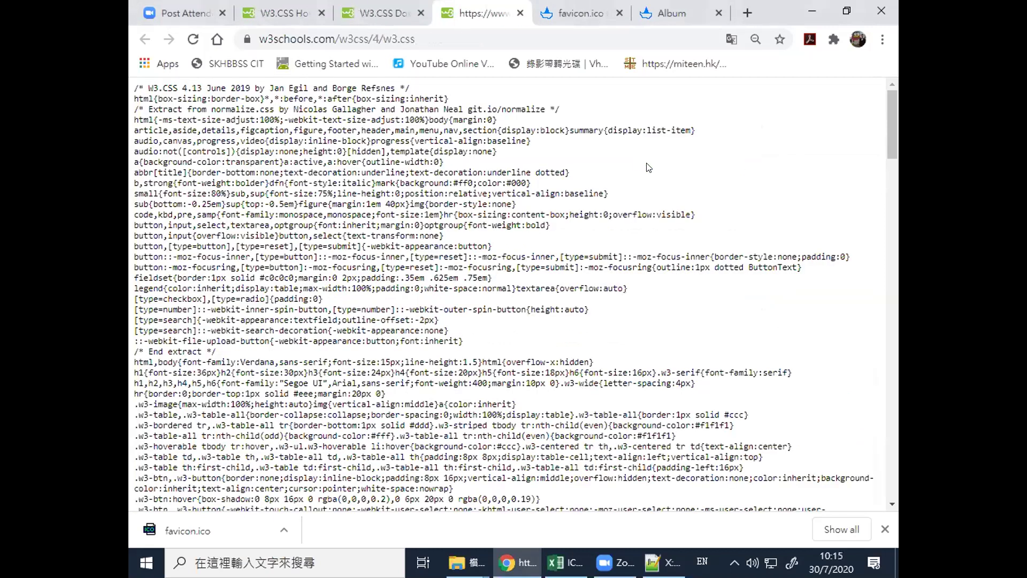
{"action": "left_click", "coordinate": [520, 13]}
{"action": "right_click", "coordinate": [557, 164]}
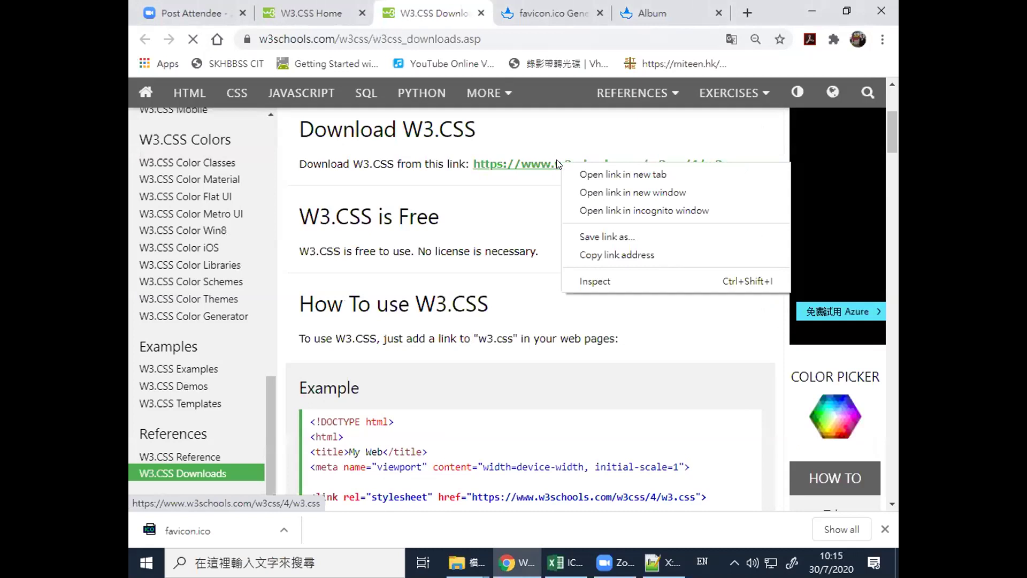
{"action": "left_click", "coordinate": [588, 236]}
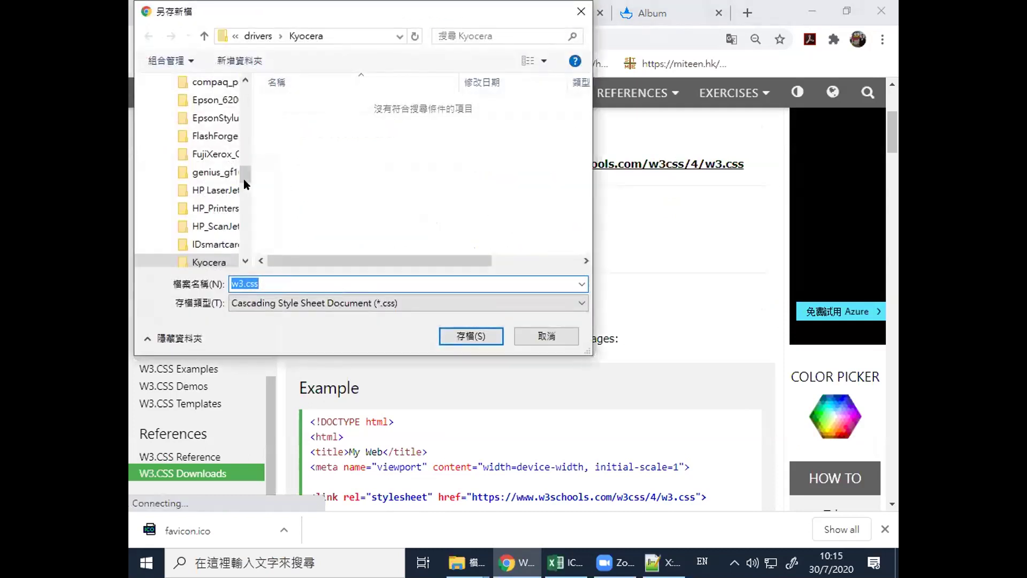
{"action": "left_click_drag", "start_coordinate": [246, 175], "coordinate": [250, 125]}
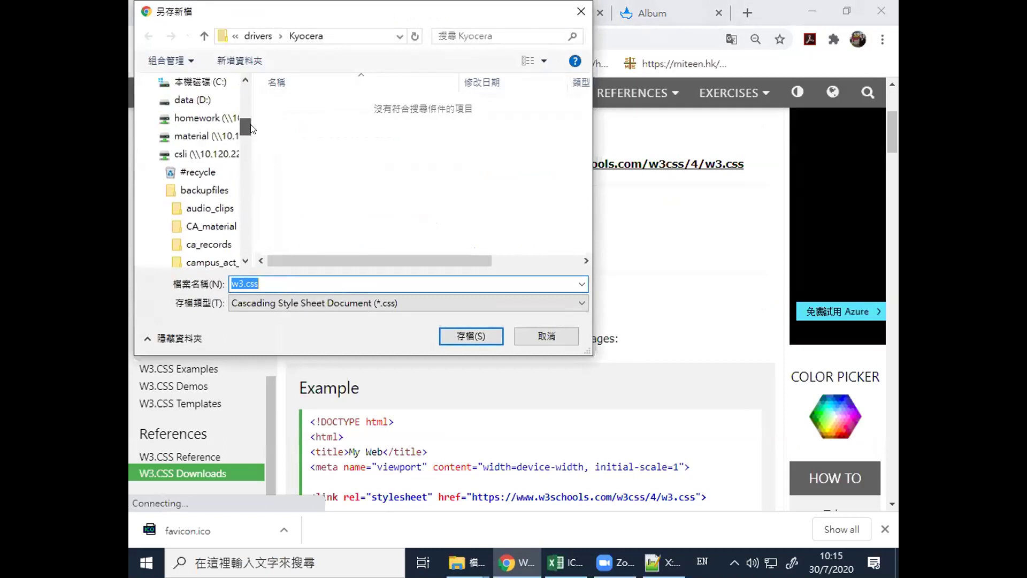
{"action": "left_click", "coordinate": [213, 154]}
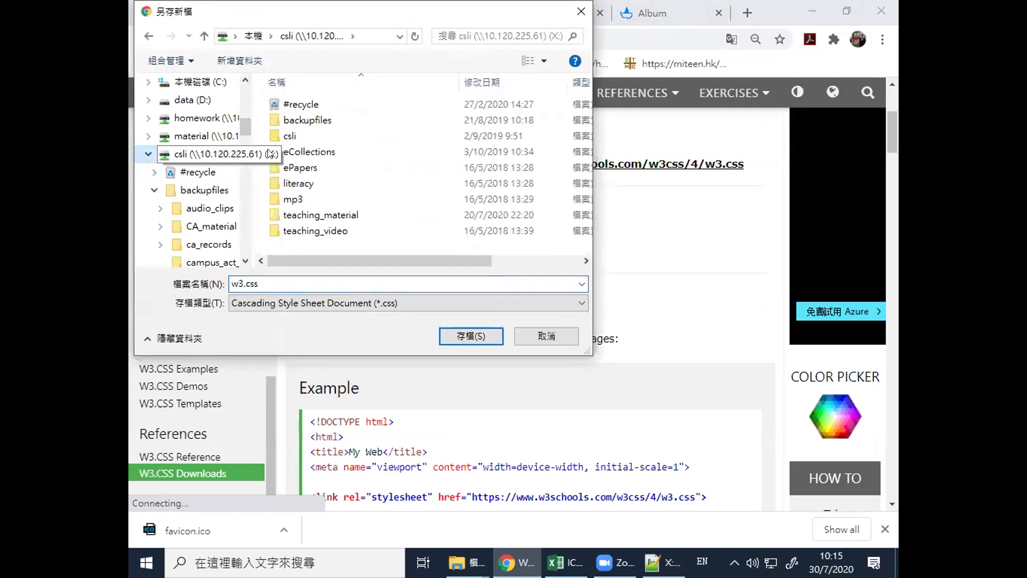
{"action": "double_click", "coordinate": [326, 215]}
{"action": "scroll", "coordinate": [338, 178], "scroll_direction": "down", "scroll_amount": 5}
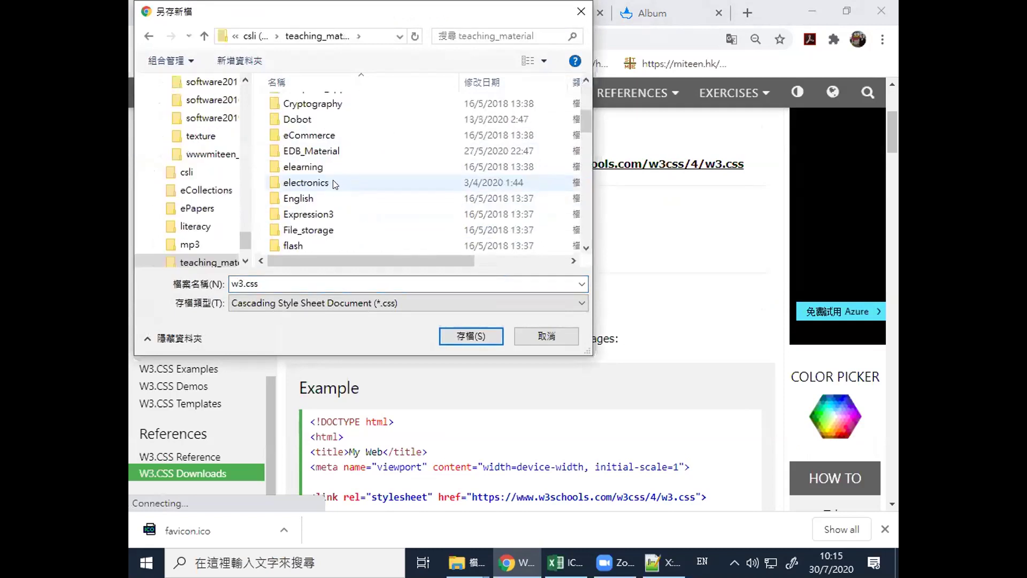
{"action": "scroll", "coordinate": [333, 182], "scroll_direction": "down", "scroll_amount": 3}
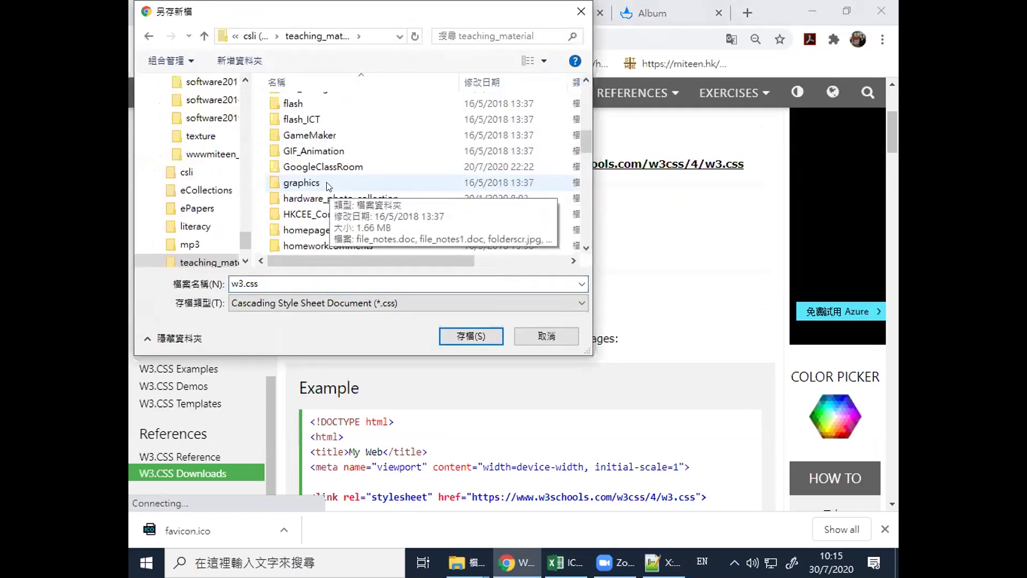
{"action": "left_click", "coordinate": [533, 337]}
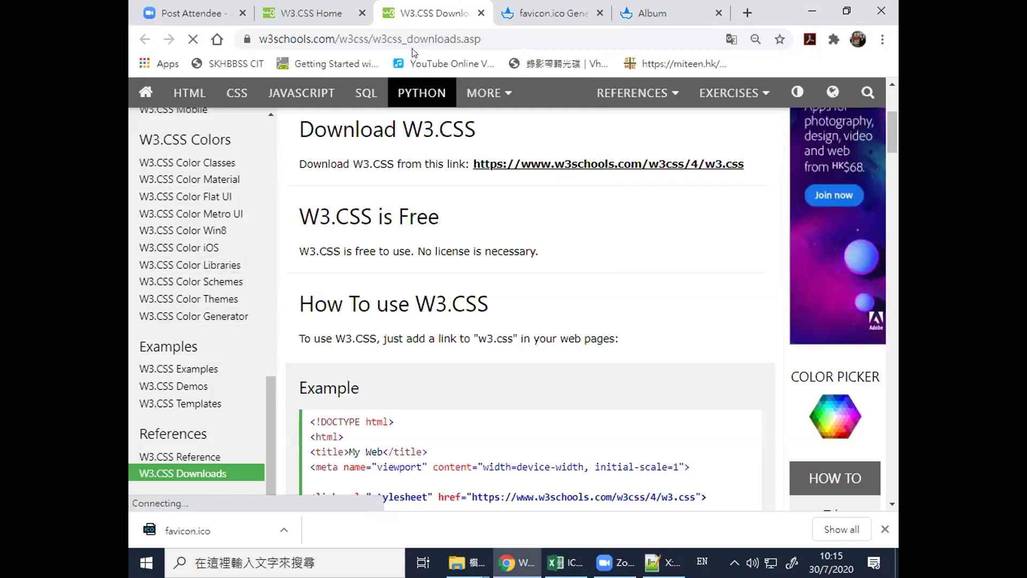
Revisit the w3css_downloads link on the W3.CSS Home page and return to the W3.CSS Downloads page
{"action": "left_click", "coordinate": [312, 8]}
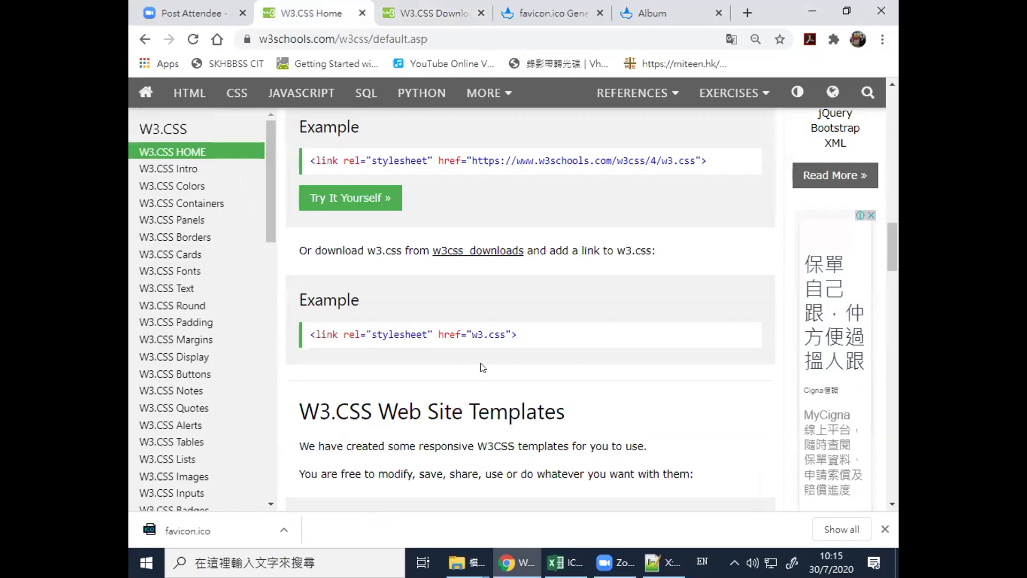
{"action": "left_click", "coordinate": [493, 252]}
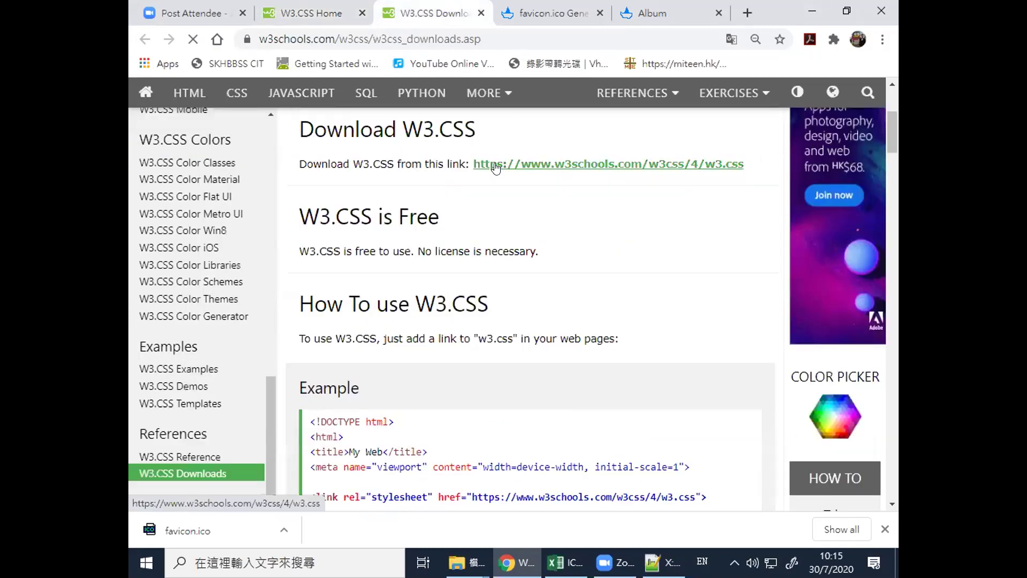
{"action": "left_click", "coordinate": [493, 166]}
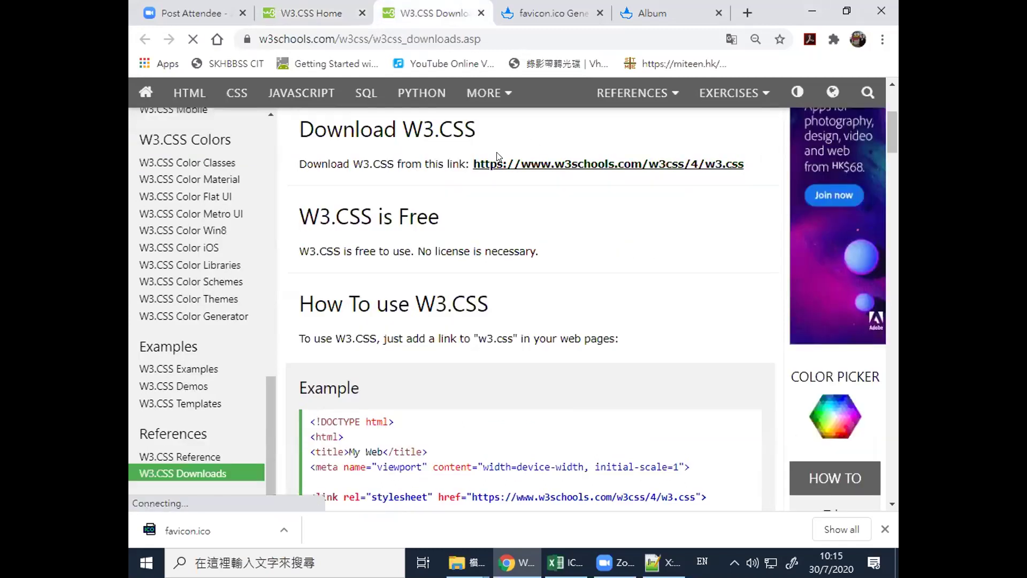
Start saving the file behind the w3.css download link, widen the folder tree and select the teaching_material folder
{"action": "right_click", "coordinate": [493, 166]}
{"action": "left_click", "coordinate": [528, 235]}
{"action": "left_click_drag", "start_coordinate": [243, 170], "coordinate": [314, 244]}
{"action": "scroll", "coordinate": [242, 200], "scroll_direction": "down", "scroll_amount": 3}
{"action": "left_click", "coordinate": [214, 208]}
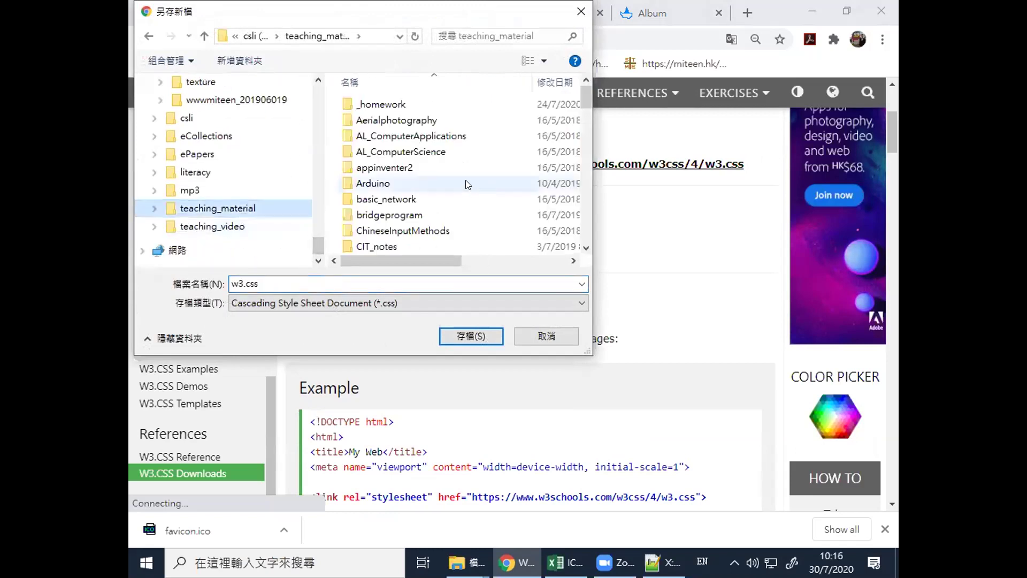
Find the ictwebsite folder inside teaching_material and open it as the save location
{"action": "scroll", "coordinate": [450, 185], "scroll_direction": "down", "scroll_amount": 7}
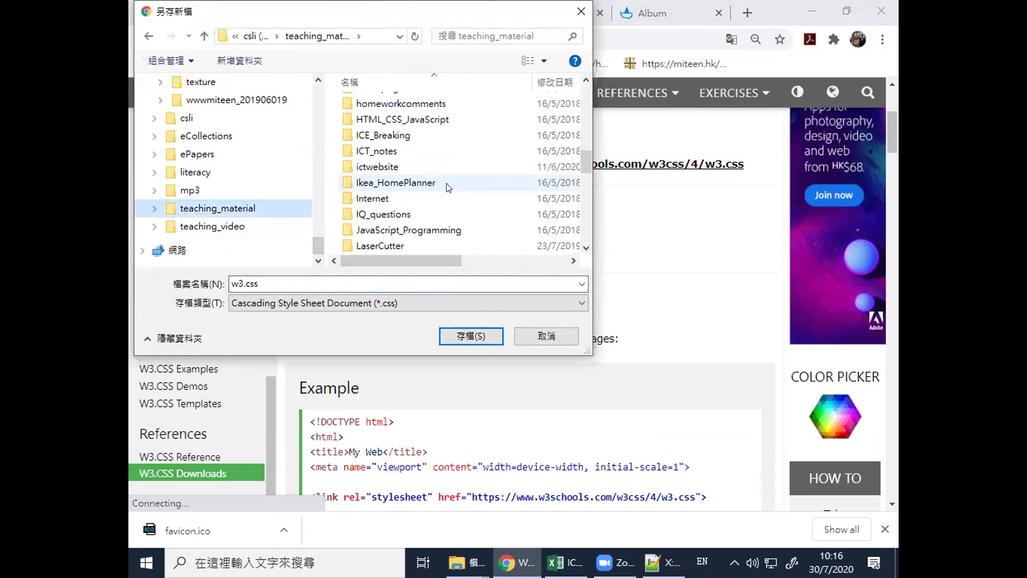
{"action": "scroll", "coordinate": [447, 184], "scroll_direction": "down", "scroll_amount": 2}
{"action": "scroll", "coordinate": [428, 174], "scroll_direction": "up", "scroll_amount": 1}
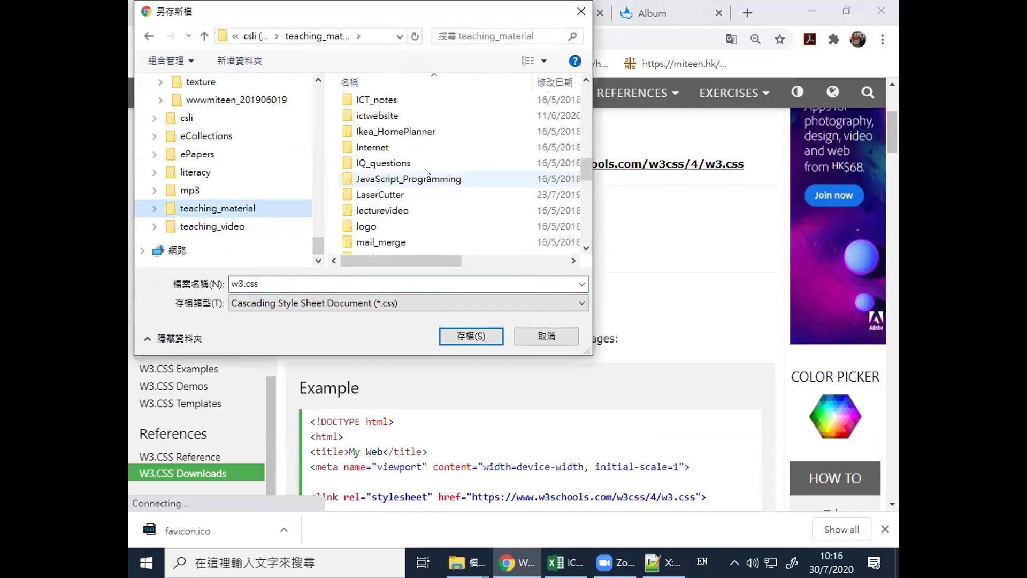
{"action": "scroll", "coordinate": [424, 169], "scroll_direction": "up", "scroll_amount": 2}
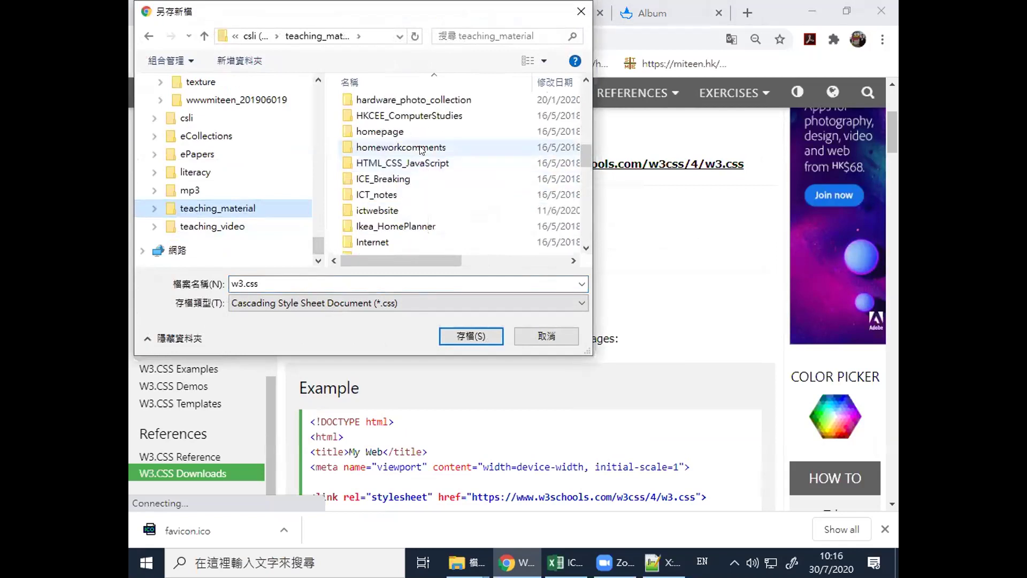
{"action": "scroll", "coordinate": [421, 153], "scroll_direction": "down", "scroll_amount": 5}
{"action": "scroll", "coordinate": [414, 163], "scroll_direction": "down", "scroll_amount": 3}
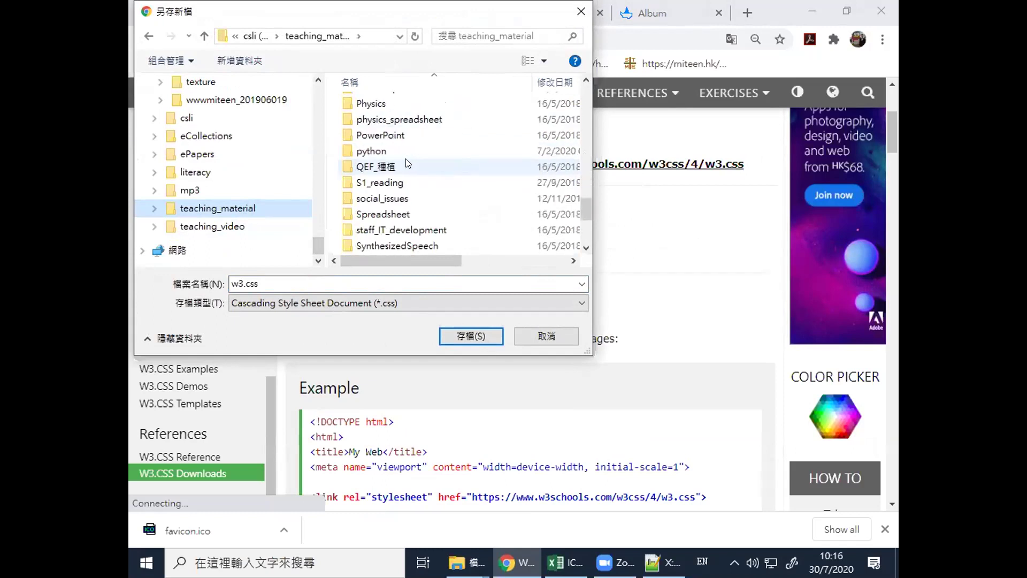
{"action": "scroll", "coordinate": [409, 163], "scroll_direction": "down", "scroll_amount": 2}
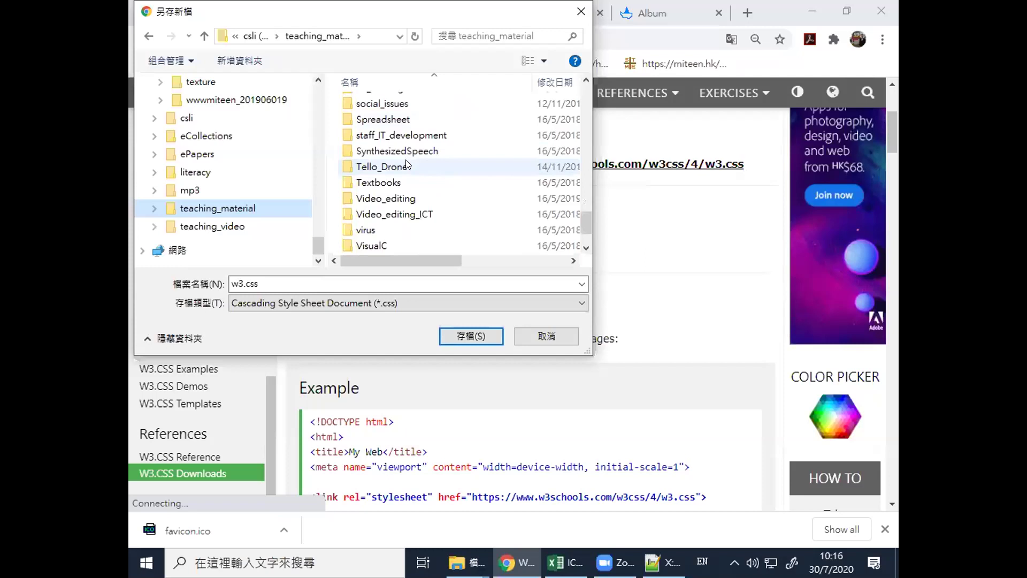
{"action": "scroll", "coordinate": [406, 163], "scroll_direction": "up", "scroll_amount": 2}
{"action": "scroll", "coordinate": [406, 163], "scroll_direction": "up", "scroll_amount": 3}
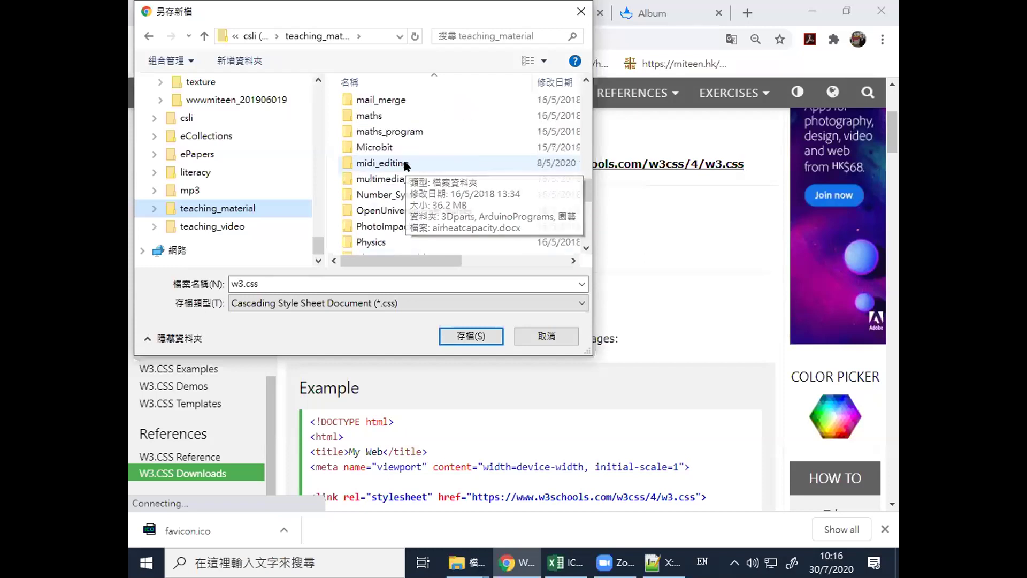
{"action": "scroll", "coordinate": [407, 171], "scroll_direction": "up", "scroll_amount": 4}
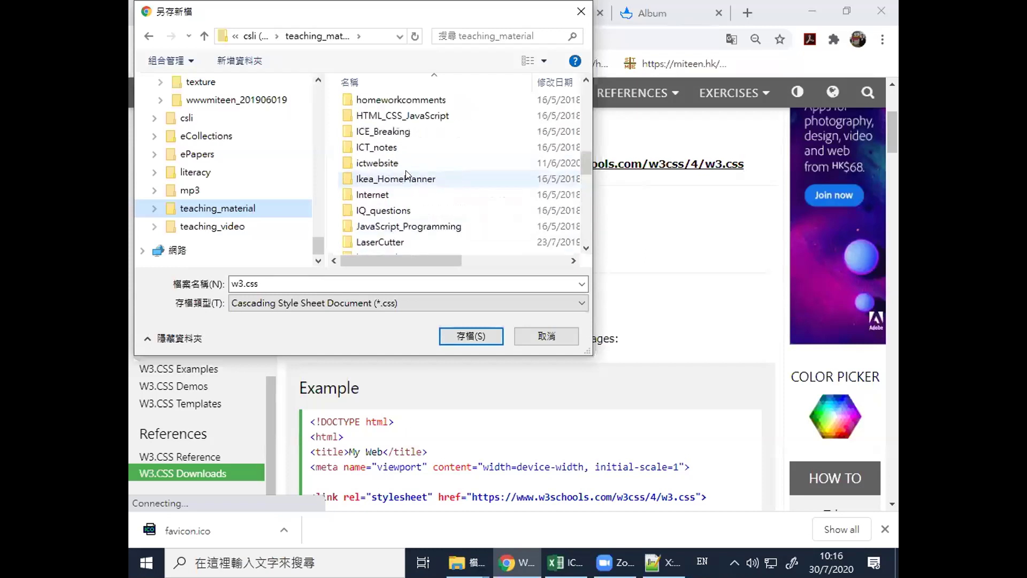
{"action": "double_click", "coordinate": [397, 161]}
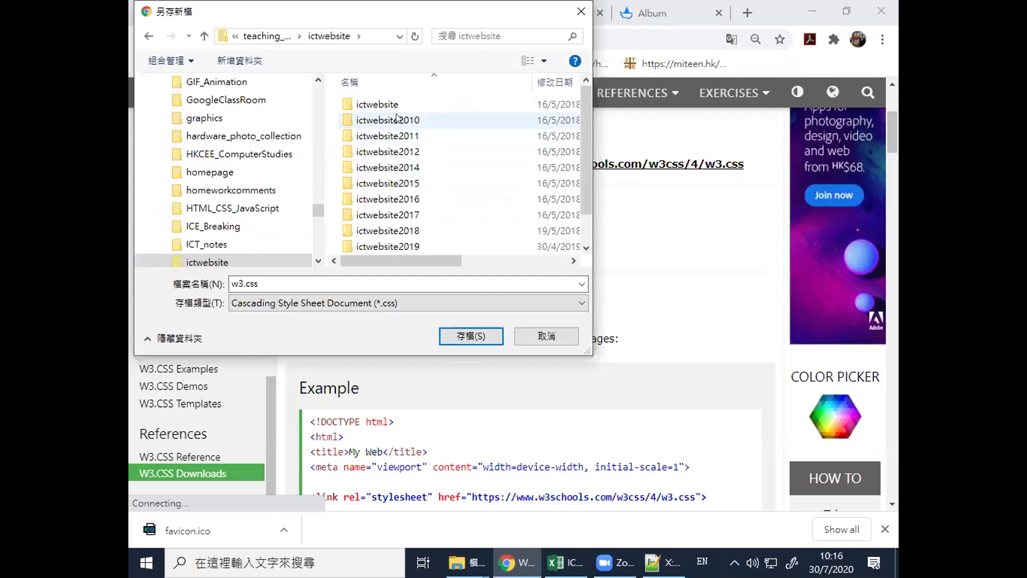
Save the stylesheet as w3.css in the css folder of ictwebsite2020_special/sba
{"action": "scroll", "coordinate": [453, 149], "scroll_direction": "down", "scroll_amount": 1}
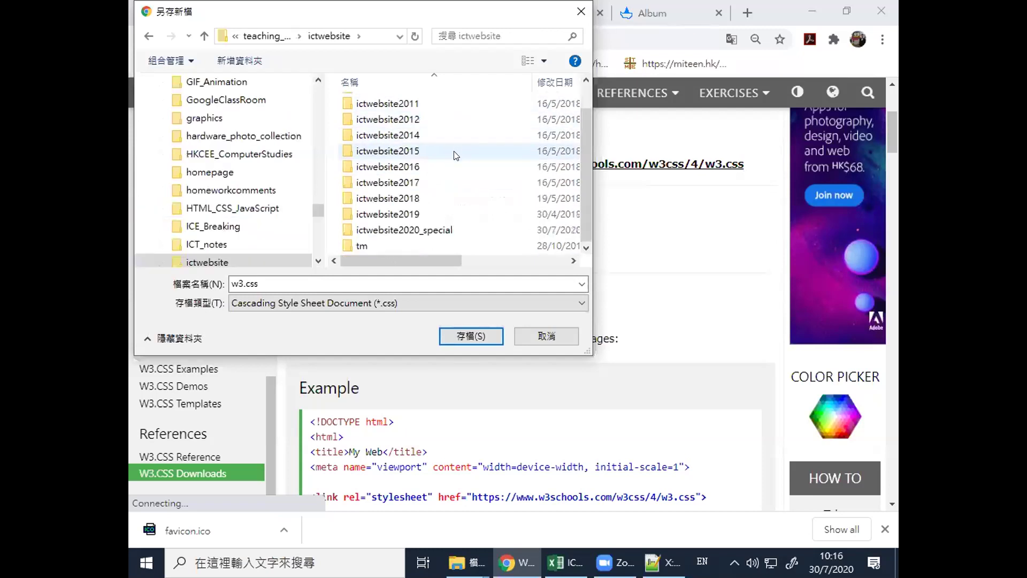
{"action": "double_click", "coordinate": [426, 230]}
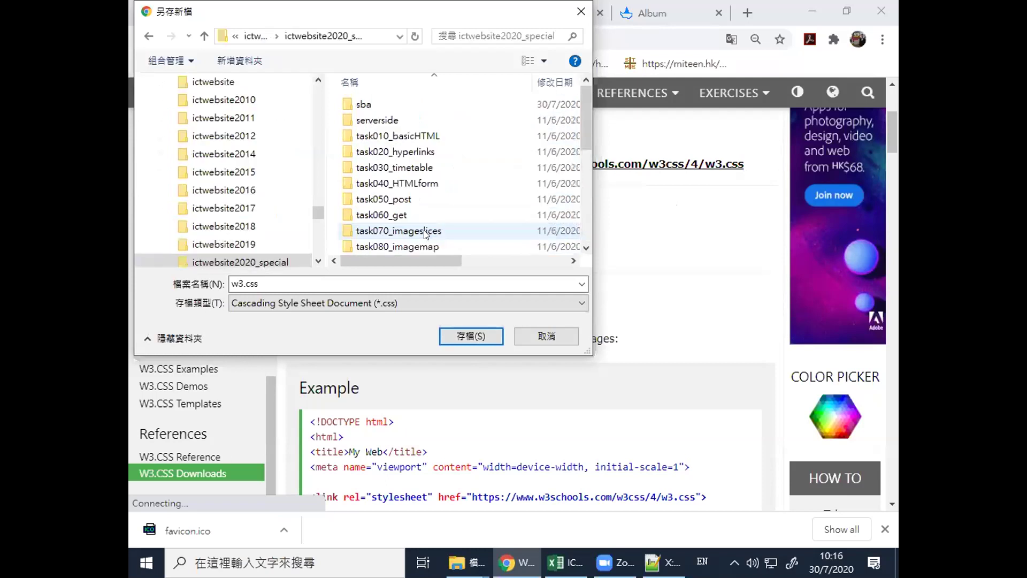
{"action": "double_click", "coordinate": [363, 105]}
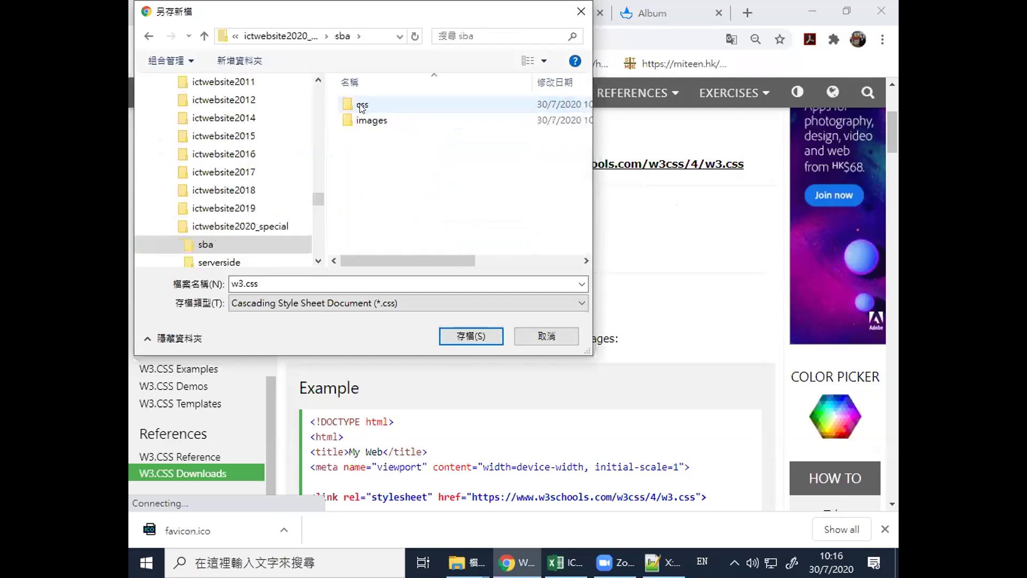
{"action": "double_click", "coordinate": [362, 105]}
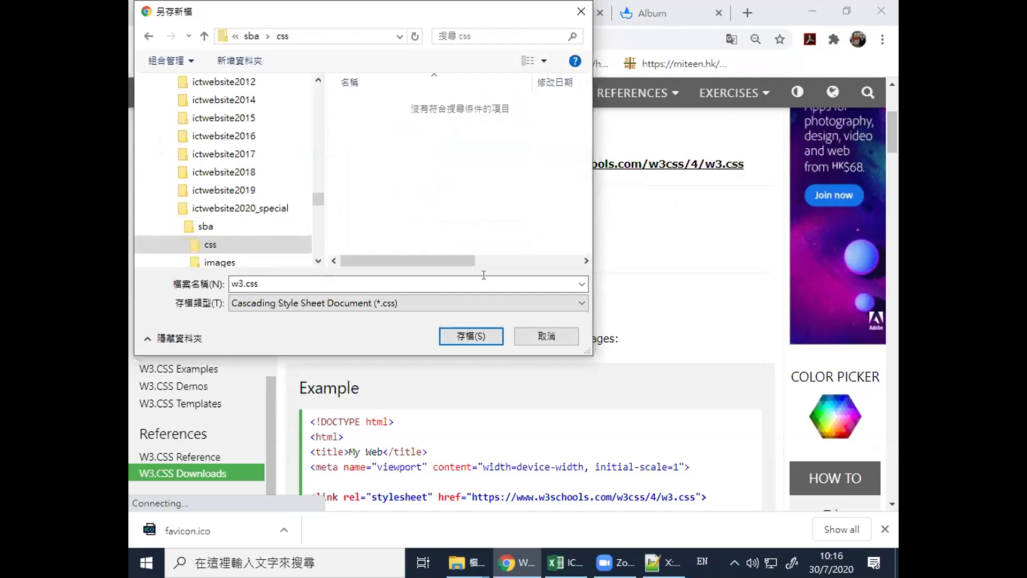
{"action": "left_click", "coordinate": [478, 338]}
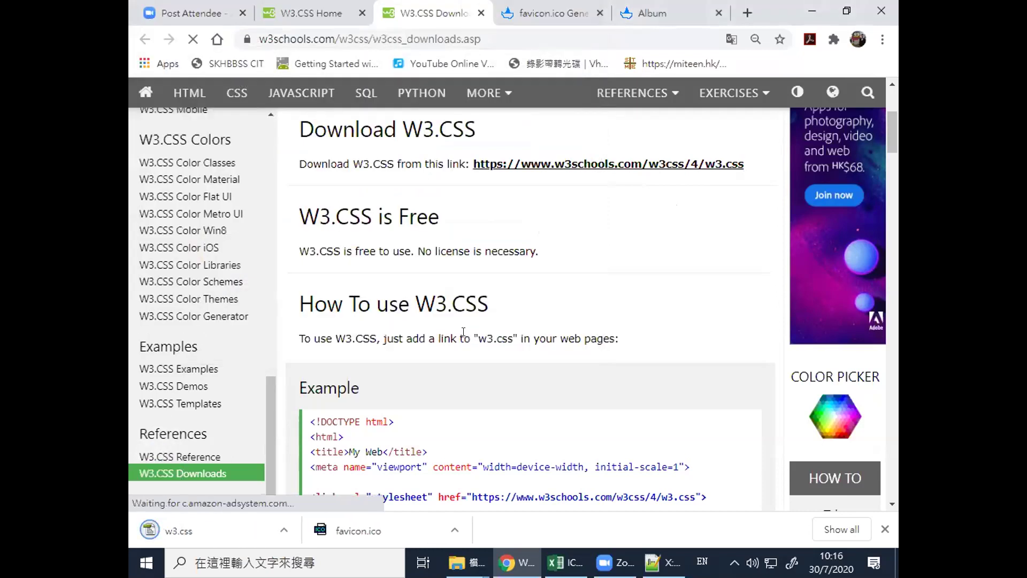
Copy the example tag <link rel="stylesheet" href="w3.css"> from the W3.CSS Home page
{"action": "key", "text": "ctrl+shift+Tab"}
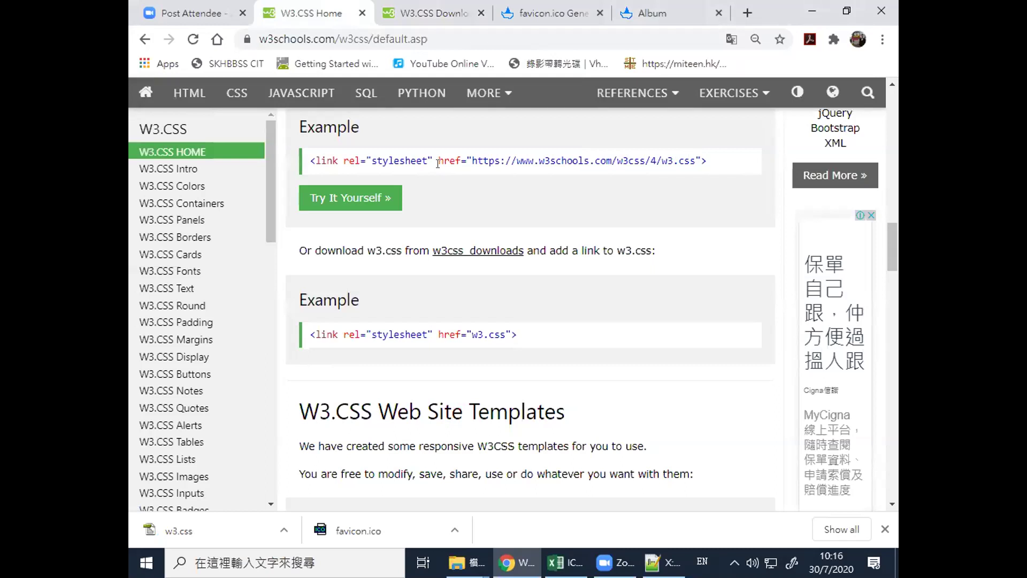
{"action": "left_click_drag", "start_coordinate": [522, 336], "coordinate": [310, 328]}
{"action": "key", "text": "ctrl+c"}
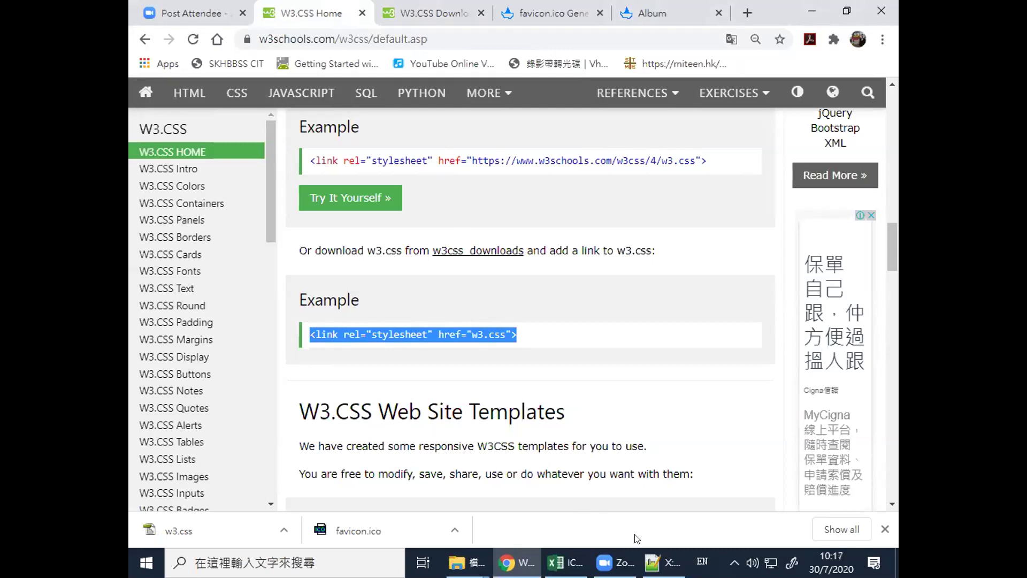
Switch to index.htm in Notepad++ and paste the copied w3.css stylesheet link on a new line below the favicon link
{"action": "mouse_move", "coordinate": [663, 562]}
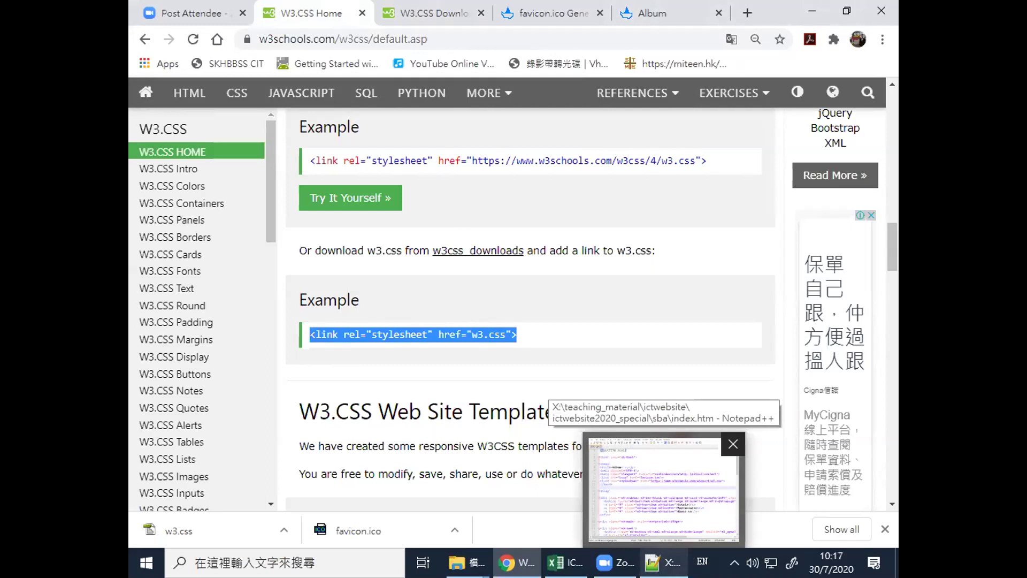
{"action": "left_click", "coordinate": [662, 488]}
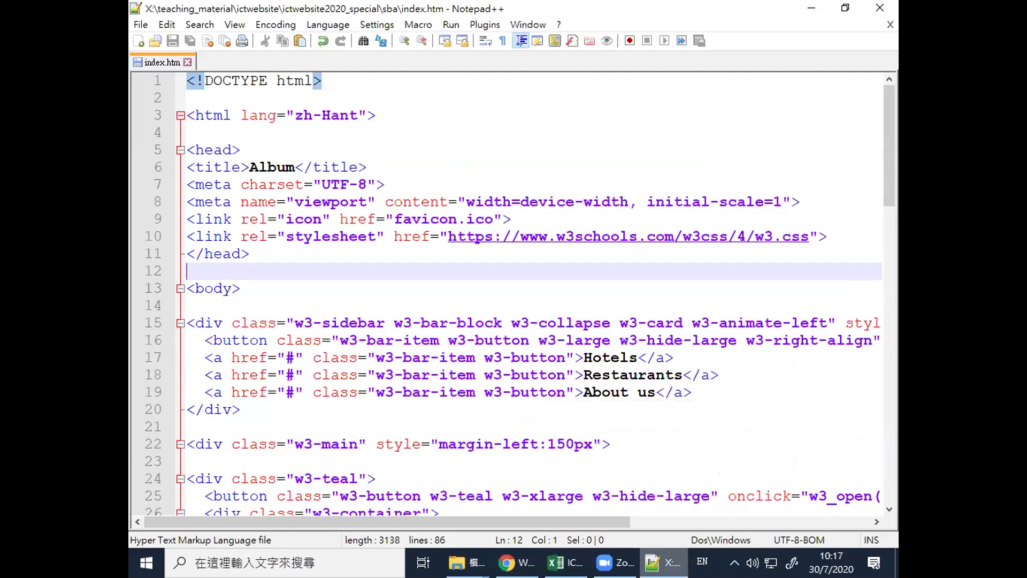
{"action": "left_click", "coordinate": [531, 213]}
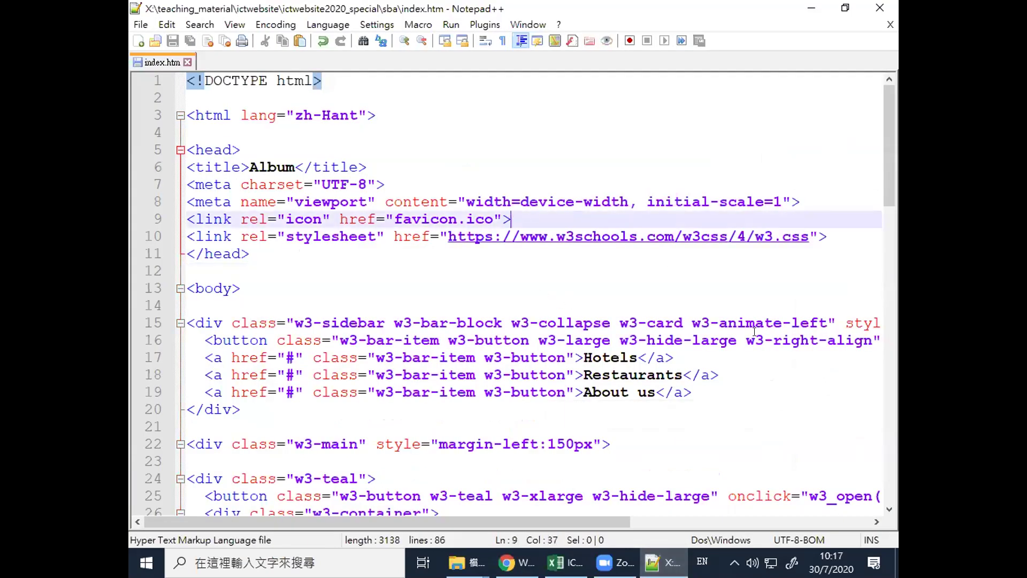
{"action": "key", "text": "Return"}
{"action": "key", "text": "ctrl+v"}
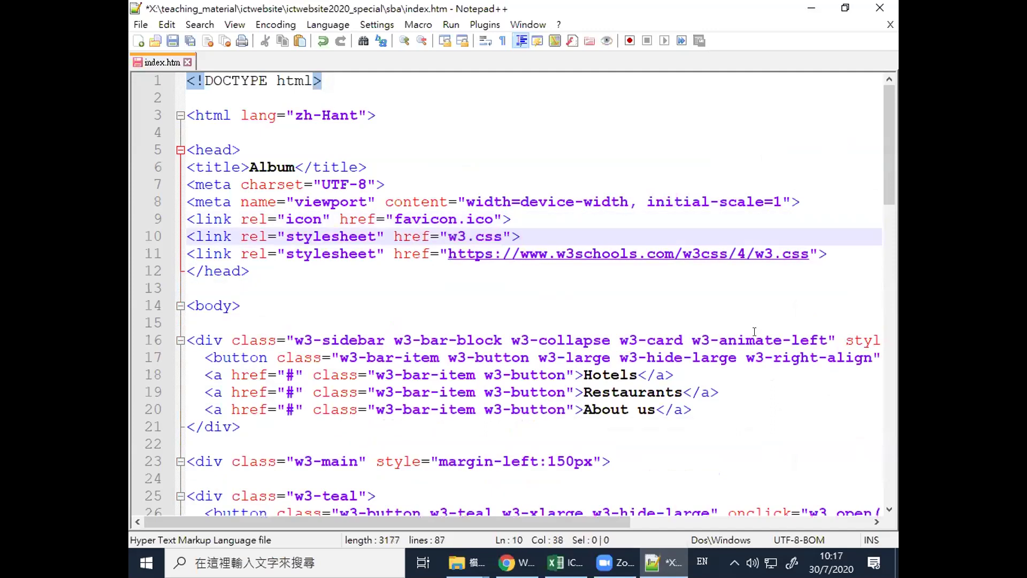
{"action": "key", "text": "Down"}
{"action": "key", "text": "End"}
{"action": "key", "text": "shift+Home"}
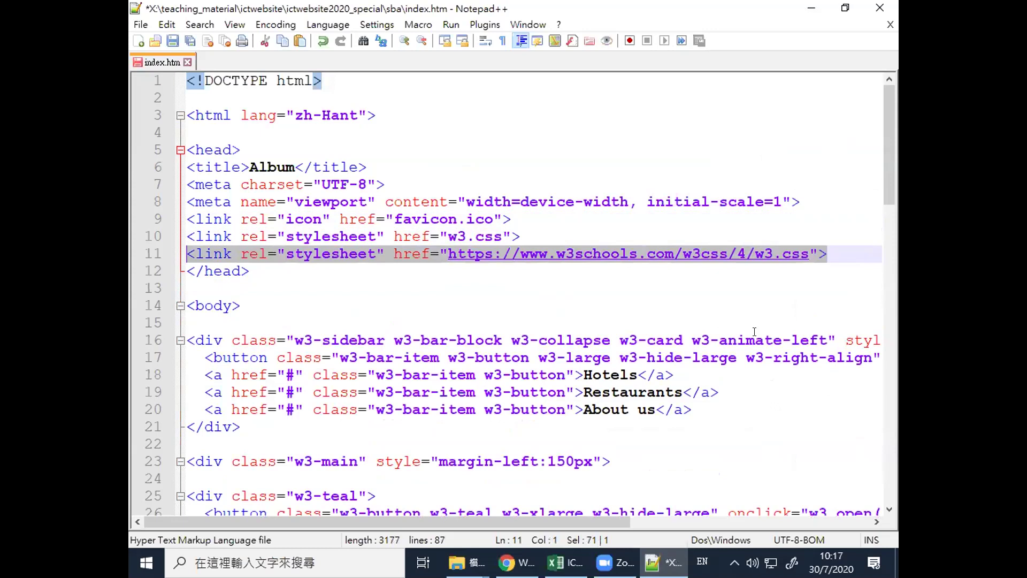
{"action": "key", "text": "Delete"}
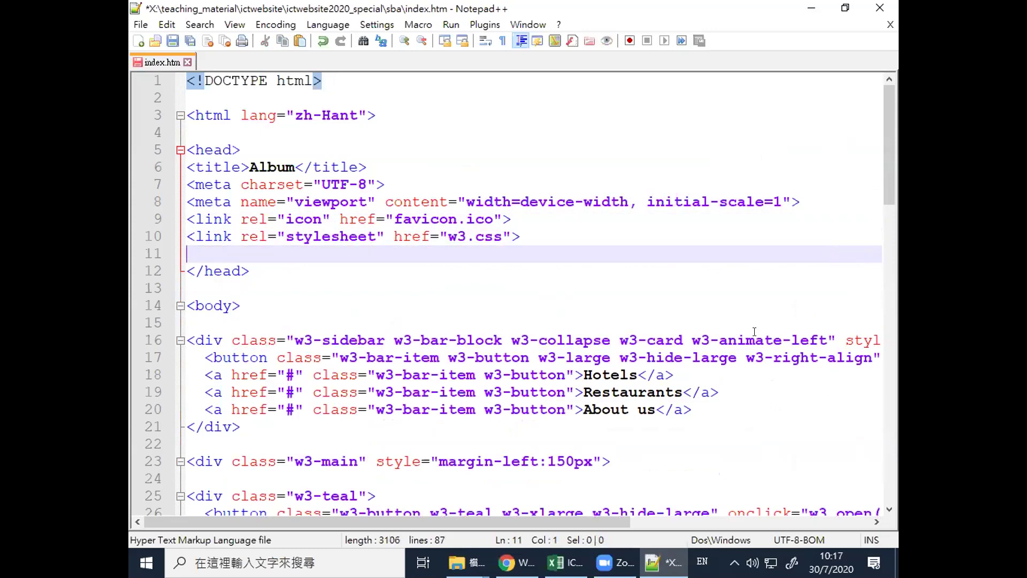
{"action": "key", "text": "Delete"}
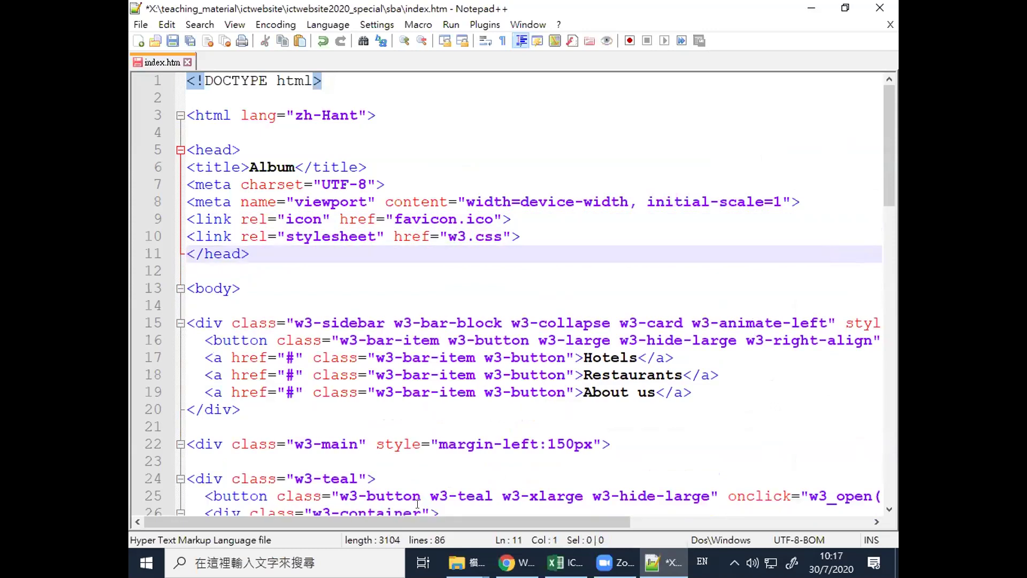
Switch to File Explorer, look inside the css folder of sba to check where w3.css is stored, and return to the sba folder
{"action": "left_click", "coordinate": [463, 563]}
{"action": "left_click", "coordinate": [489, 420]}
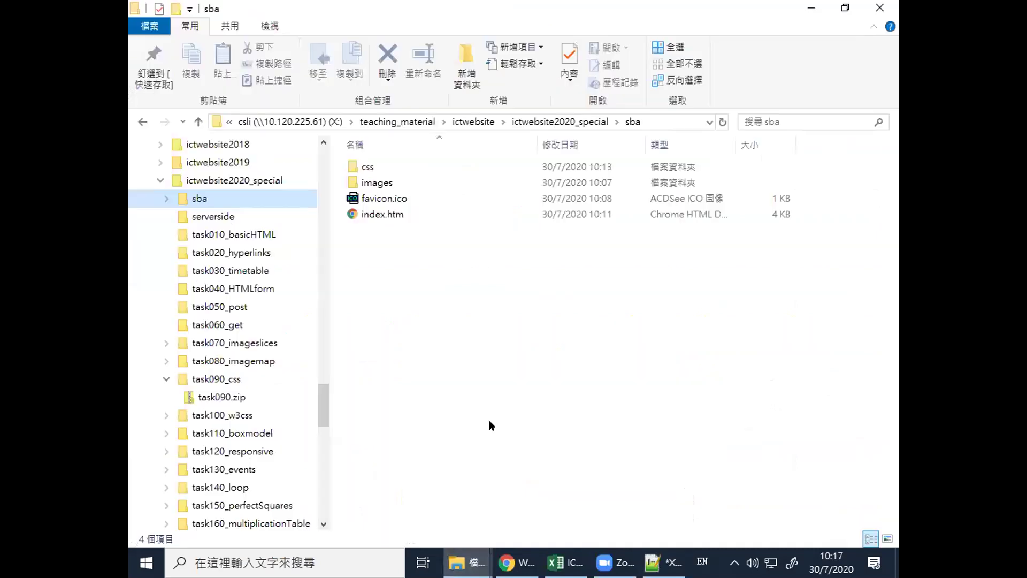
{"action": "double_click", "coordinate": [369, 167]}
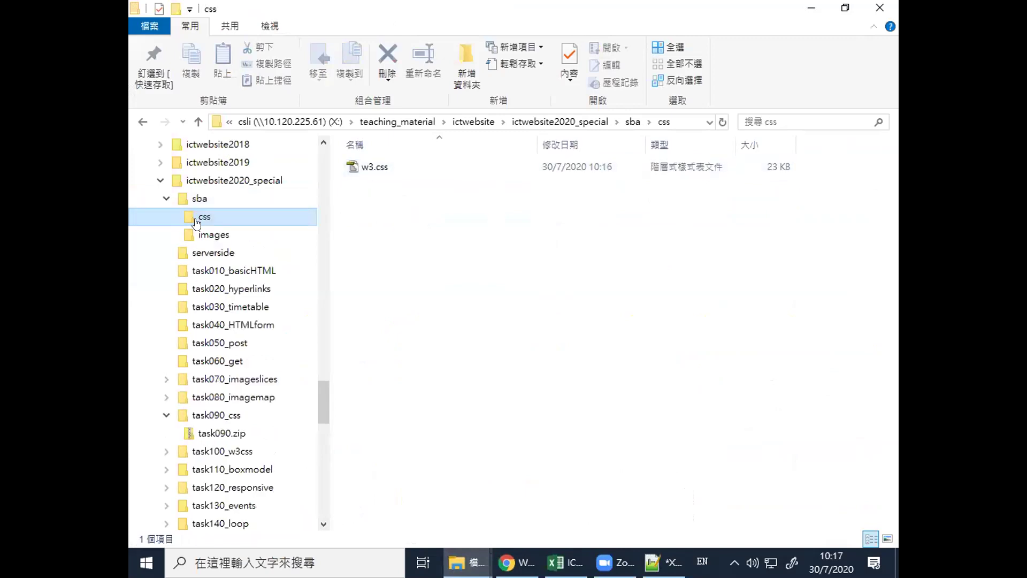
{"action": "left_click", "coordinate": [197, 201]}
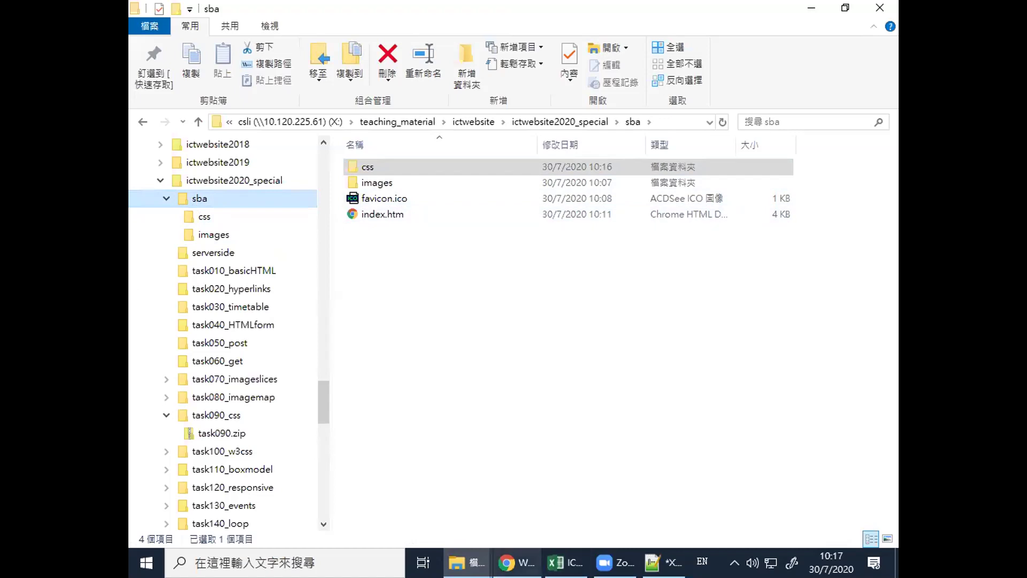
Switch to index.htm in Notepad++, change the stylesheet link's href to css/w3.css, and save the file
{"action": "left_click", "coordinate": [664, 562]}
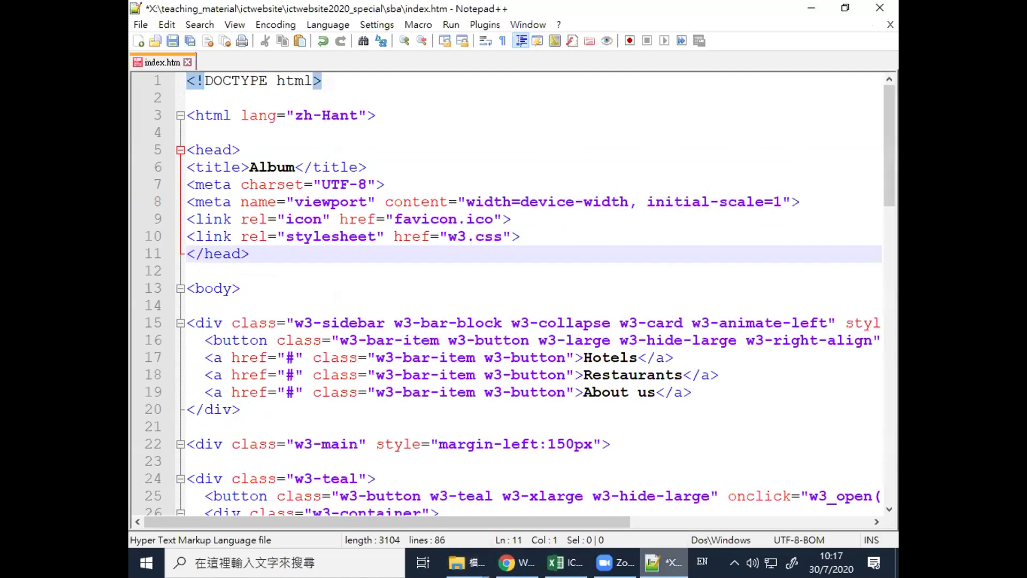
{"action": "left_click", "coordinate": [448, 236]}
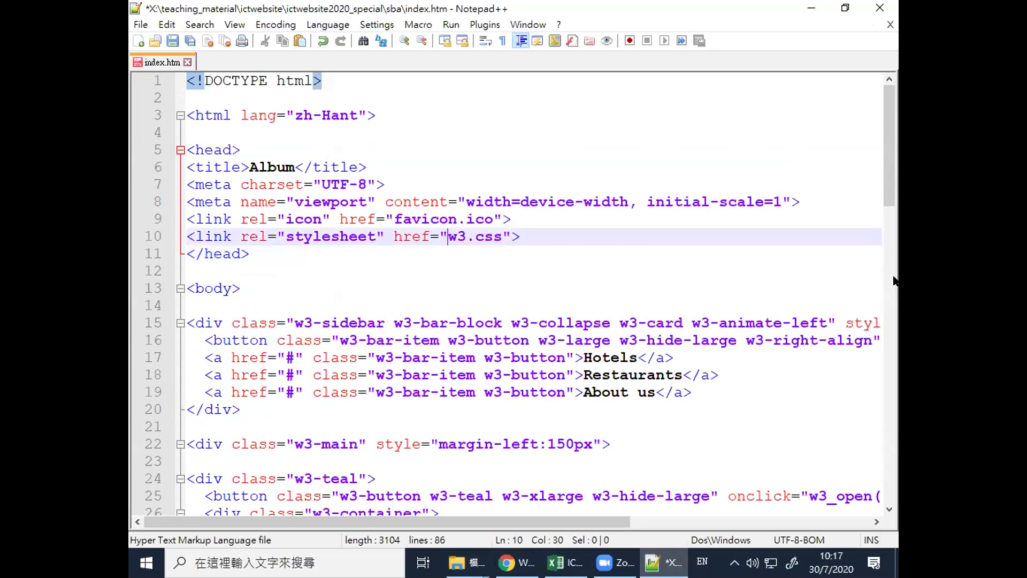
{"action": "type", "text": "css/"}
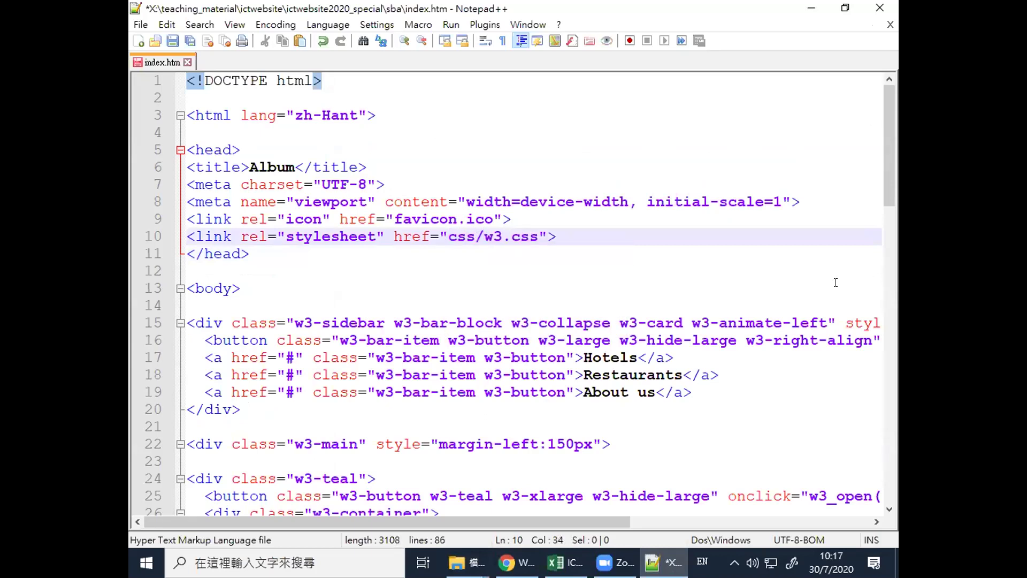
{"action": "left_click", "coordinate": [555, 264]}
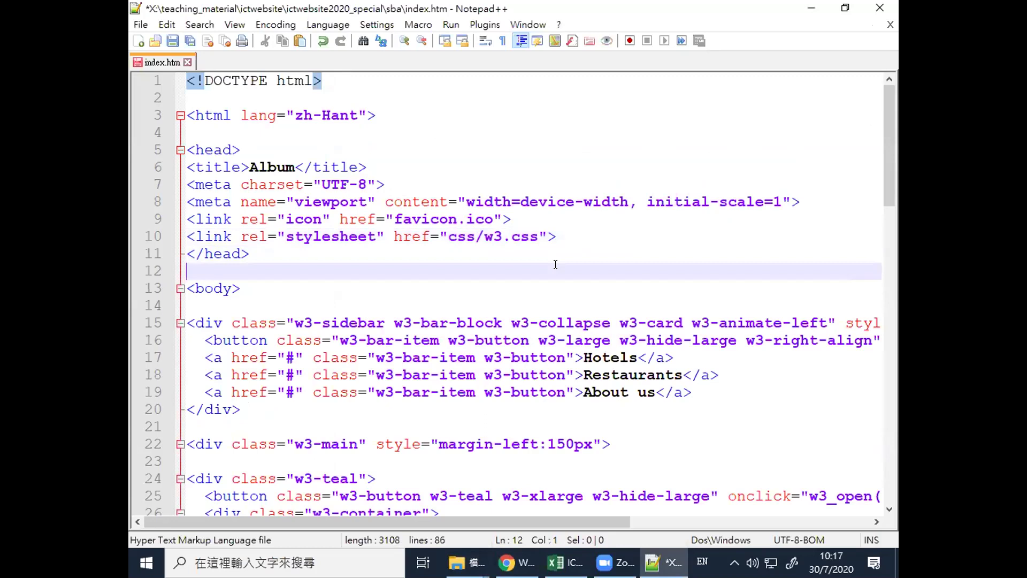
{"action": "key", "text": "alt+f"}
{"action": "key", "text": "Escape"}
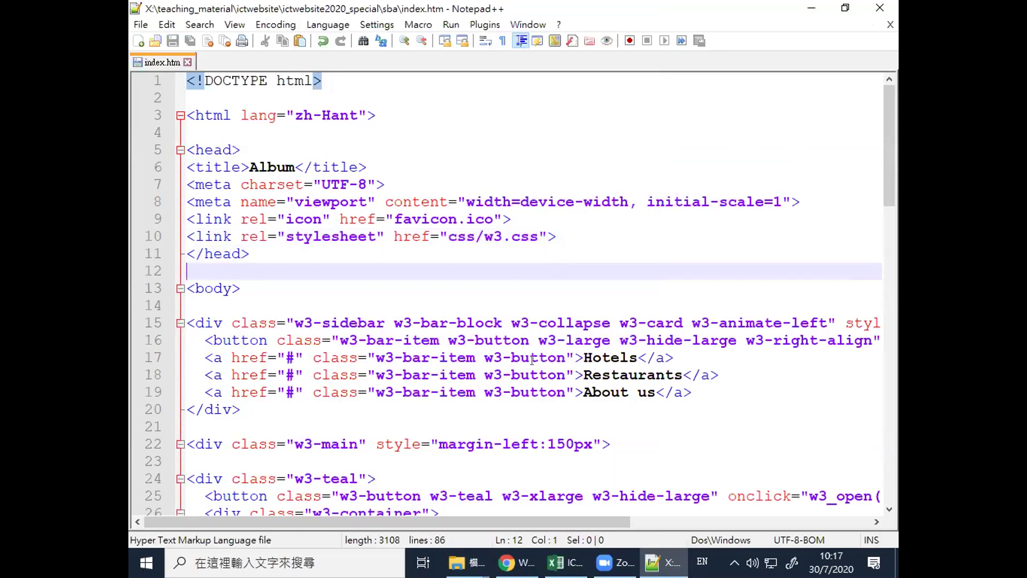
Switch to the Album page in Chrome and reload it to check its styling
{"action": "left_click", "coordinate": [516, 549]}
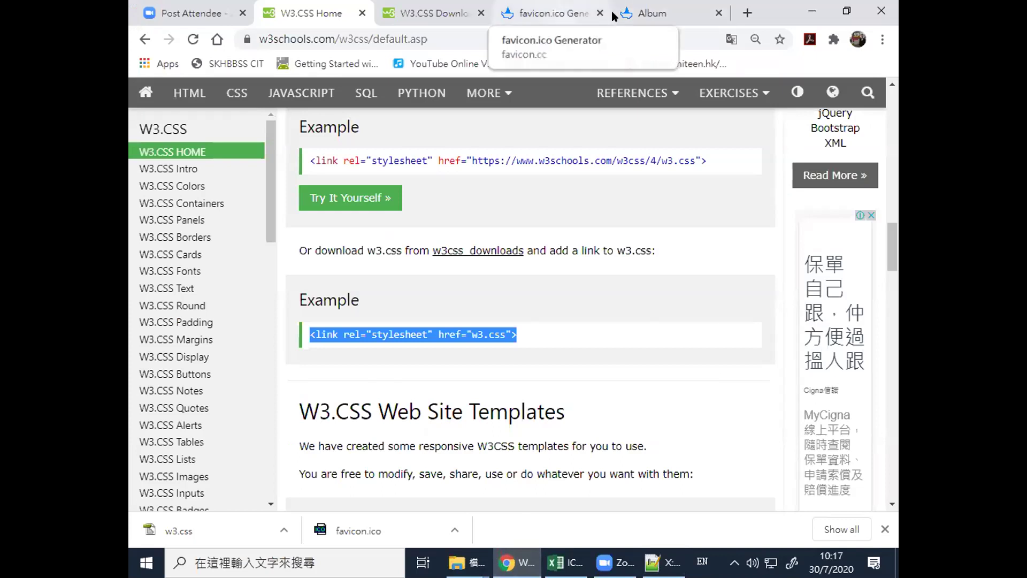
{"action": "left_click", "coordinate": [650, 12]}
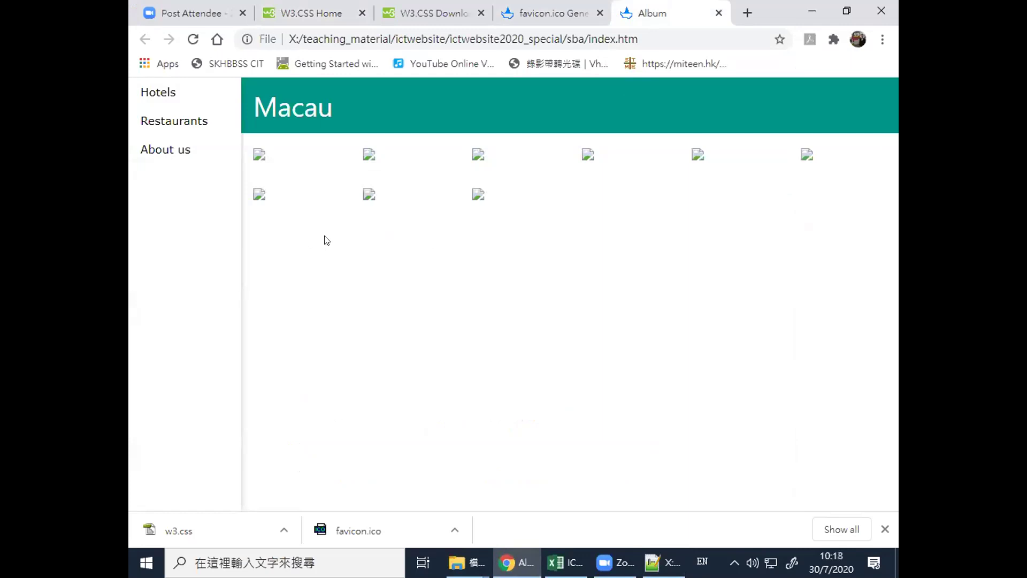
{"action": "left_click", "coordinate": [194, 40]}
Test a wrong stylesheet path by changing the href in index.htm to cssa/w3.css, saving, and reloading the Album page
{"action": "left_click", "coordinate": [662, 562]}
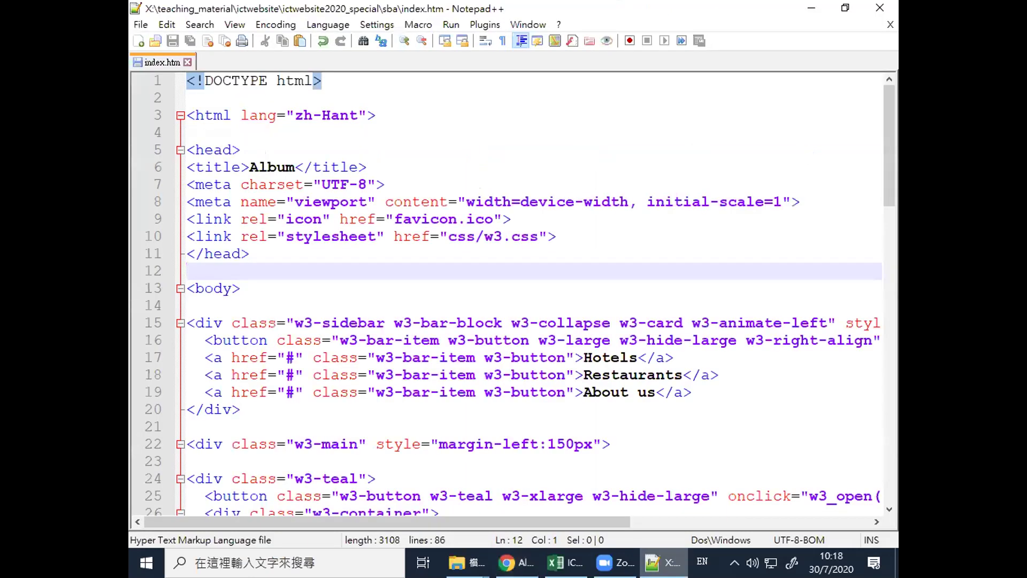
{"action": "left_click", "coordinate": [479, 237]}
{"action": "type", "text": "a"}
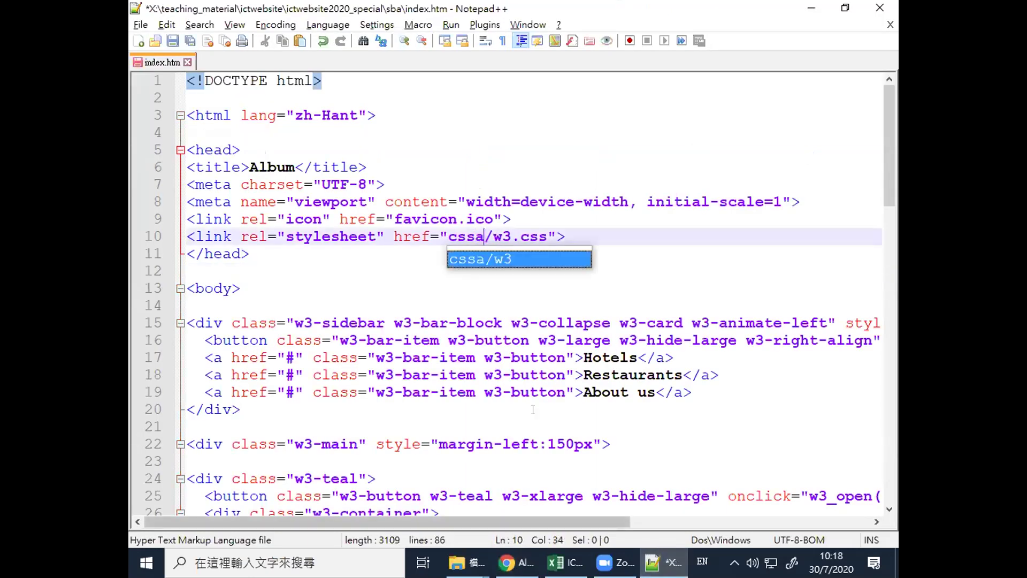
{"action": "key", "text": "ctrl+s"}
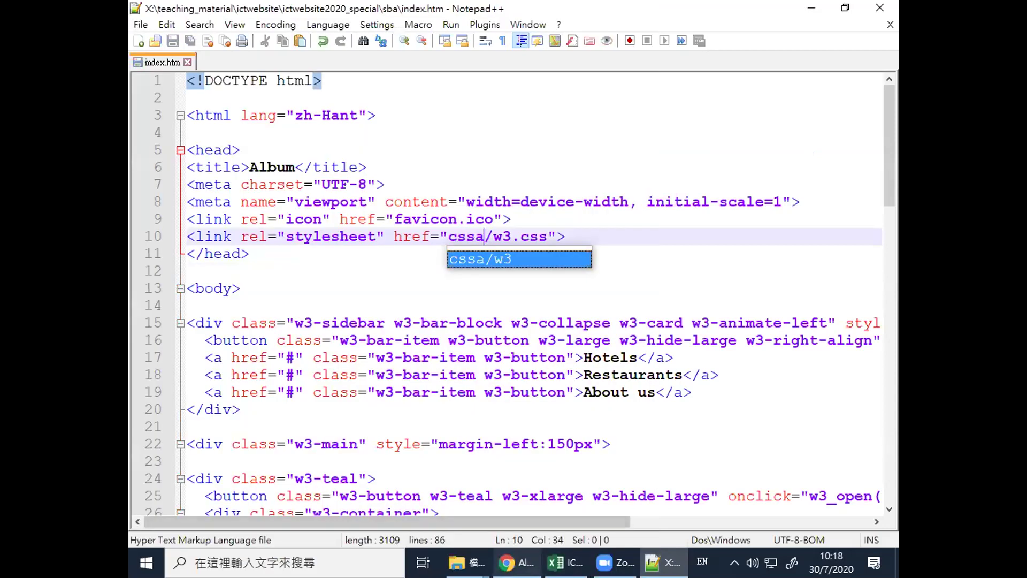
{"action": "key", "text": "alt+Tab"}
{"action": "left_click", "coordinate": [192, 39]}
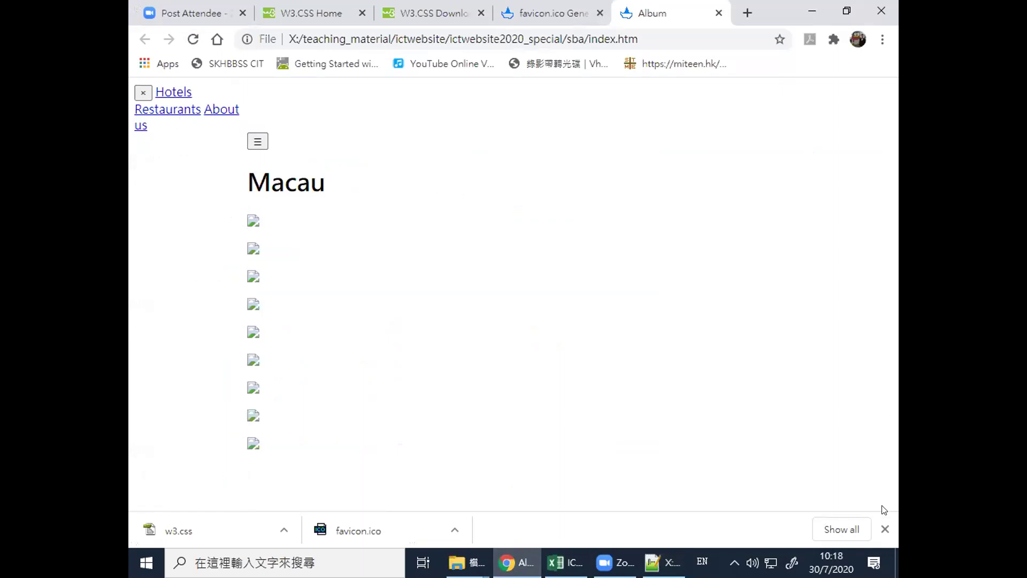
Close Chrome's downloads bar and restore the stylesheet href in index.htm to css/w3.css, saving the file
{"action": "left_click", "coordinate": [883, 529]}
{"action": "left_click", "coordinate": [663, 562]}
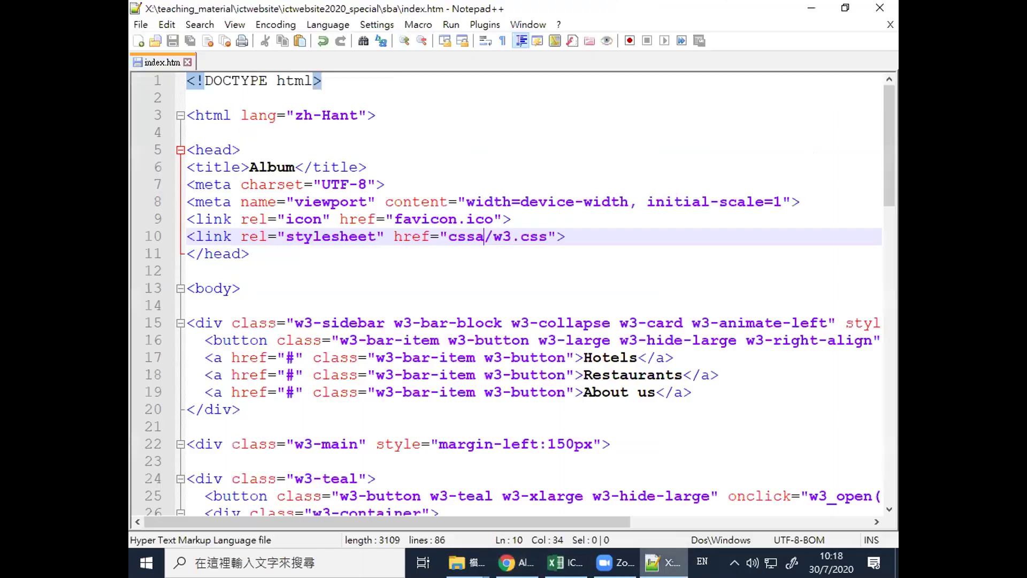
{"action": "key", "text": "BackSpace"}
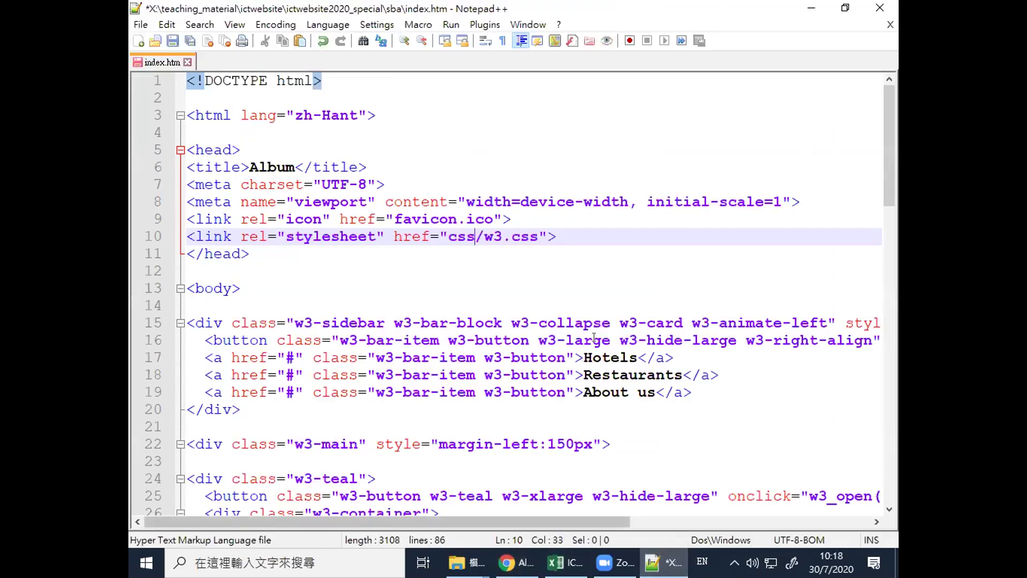
{"action": "key", "text": "alt+f"}
{"action": "key", "text": "s"}
{"action": "key", "text": "Return"}
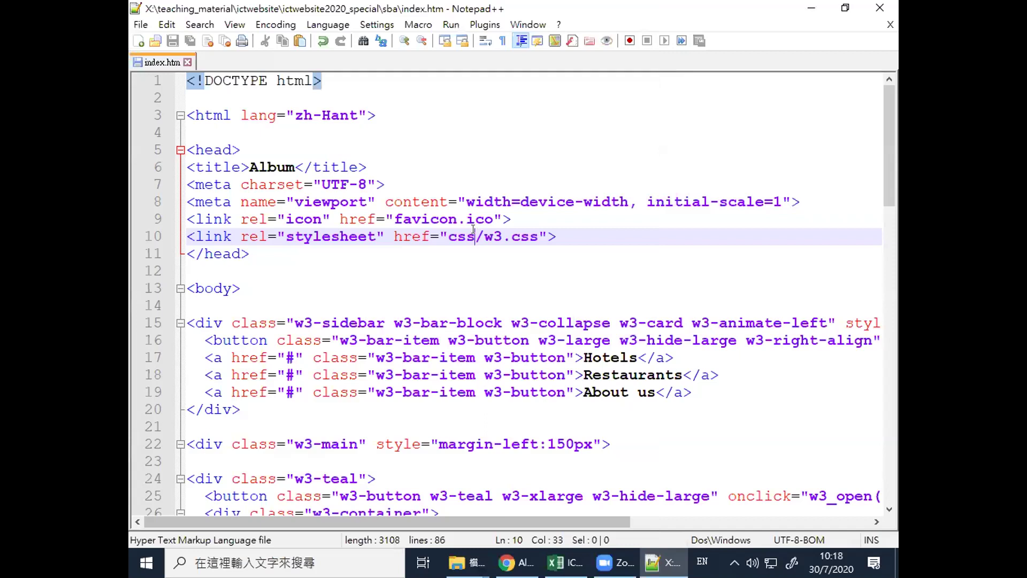
Reload the Album page in Chrome, and compare the stylesheet path in index.htm with the contents of the sba css folder
{"action": "key", "text": "alt+Tab"}
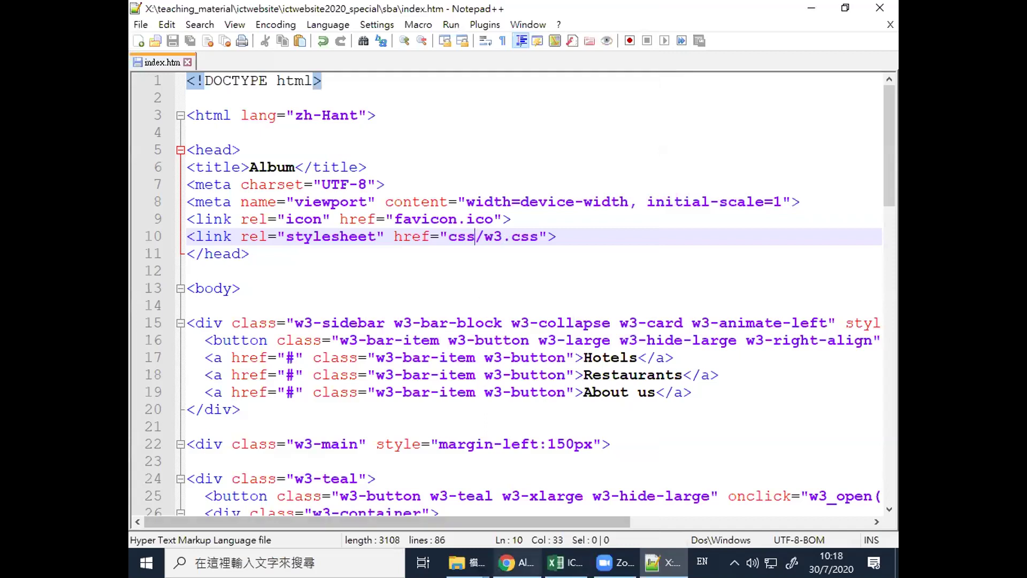
{"action": "left_click", "coordinate": [194, 39]}
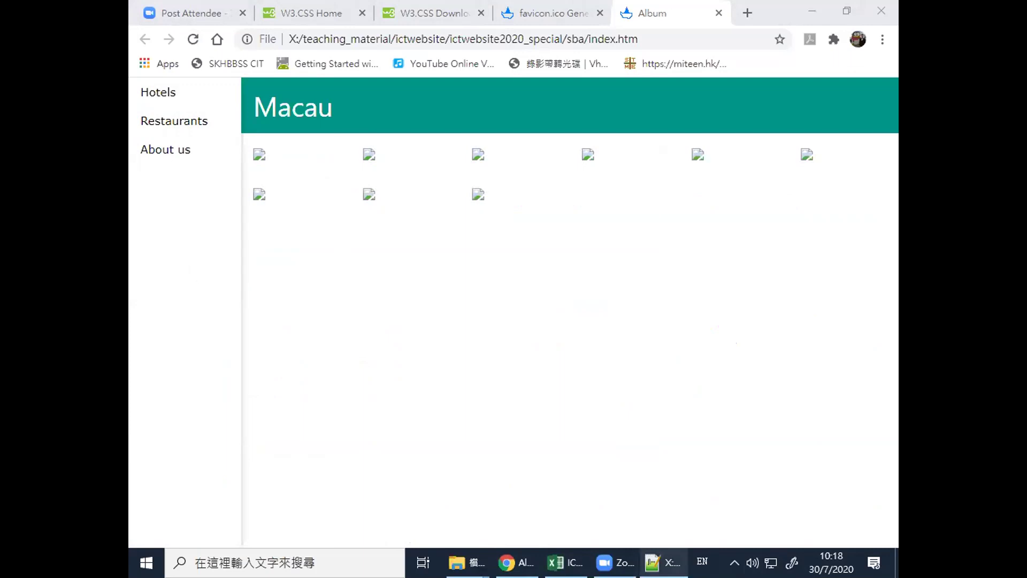
{"action": "left_click", "coordinate": [663, 562]}
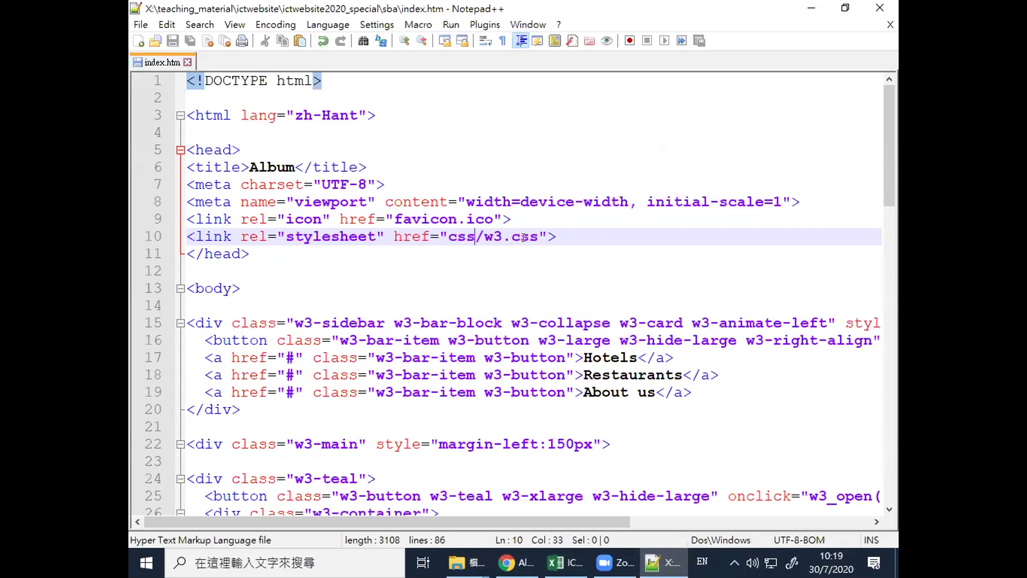
{"action": "left_click", "coordinate": [459, 562]}
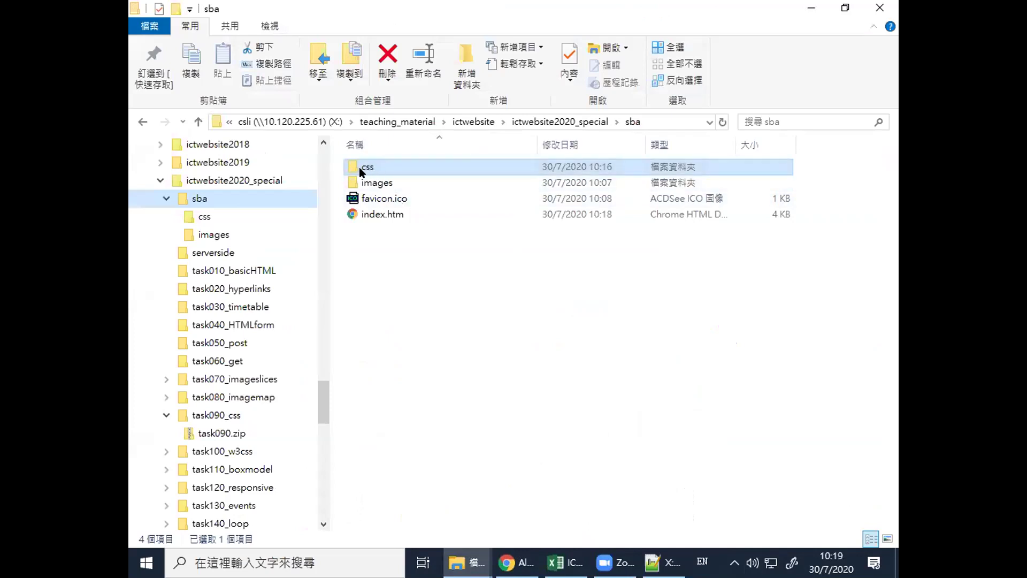
{"action": "double_click", "coordinate": [360, 166]}
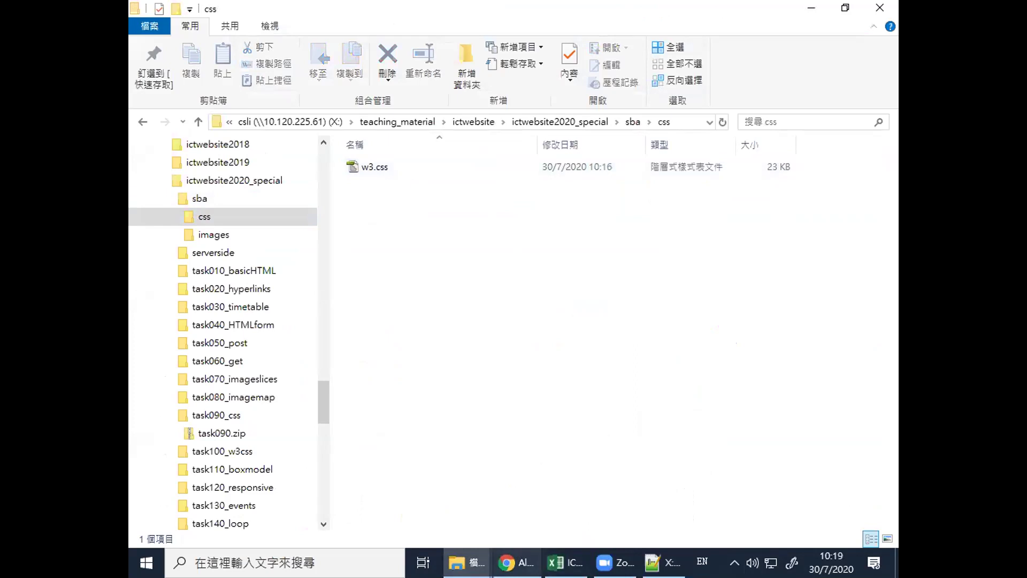
Open the w3css_downloads page from W3.CSS Home in Chrome and view the available options for the w3.css download link
{"action": "left_click", "coordinate": [515, 563]}
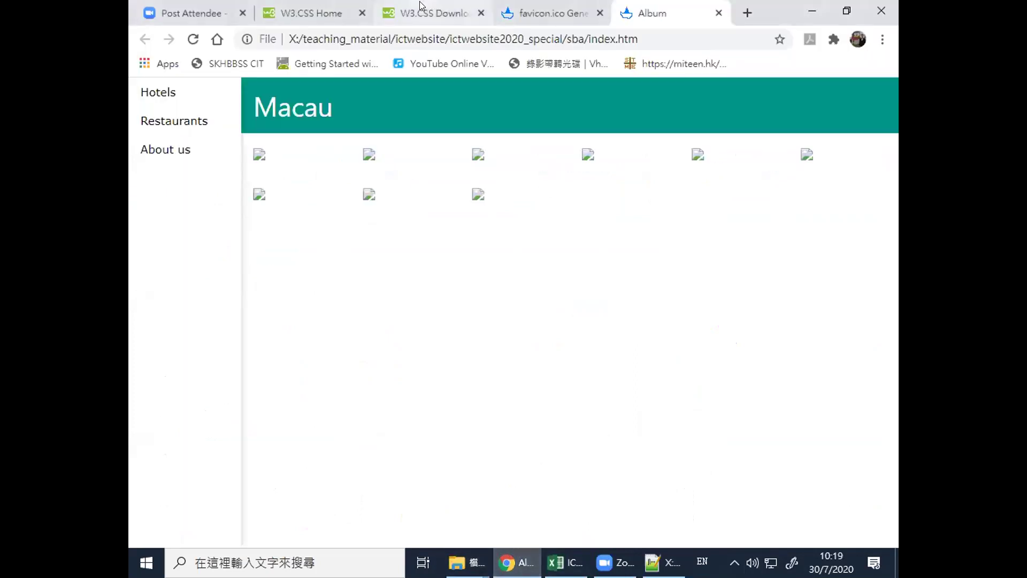
{"action": "left_click", "coordinate": [330, 10]}
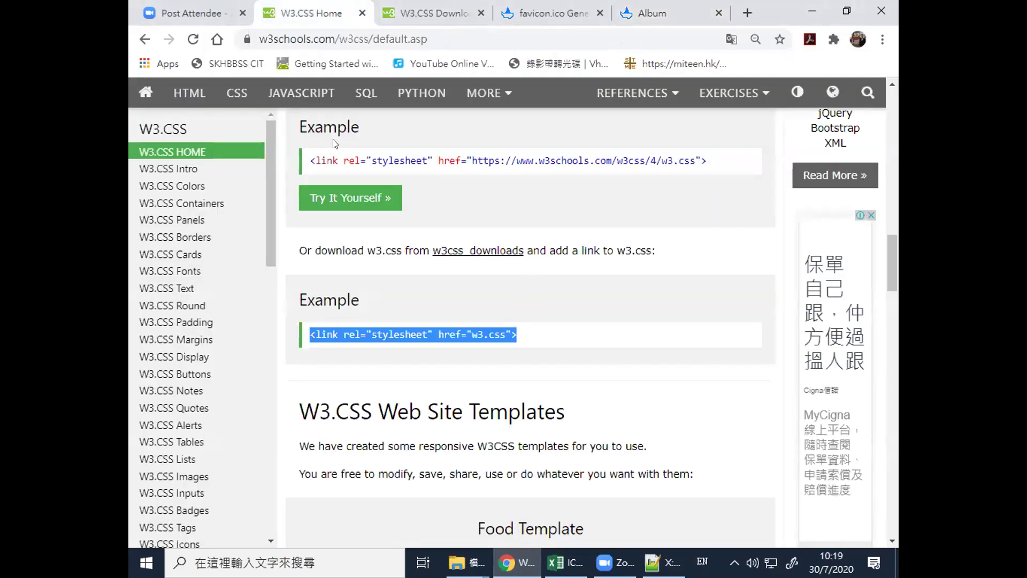
{"action": "left_click", "coordinate": [484, 250]}
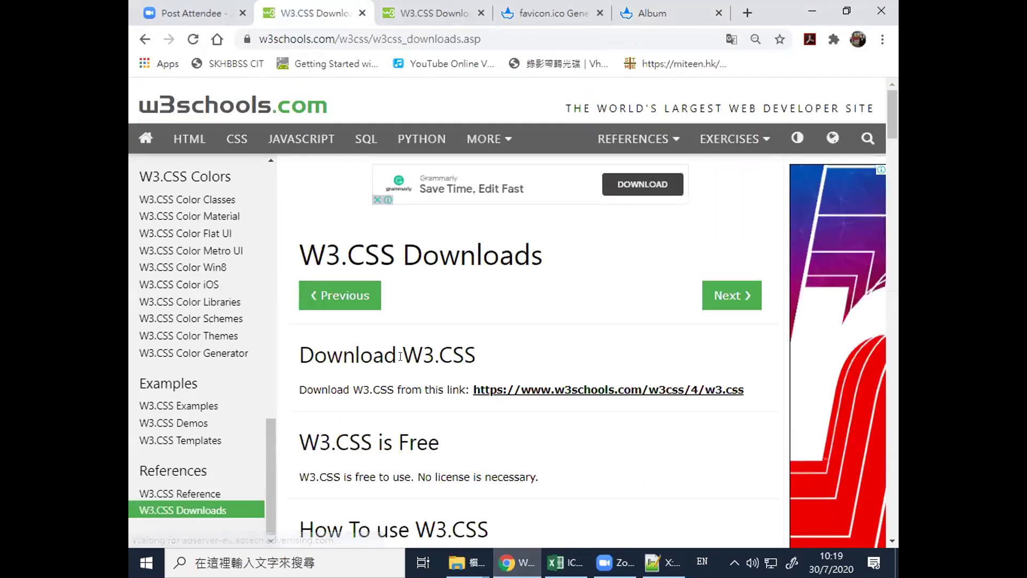
{"action": "scroll", "coordinate": [382, 367], "scroll_direction": "down", "scroll_amount": 1}
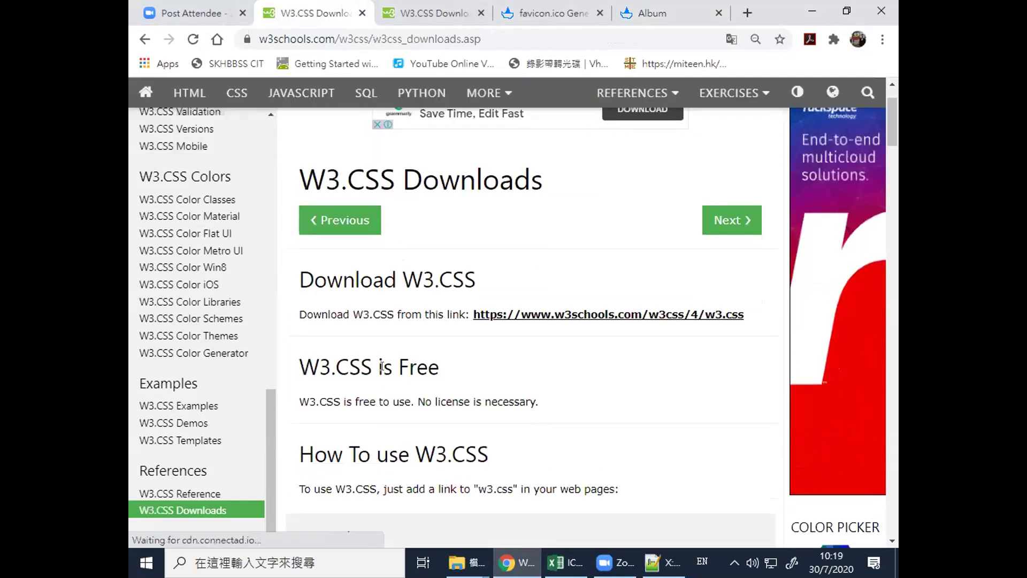
{"action": "right_click", "coordinate": [561, 314]}
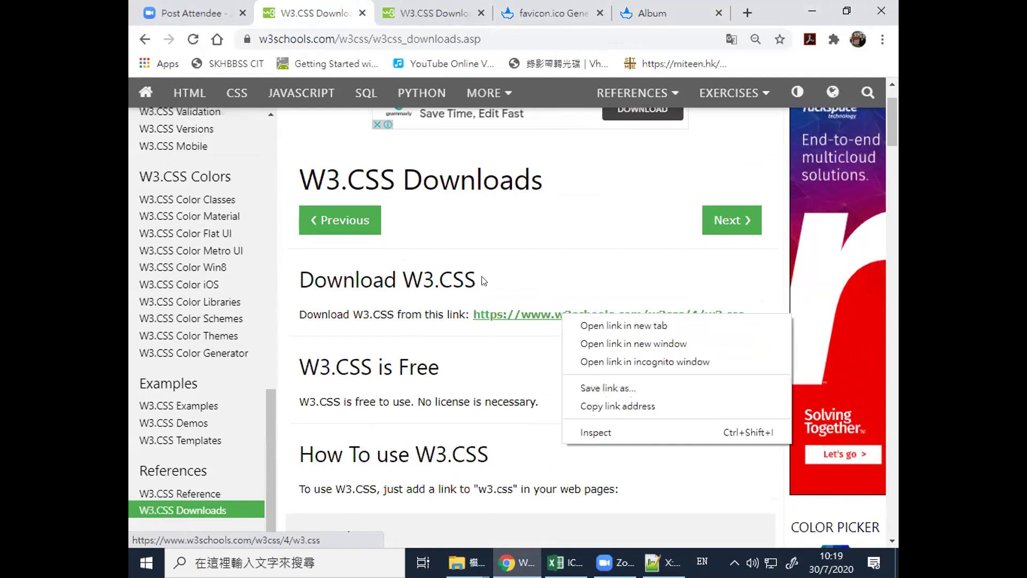
{"action": "left_click", "coordinate": [594, 232]}
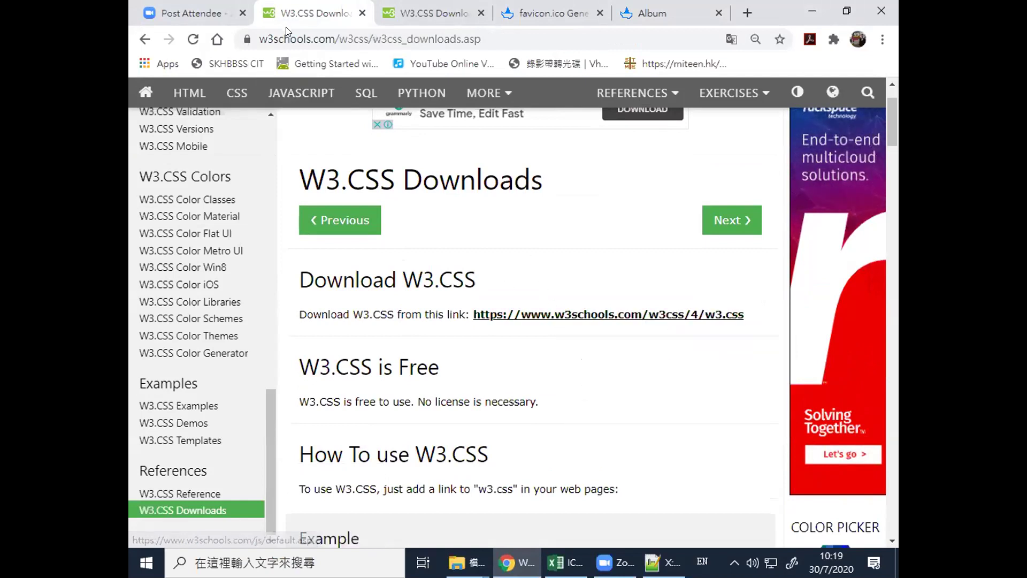
Return to W3.CSS Home, reopen the w3css_downloads page, and review the save option for the w3.css link without saving it
{"action": "left_click", "coordinate": [143, 39]}
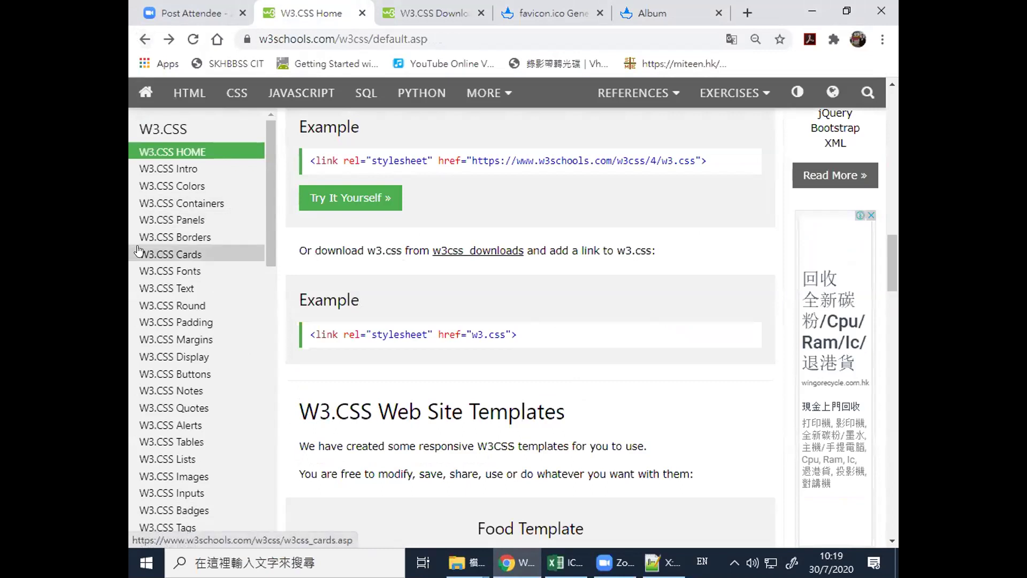
{"action": "left_click", "coordinate": [461, 251]}
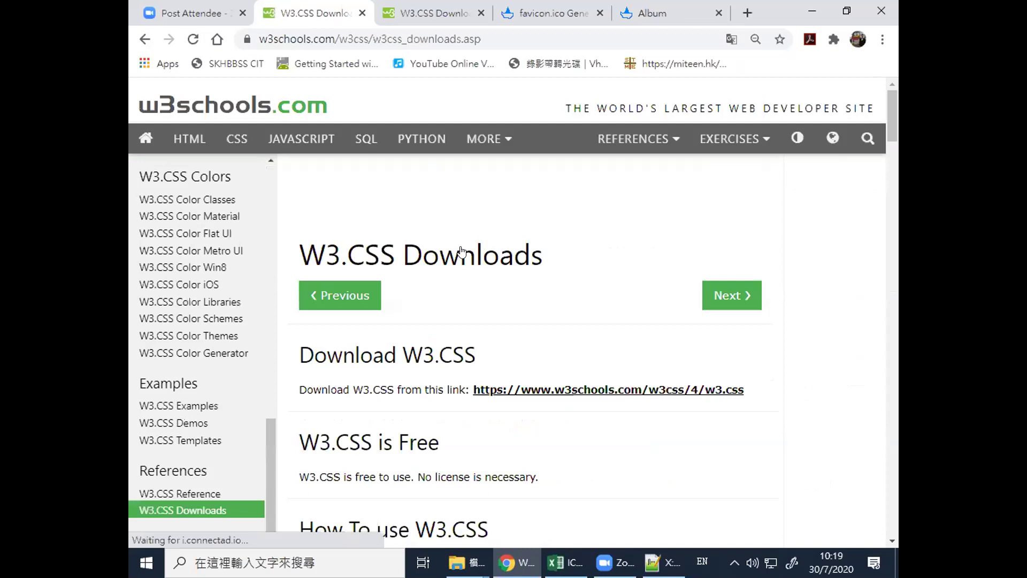
{"action": "left_click", "coordinate": [585, 388]}
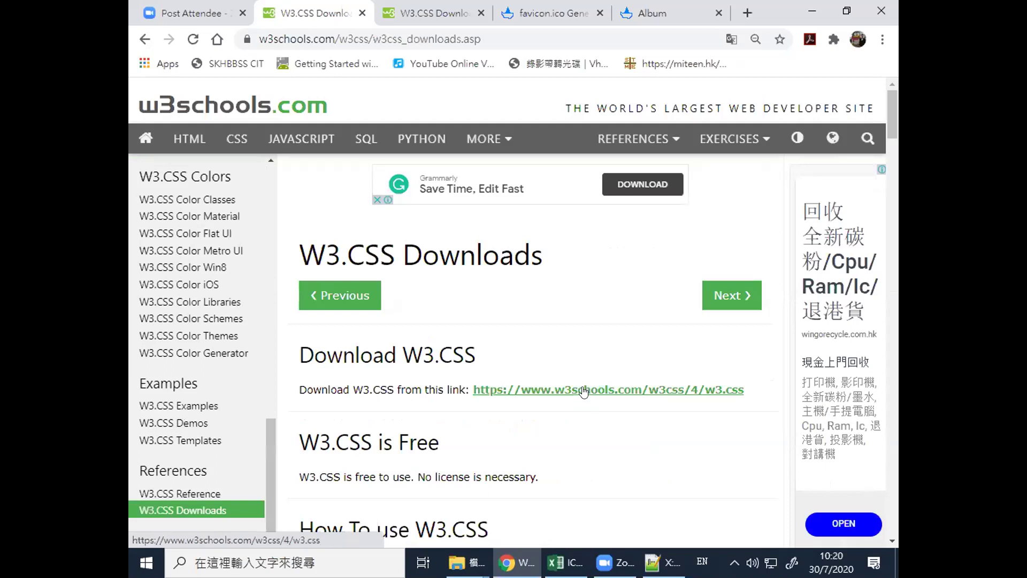
{"action": "right_click", "coordinate": [584, 388]}
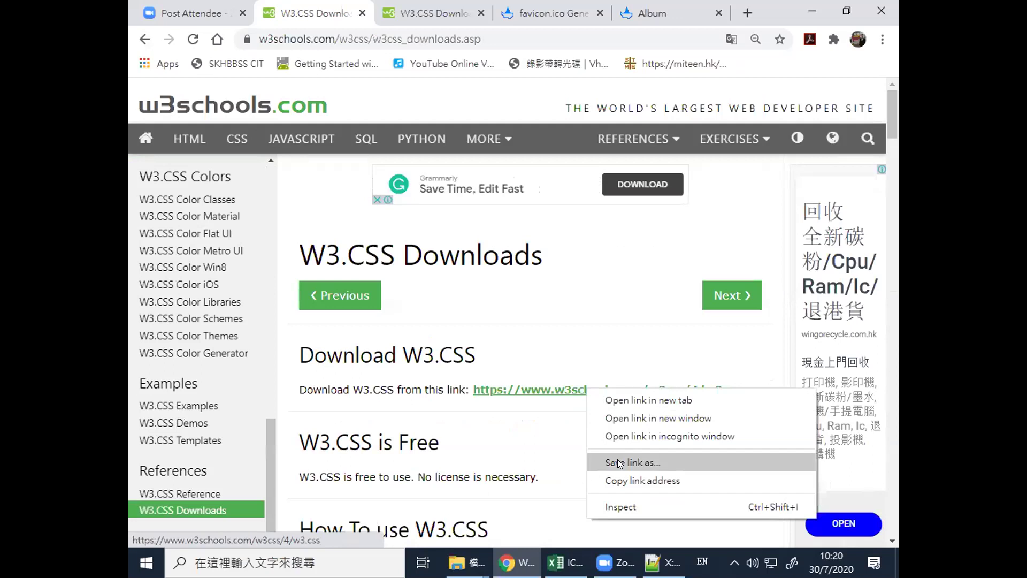
{"action": "left_click", "coordinate": [607, 307]}
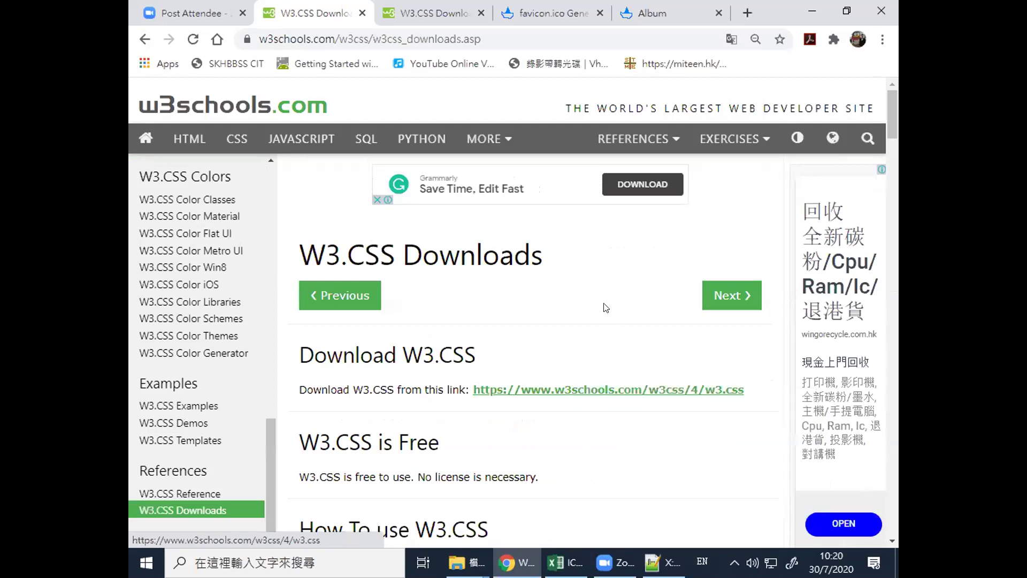
Switch to the sba css folder in File Explorer to check the saved w3.css file
{"action": "mouse_move", "coordinate": [463, 562]}
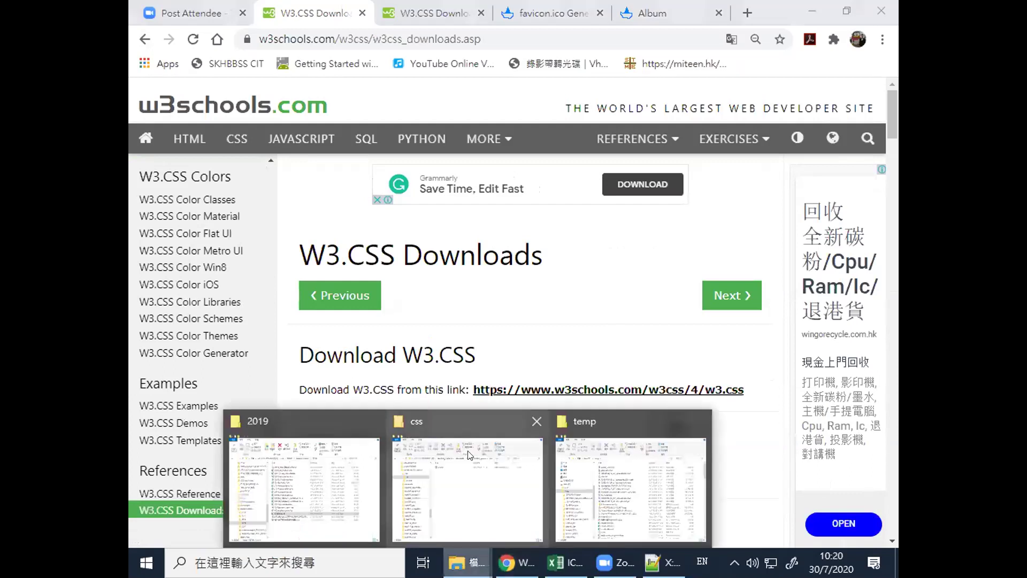
{"action": "left_click", "coordinate": [458, 421]}
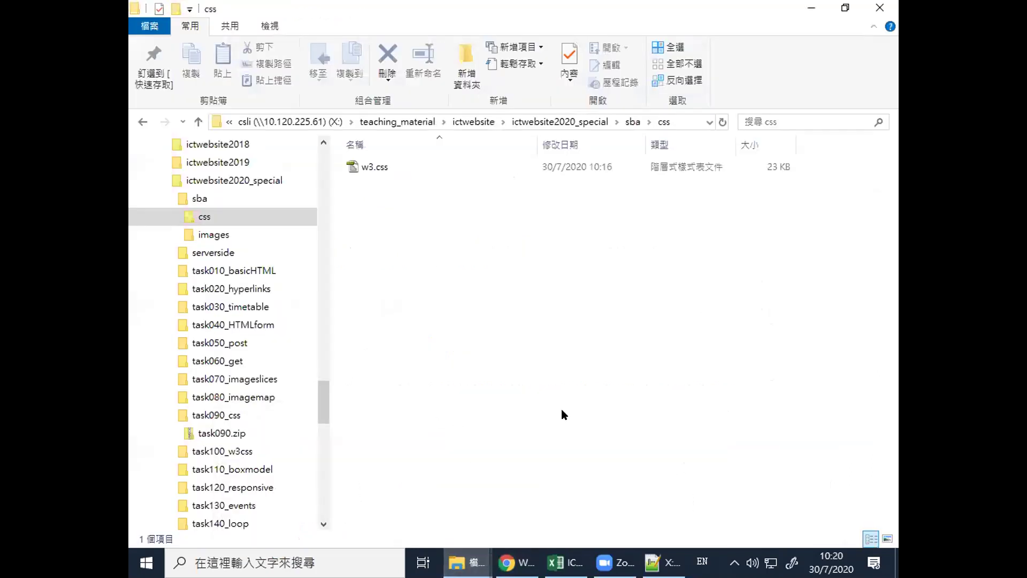
Review the contents of the sba folder and switch to index.htm in Notepad++
{"action": "left_click", "coordinate": [202, 199]}
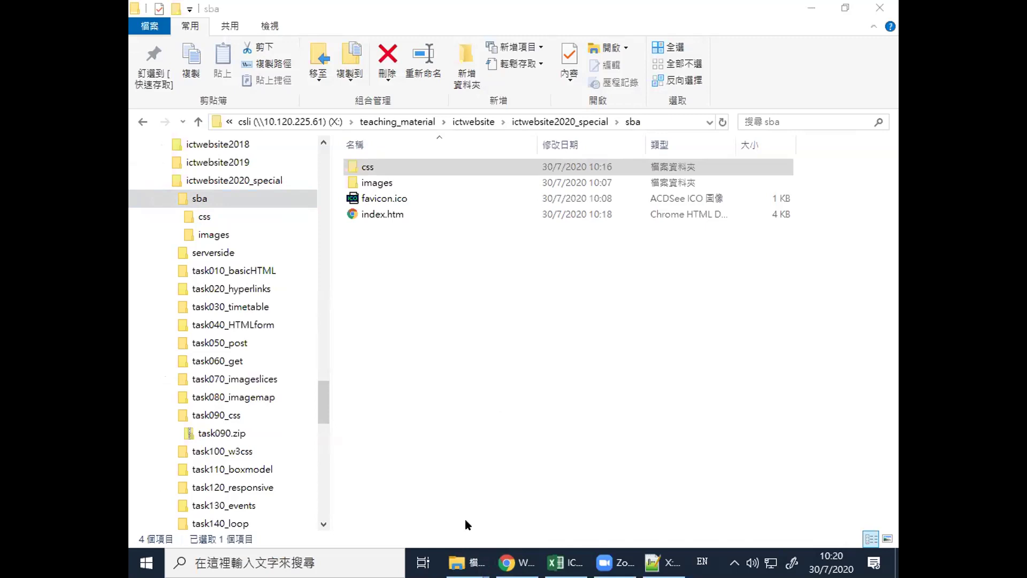
{"action": "mouse_move", "coordinate": [505, 561]}
{"action": "mouse_move", "coordinate": [589, 527]}
{"action": "mouse_move", "coordinate": [662, 563]}
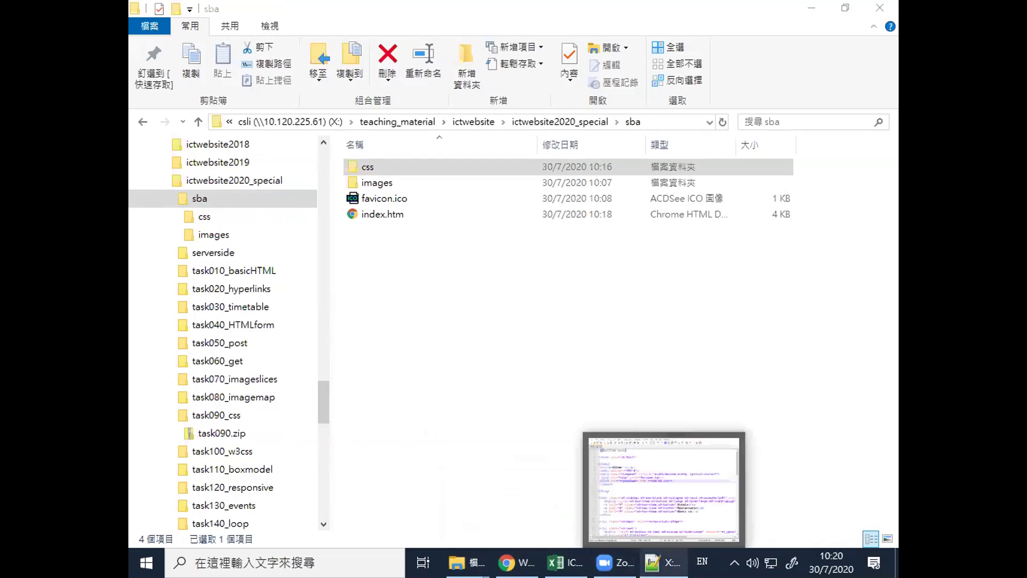
{"action": "left_click", "coordinate": [662, 563]}
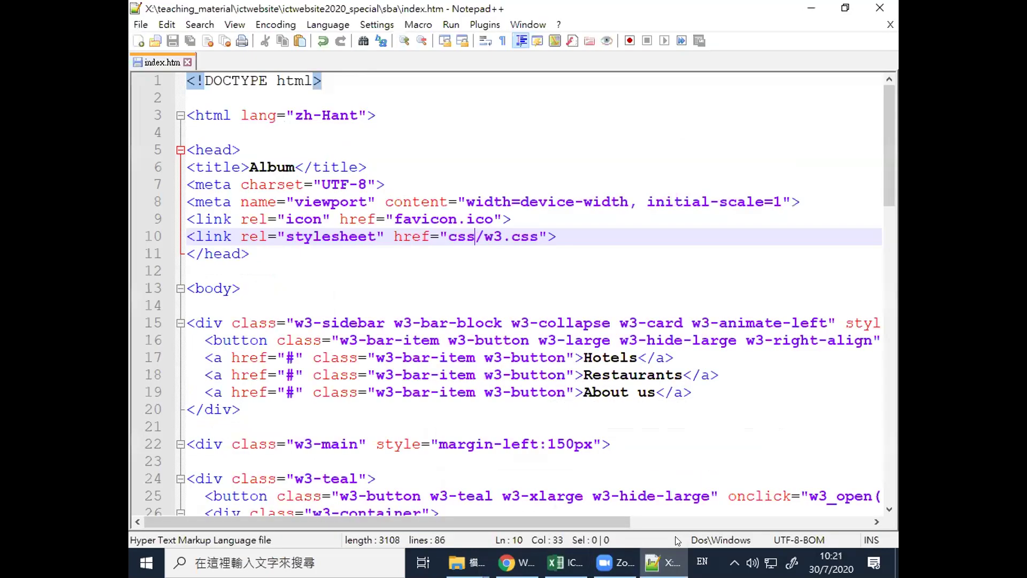
View the Album page in Chrome in a smaller window, test opening and closing its sidebar menu, and maximize the window again
{"action": "left_click", "coordinate": [511, 563]}
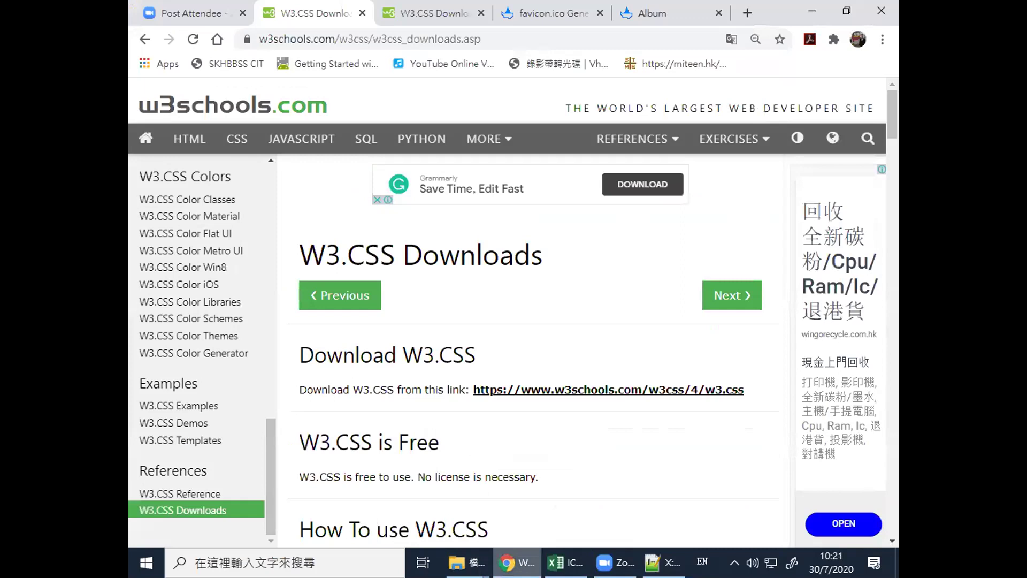
{"action": "left_click", "coordinate": [683, 9]}
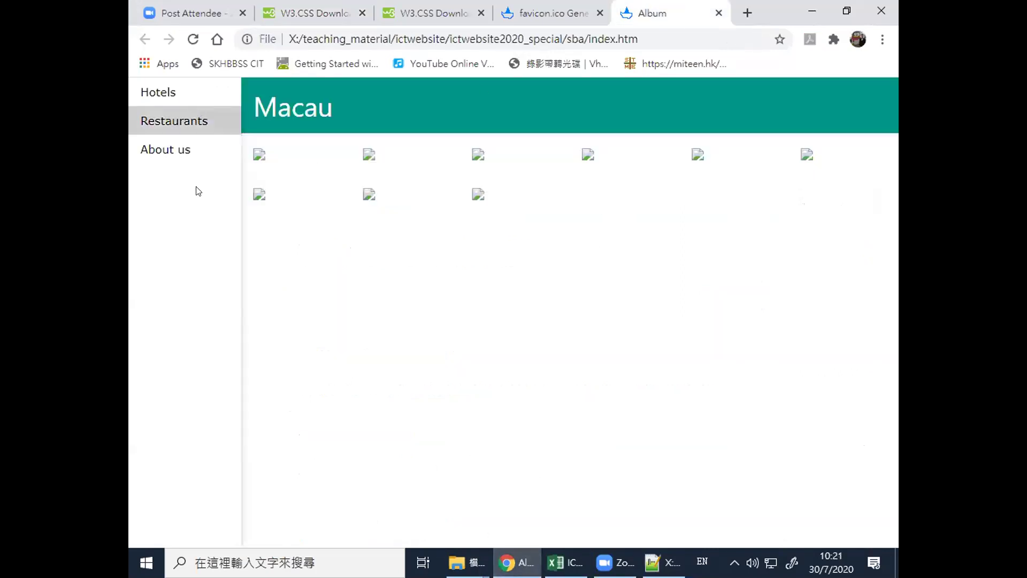
{"action": "left_click", "coordinate": [846, 7]}
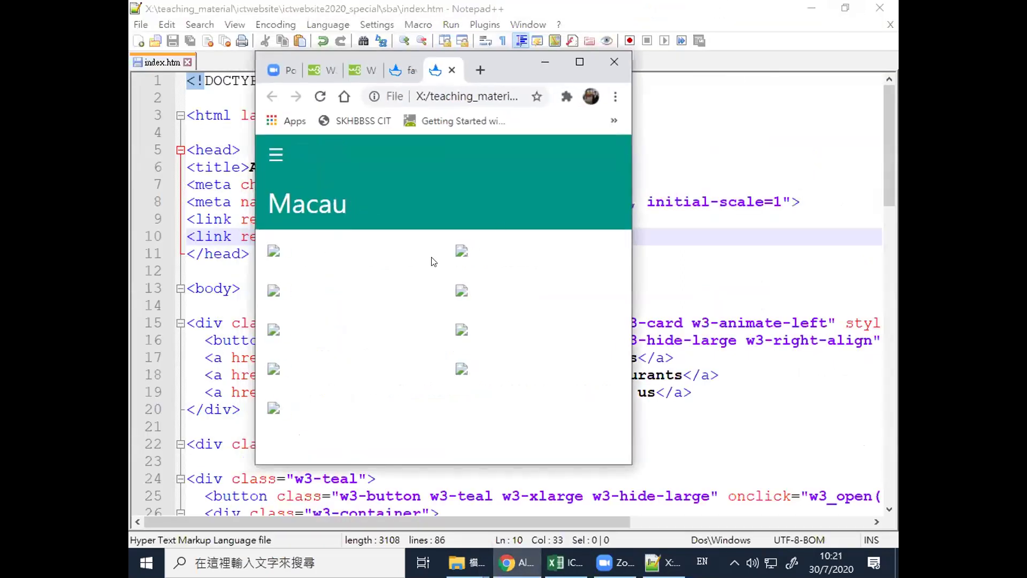
{"action": "left_click", "coordinate": [280, 164]}
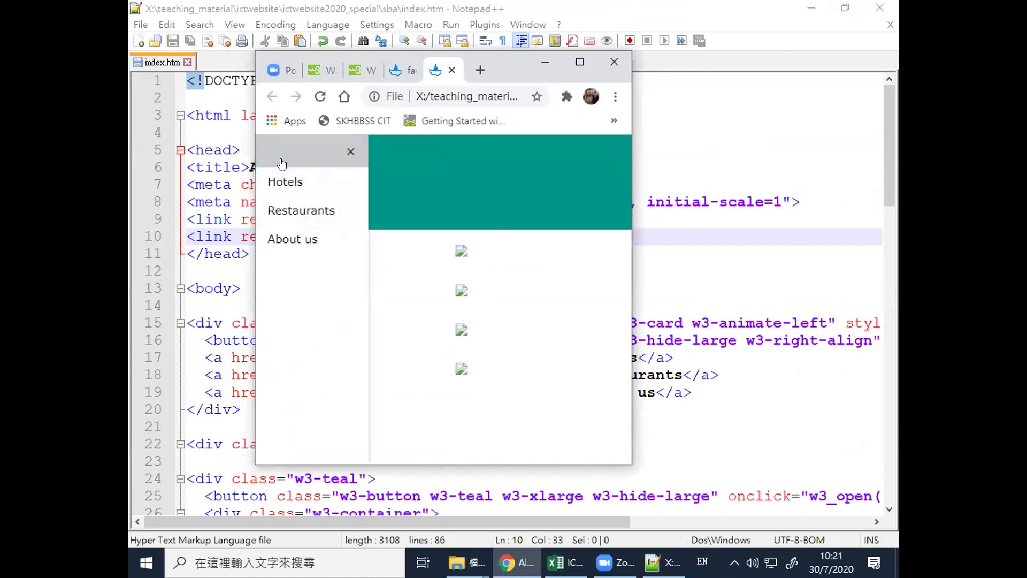
{"action": "left_click", "coordinate": [348, 152]}
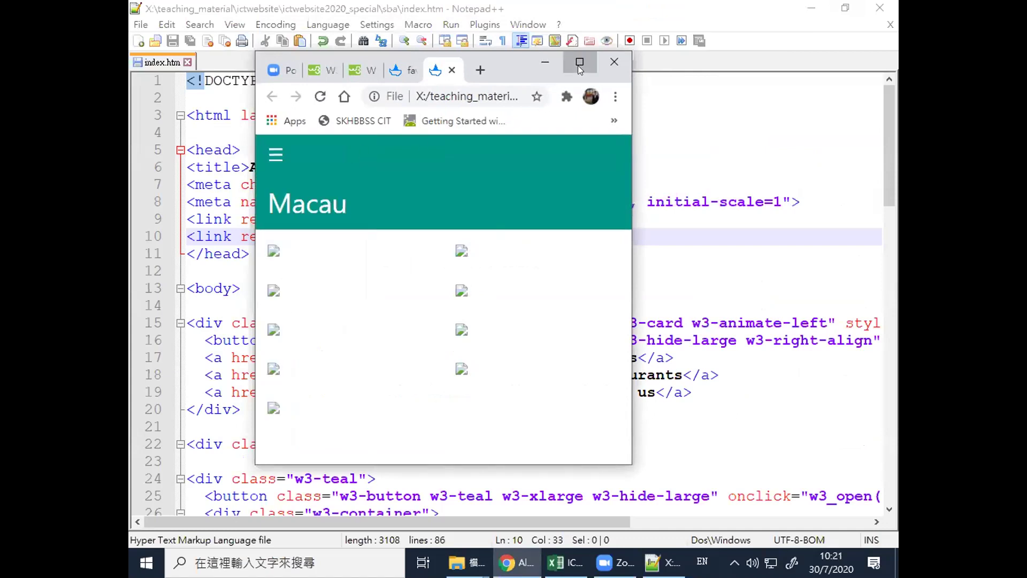
{"action": "left_click", "coordinate": [579, 62]}
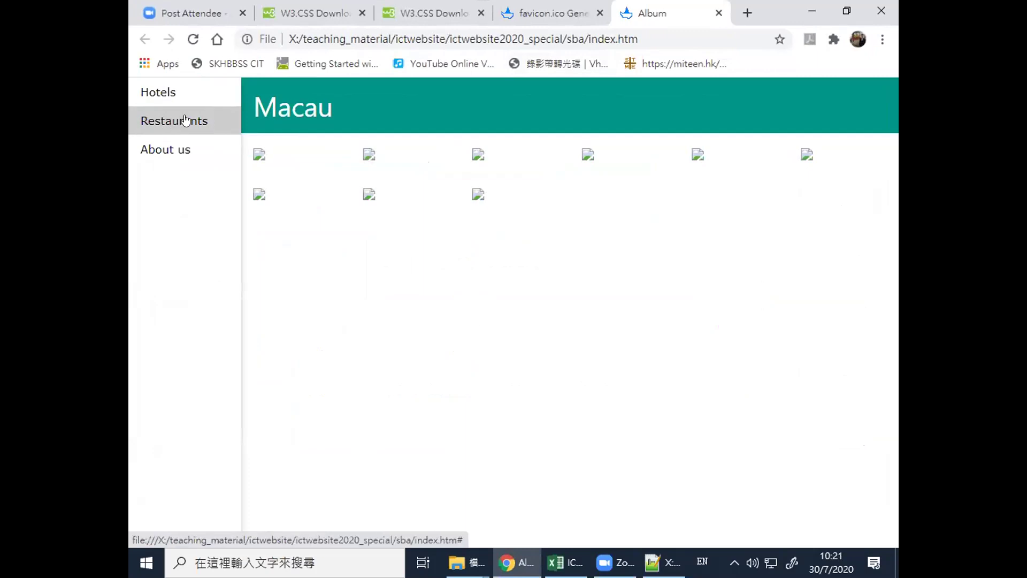
Open the W3.CSS Responsive page on w3schools and examine its grid layout examples
{"action": "left_click", "coordinate": [303, 6]}
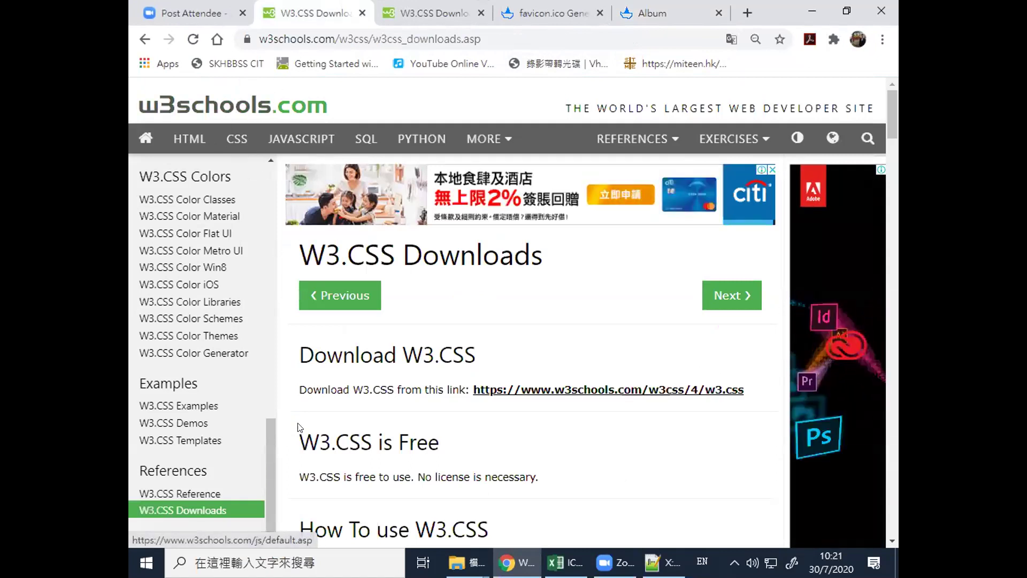
{"action": "left_click_drag", "start_coordinate": [267, 438], "coordinate": [276, 181]}
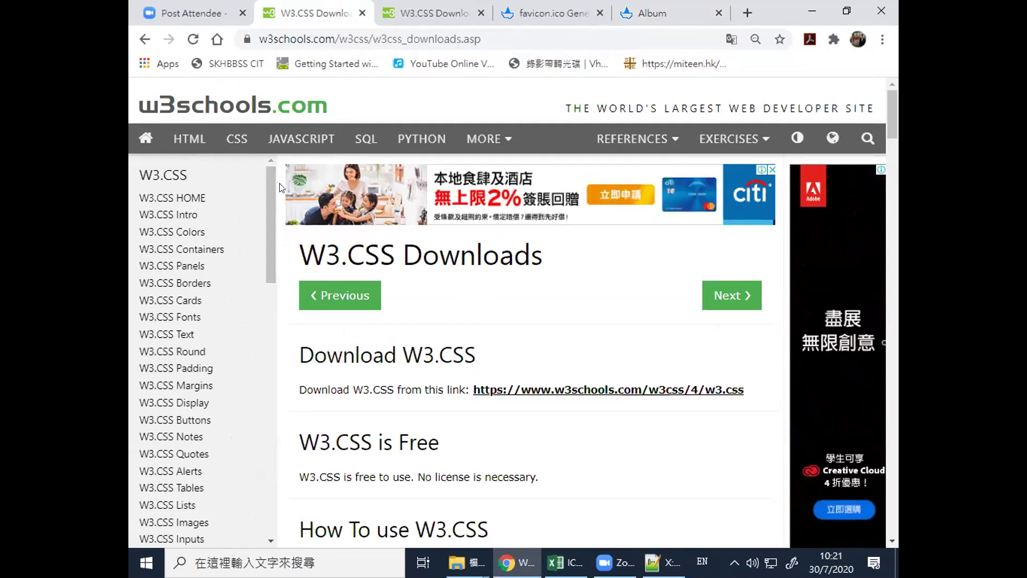
{"action": "left_click_drag", "start_coordinate": [268, 184], "coordinate": [267, 237]}
{"action": "left_click", "coordinate": [211, 436]}
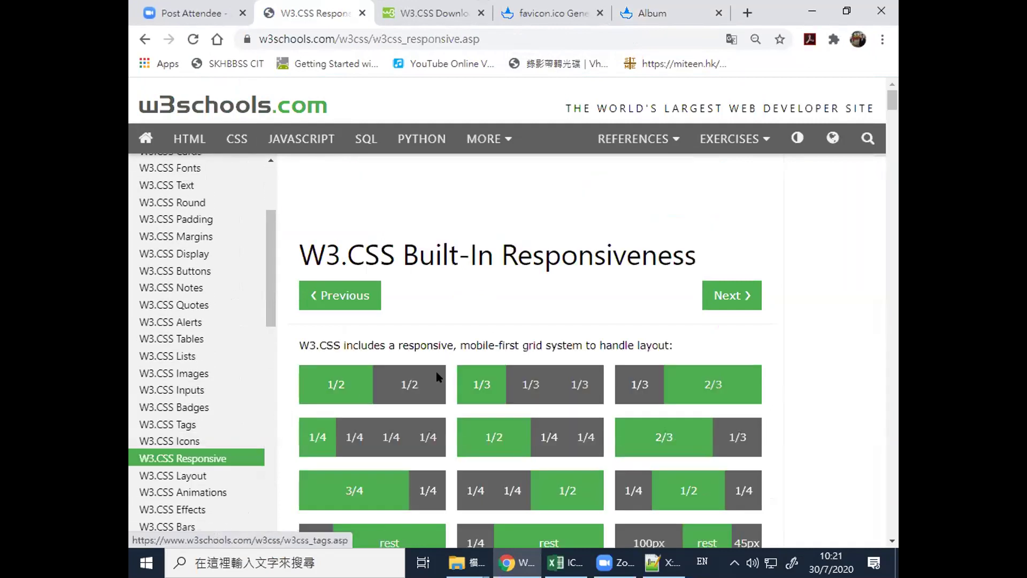
{"action": "scroll", "coordinate": [494, 314], "scroll_direction": "down", "scroll_amount": 4}
{"action": "scroll", "coordinate": [265, 353], "scroll_direction": "down", "scroll_amount": 3}
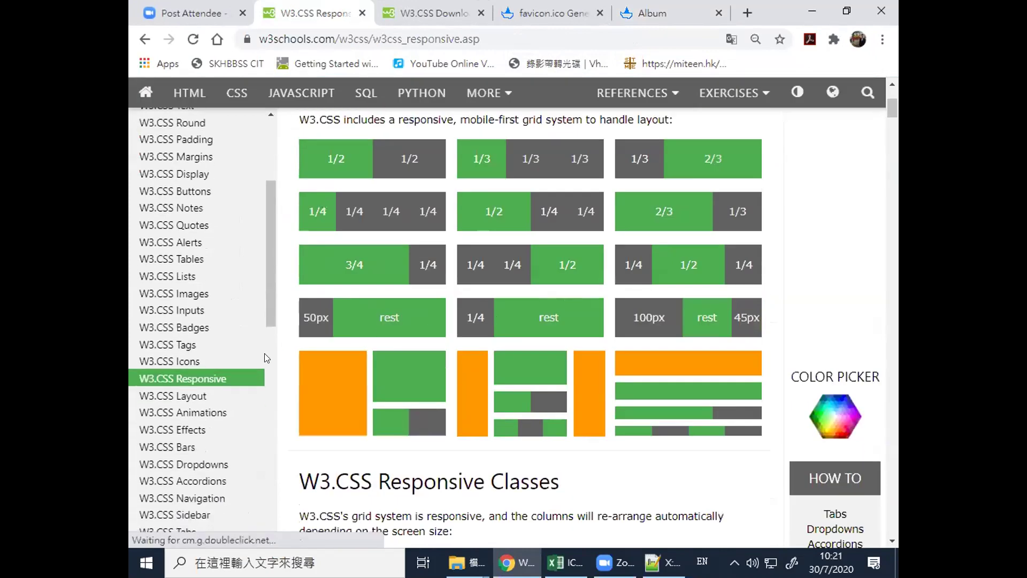
Open the W3.CSS Sidebar page and examine its sidebar navigation examples and code
{"action": "left_click_drag", "start_coordinate": [268, 244], "coordinate": [264, 317]}
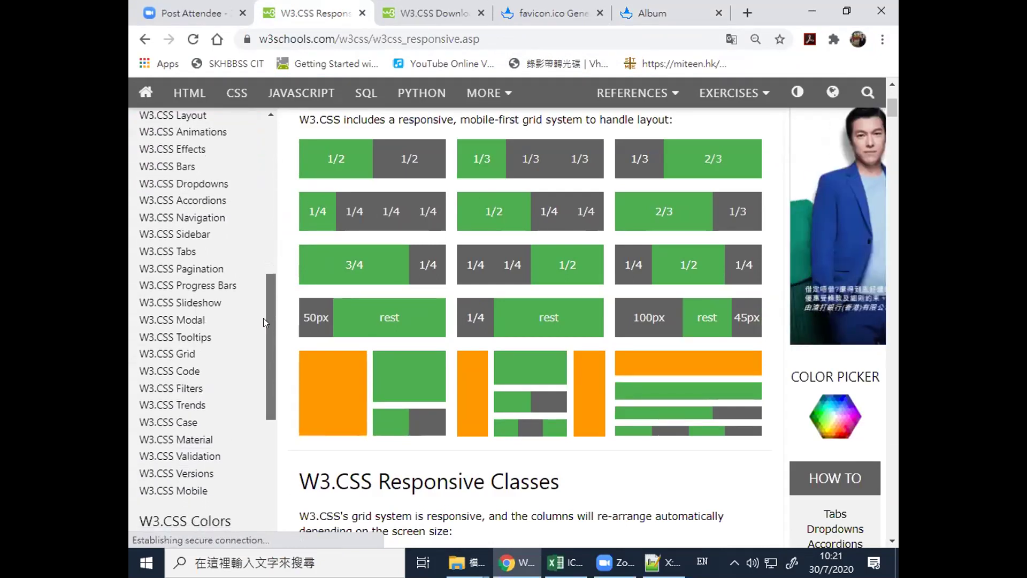
{"action": "left_click", "coordinate": [186, 237]}
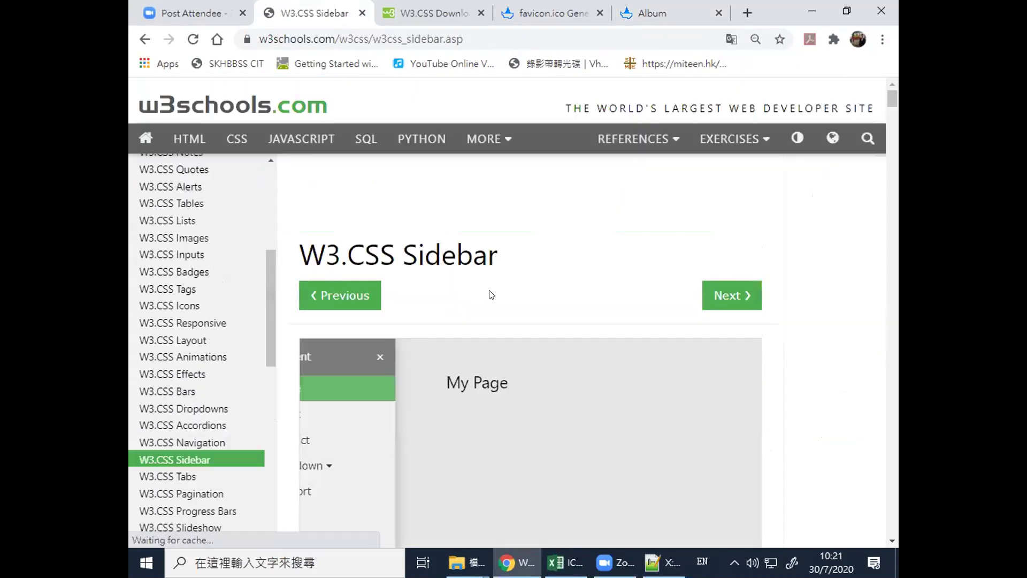
{"action": "scroll", "coordinate": [484, 307], "scroll_direction": "down", "scroll_amount": 6}
{"action": "scroll", "coordinate": [485, 308], "scroll_direction": "down", "scroll_amount": 15}
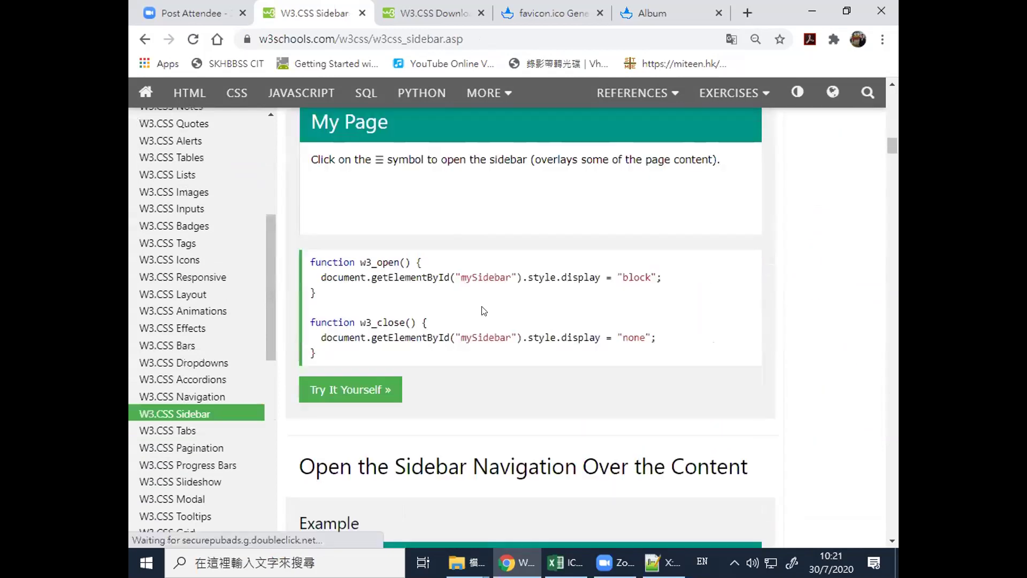
{"action": "scroll", "coordinate": [487, 316], "scroll_direction": "down", "scroll_amount": 15}
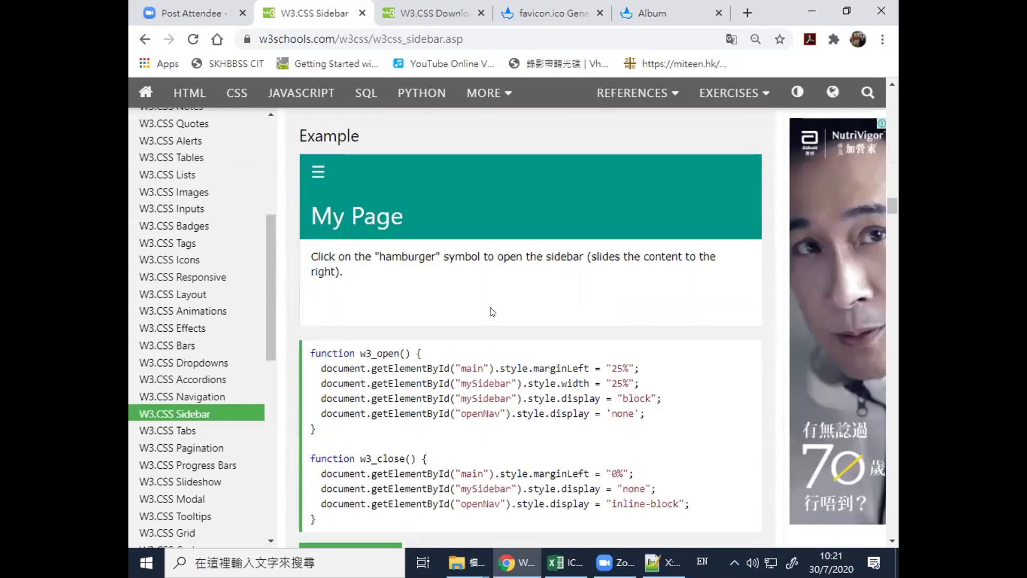
{"action": "scroll", "coordinate": [482, 329], "scroll_direction": "down", "scroll_amount": 10}
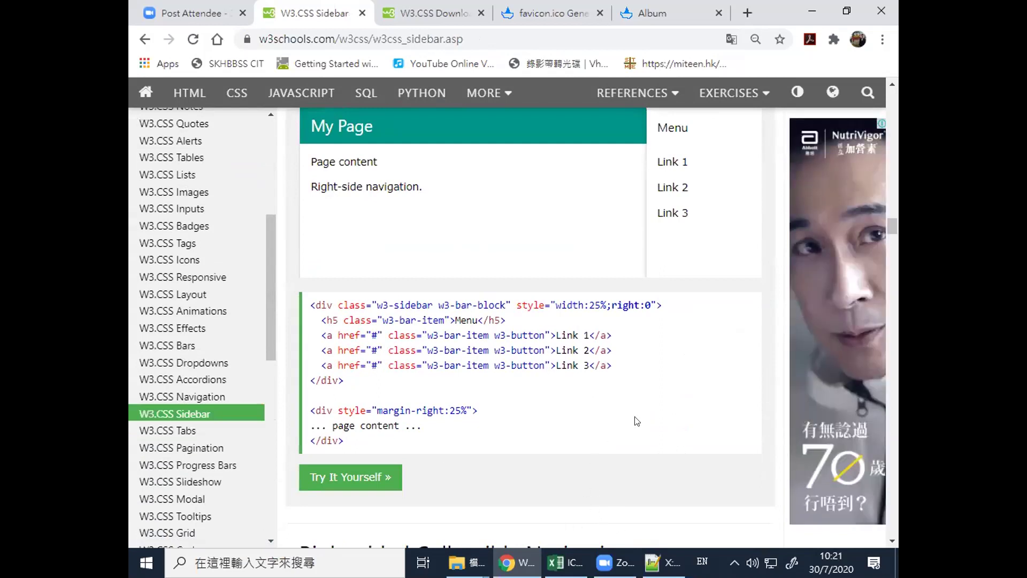
{"action": "scroll", "coordinate": [542, 491], "scroll_direction": "up", "scroll_amount": 15}
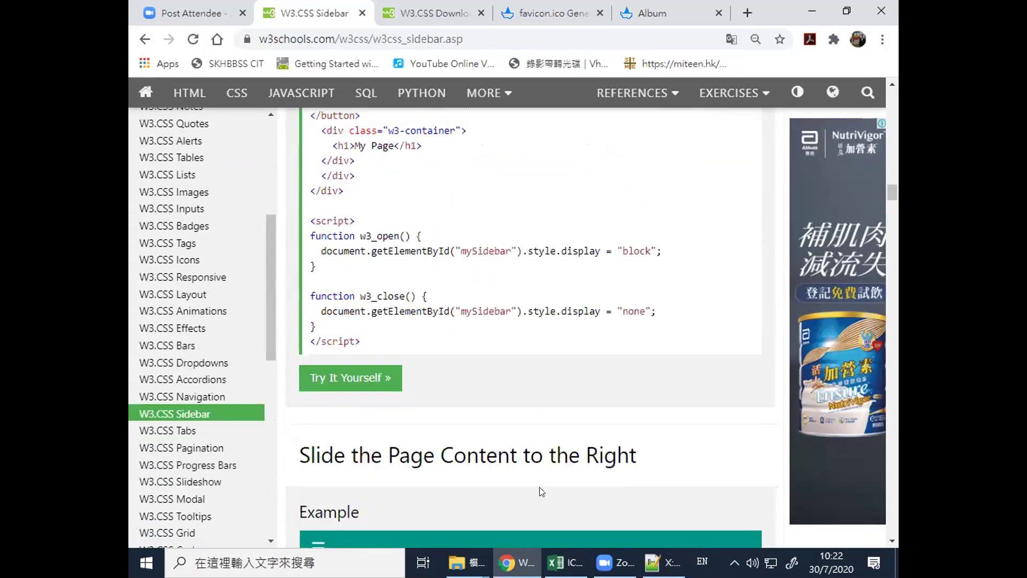
Switch to index.htm in Notepad++ and review the page title, the sidebar links and the Macau heading code
{"action": "left_click", "coordinate": [661, 563]}
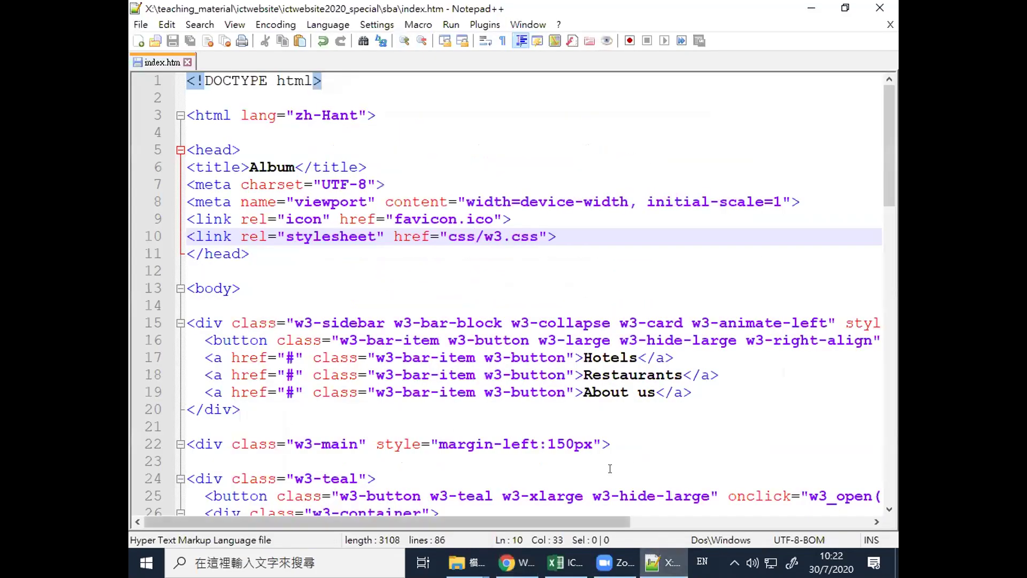
{"action": "scroll", "coordinate": [610, 469], "scroll_direction": "down", "scroll_amount": 3}
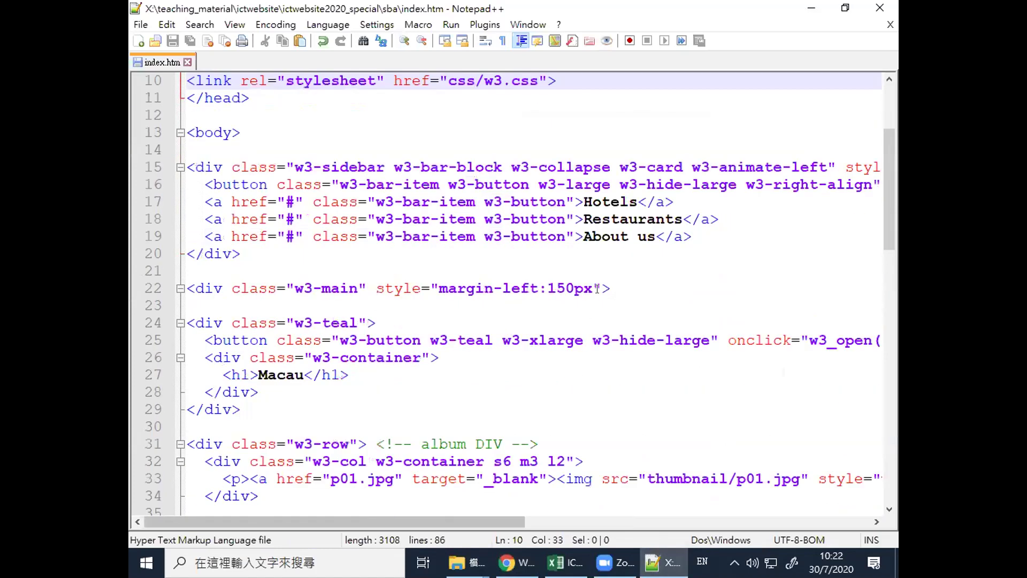
{"action": "scroll", "coordinate": [475, 265], "scroll_direction": "up", "scroll_amount": 3}
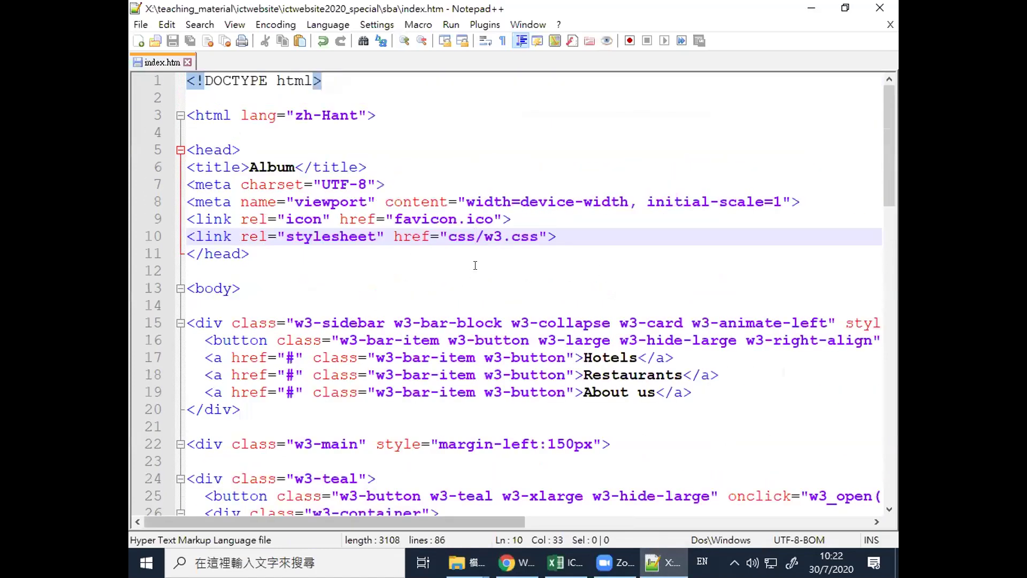
{"action": "left_click", "coordinate": [248, 167]}
{"action": "left_click", "coordinate": [294, 168]}
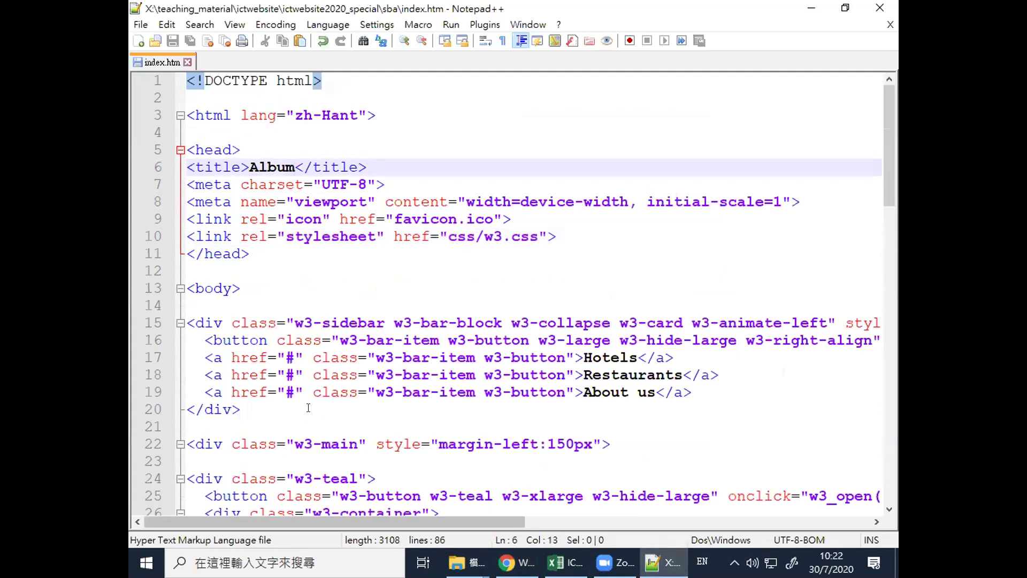
{"action": "scroll", "coordinate": [309, 407], "scroll_direction": "down", "scroll_amount": 3}
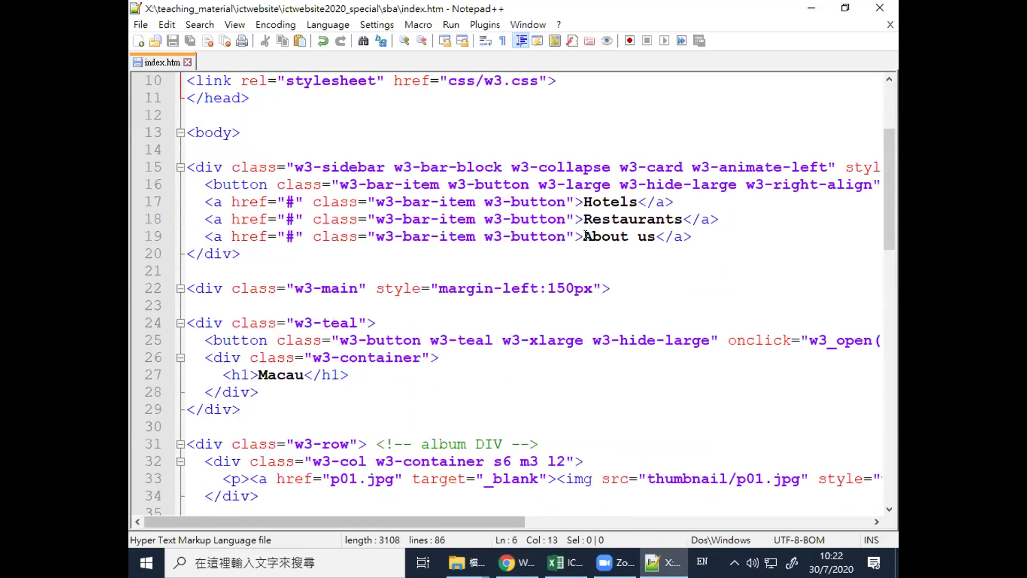
Switch to the Album page in Chrome and test the Hotels link in its sidebar
{"action": "left_click", "coordinate": [512, 562]}
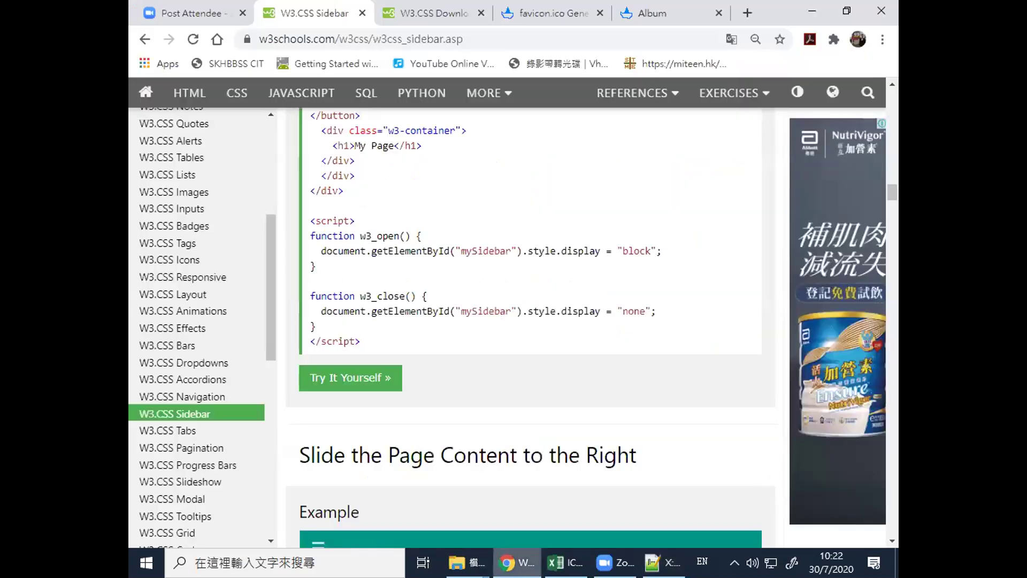
{"action": "left_click", "coordinate": [662, 7]}
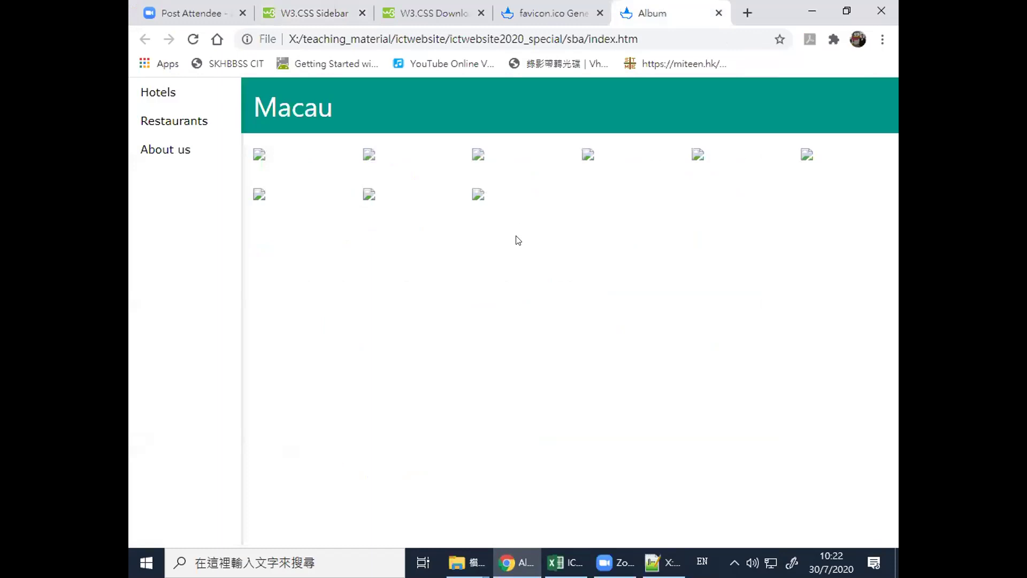
{"action": "left_click", "coordinate": [170, 95]}
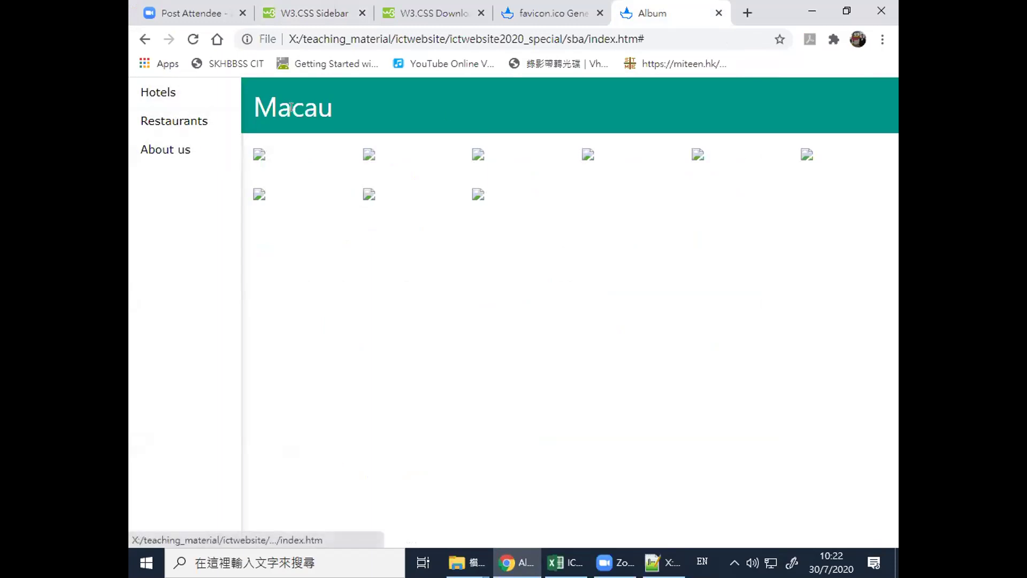
Return to index.htm in Notepad++ and examine the markup from the head section down to the album DIV
{"action": "left_click", "coordinate": [663, 562]}
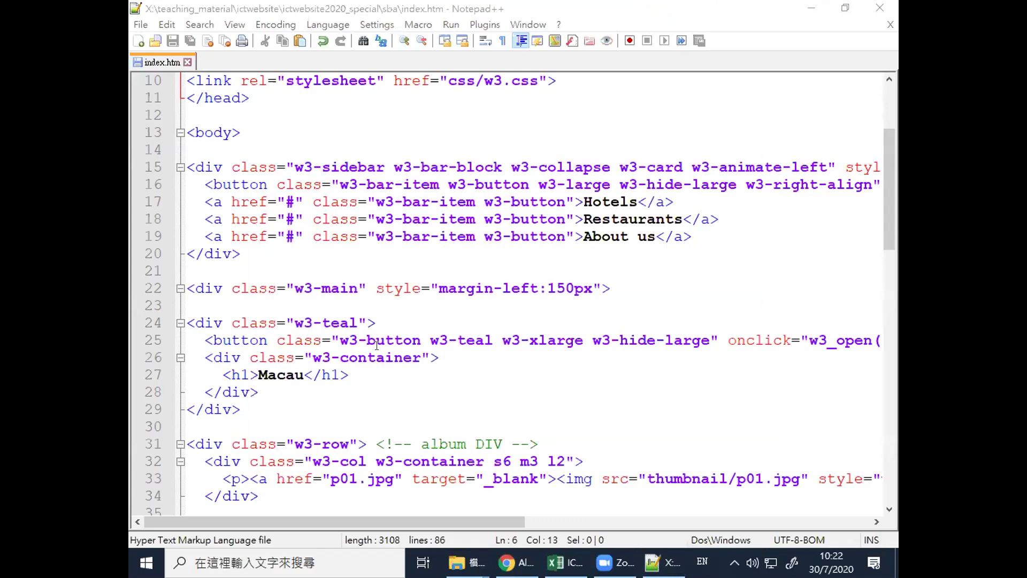
{"action": "scroll", "coordinate": [376, 345], "scroll_direction": "up", "scroll_amount": 3}
{"action": "scroll", "coordinate": [376, 348], "scroll_direction": "down", "scroll_amount": 3}
{"action": "scroll", "coordinate": [377, 357], "scroll_direction": "down", "scroll_amount": 2}
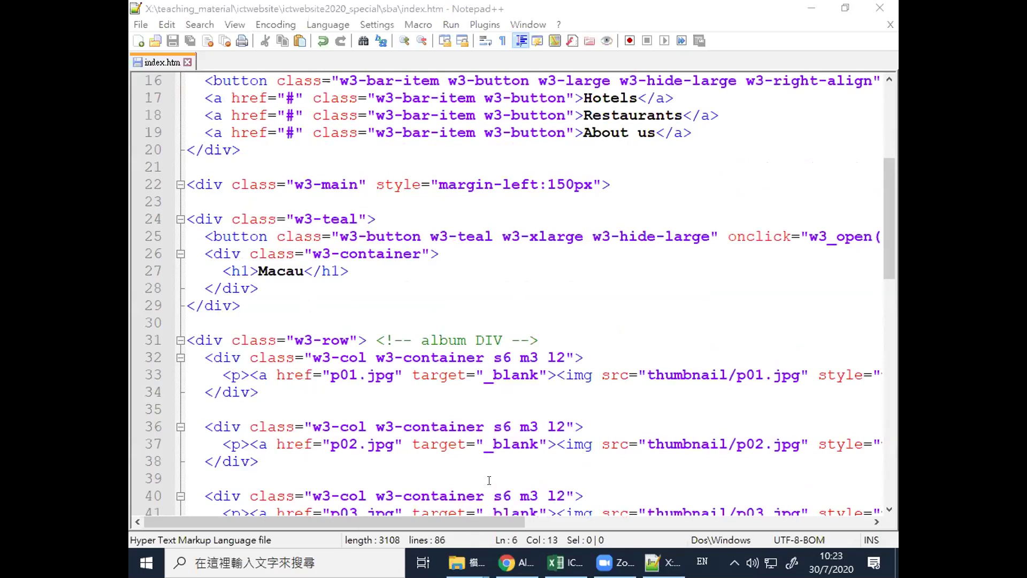
Check the sba folder in File Explorer, and view the Album page in Chrome again
{"action": "mouse_move", "coordinate": [465, 562]}
{"action": "mouse_move", "coordinate": [489, 534]}
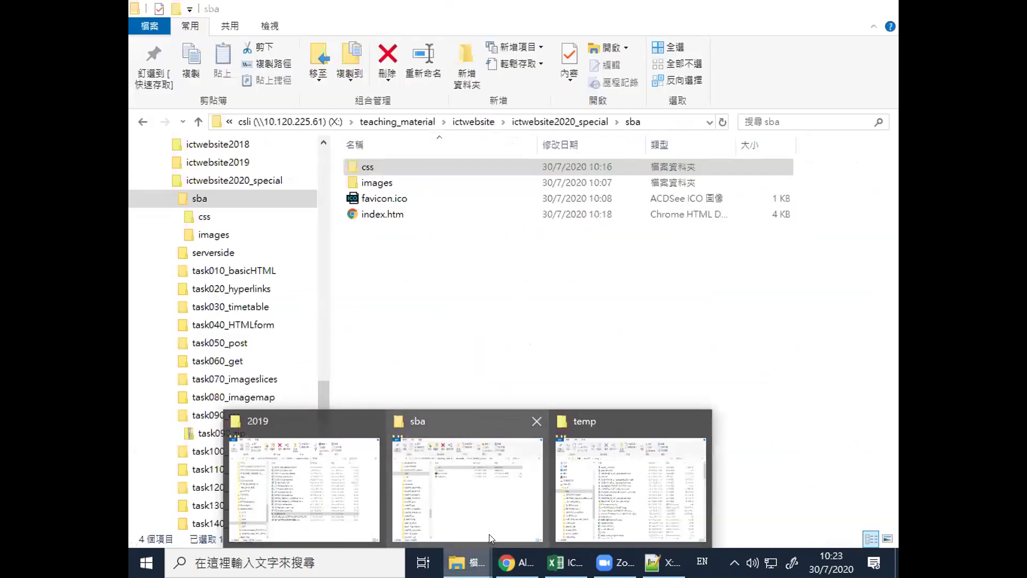
{"action": "left_click", "coordinate": [473, 421]}
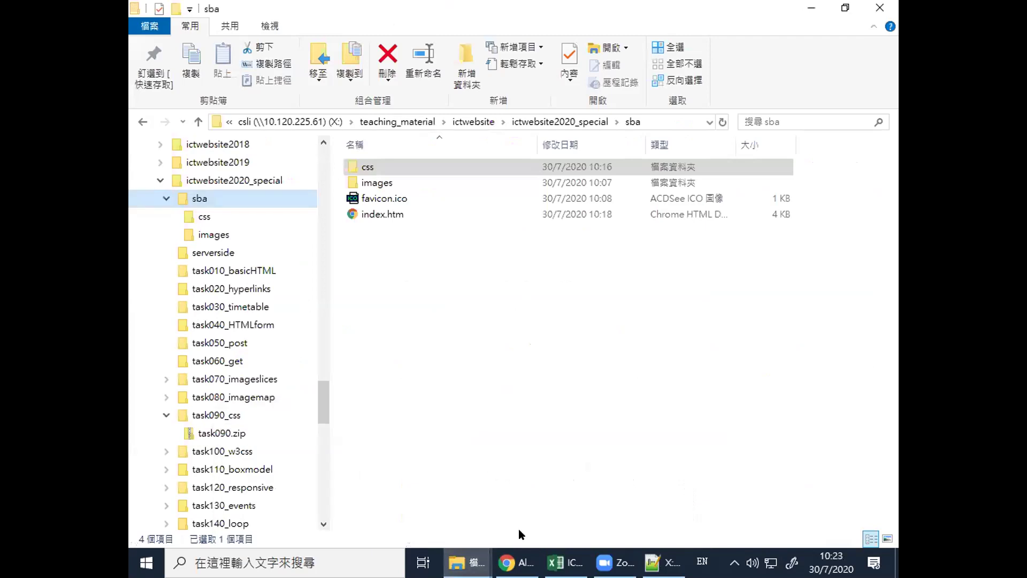
{"action": "left_click", "coordinate": [513, 562]}
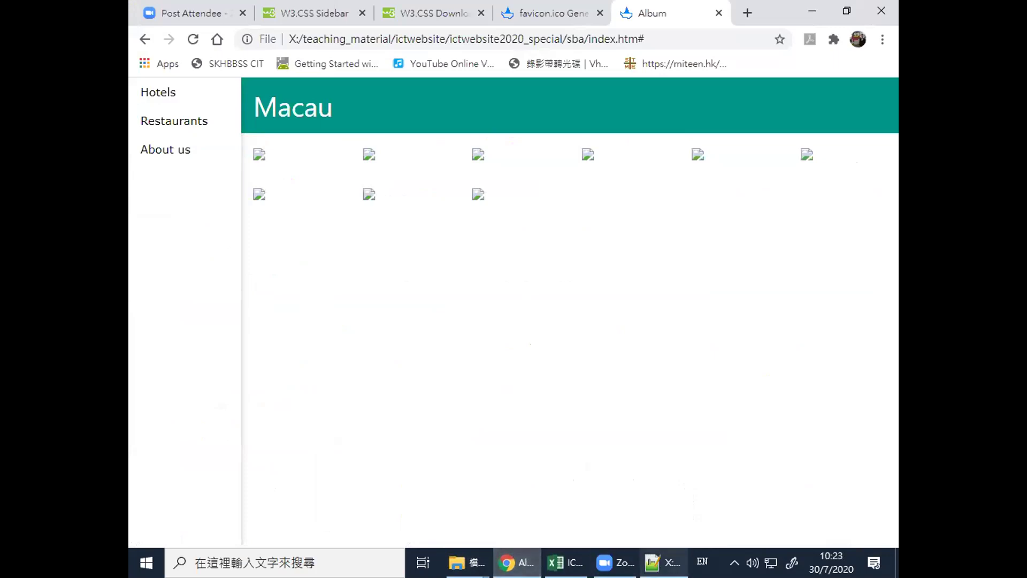
Switch back to index.htm in Notepad++ and place the cursor at the end of the favicon link line
{"action": "left_click", "coordinate": [664, 562]}
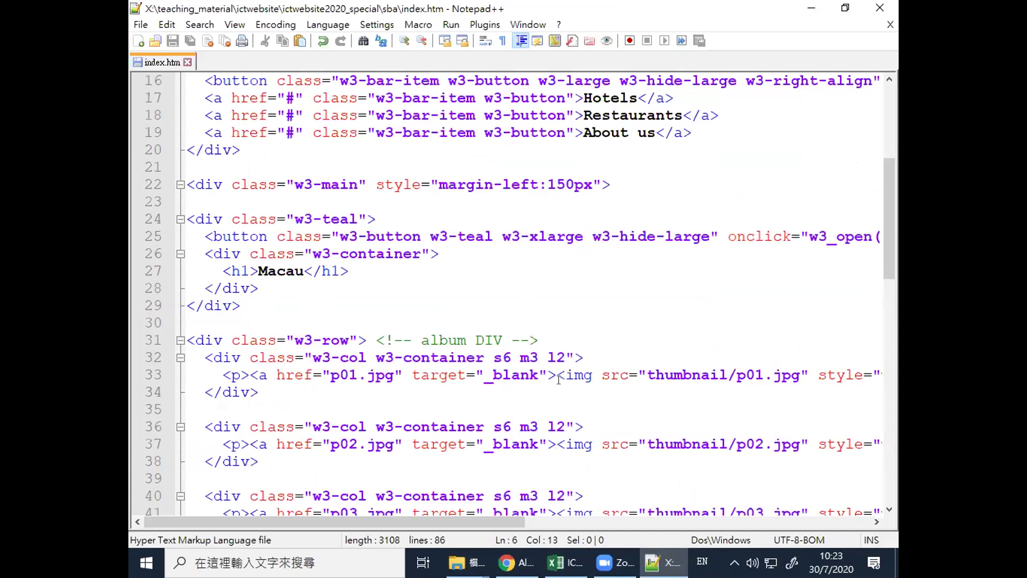
{"action": "scroll", "coordinate": [557, 380], "scroll_direction": "up", "scroll_amount": 5}
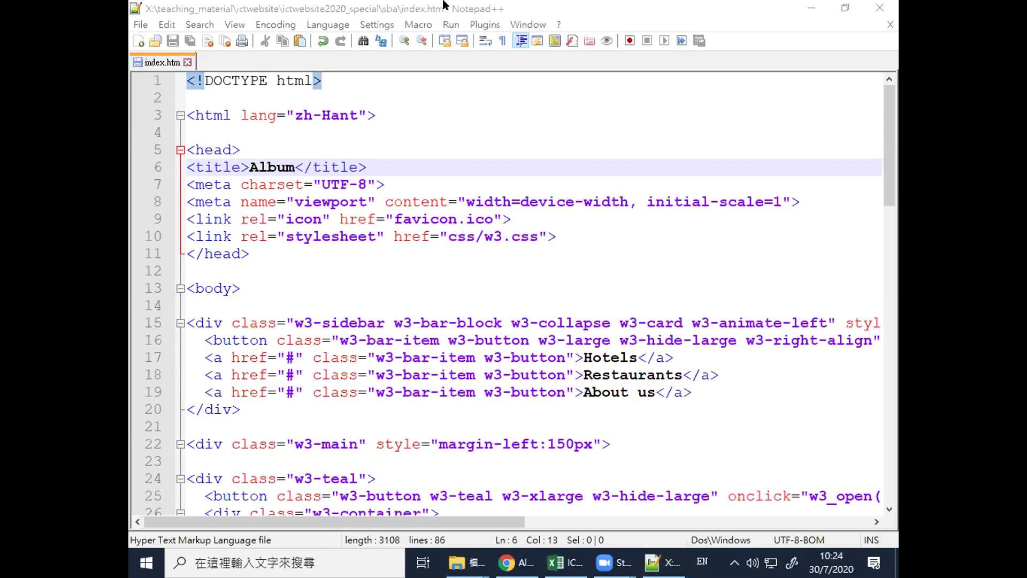
{"action": "left_click", "coordinate": [874, 222]}
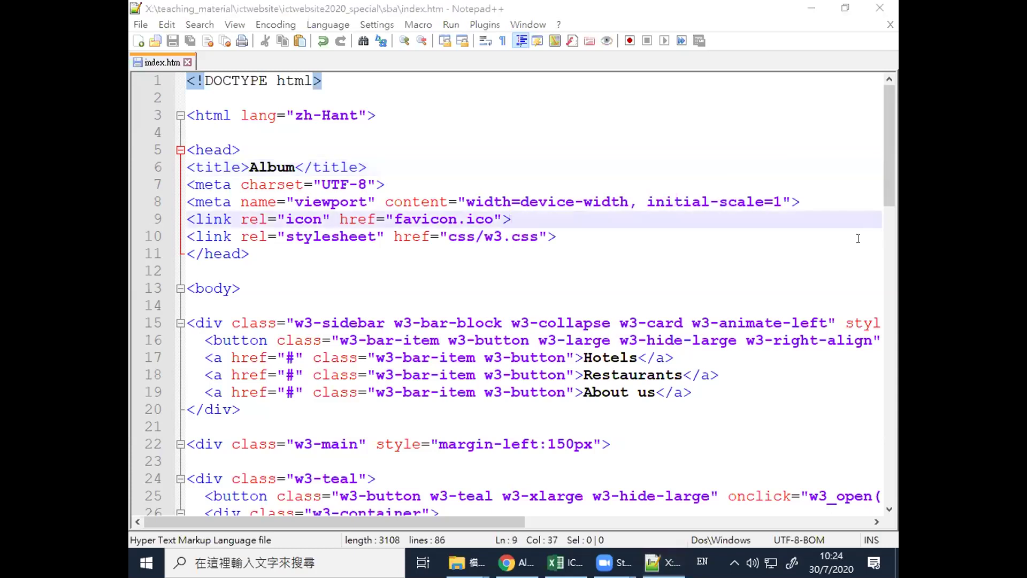